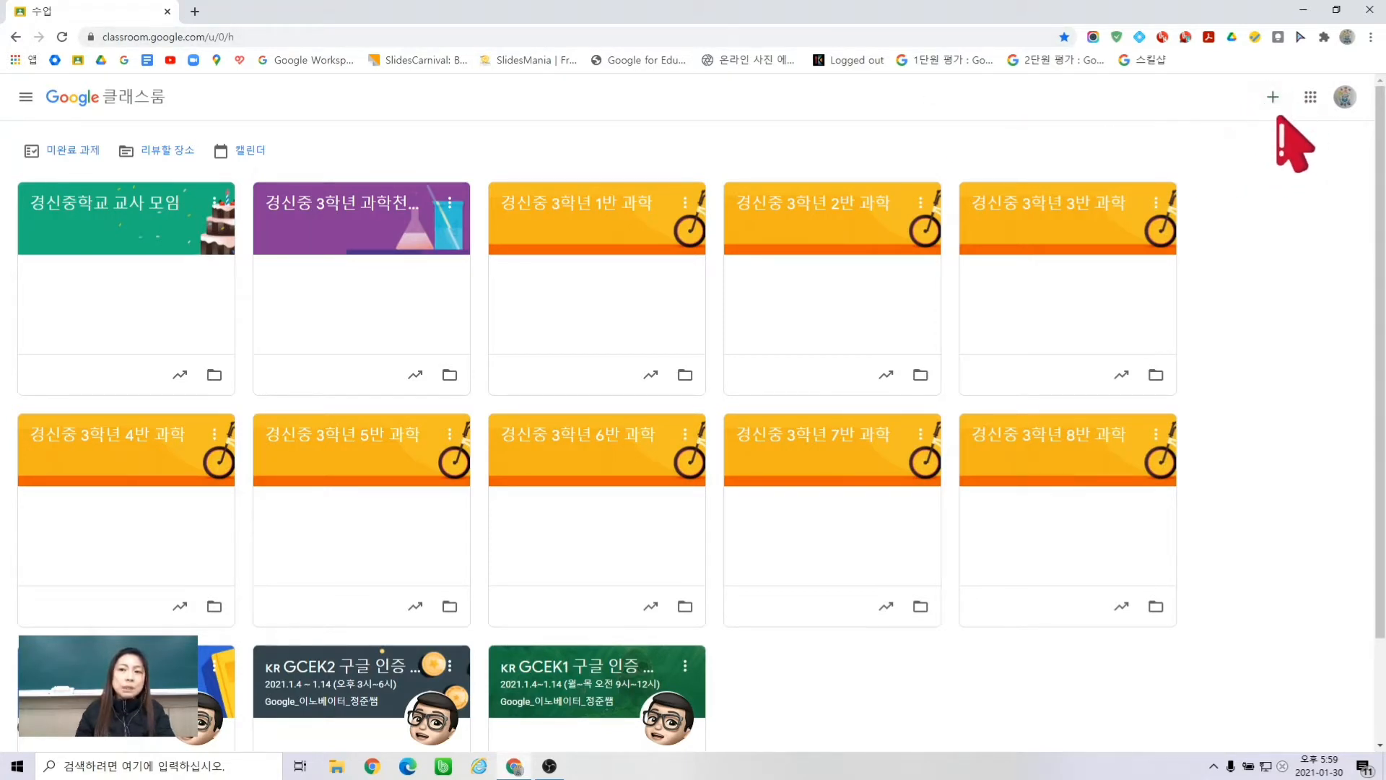
- Create a new class named '클래스룸 만들기' from the + menu
left_click(1273, 98)
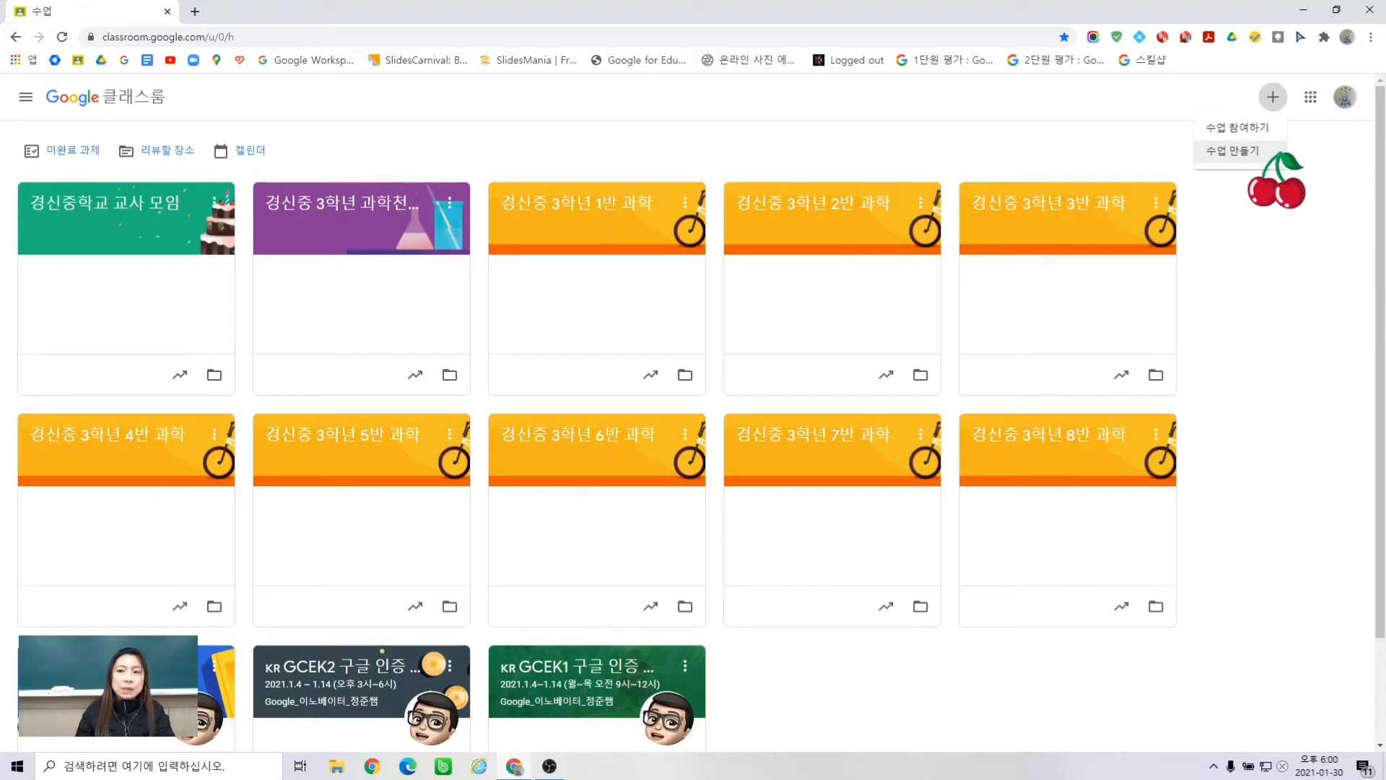
left_click(1259, 152)
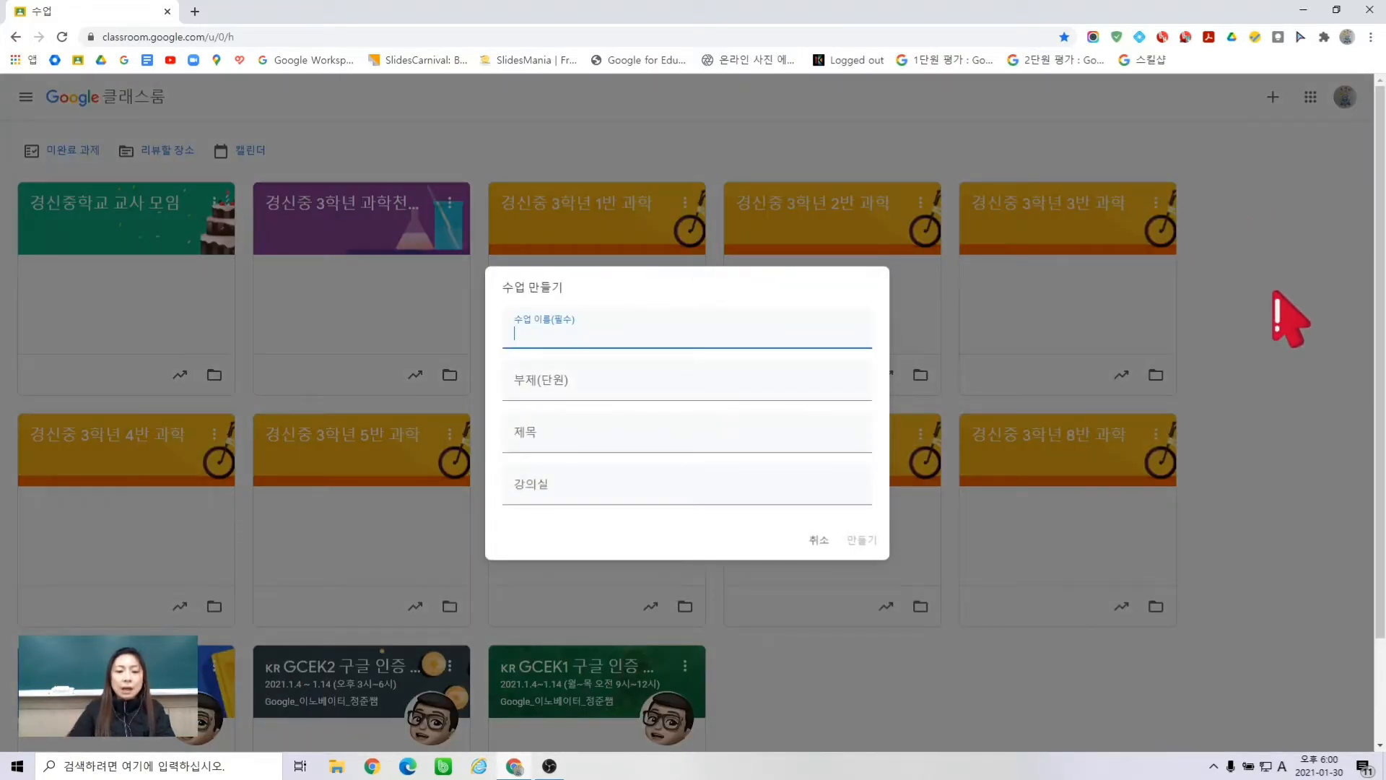
type("rudt")
key("BackSpace")
key("BackSpace")
key("BackSpace")
key("BackSpace")
key("Hangul")
type("클래스")
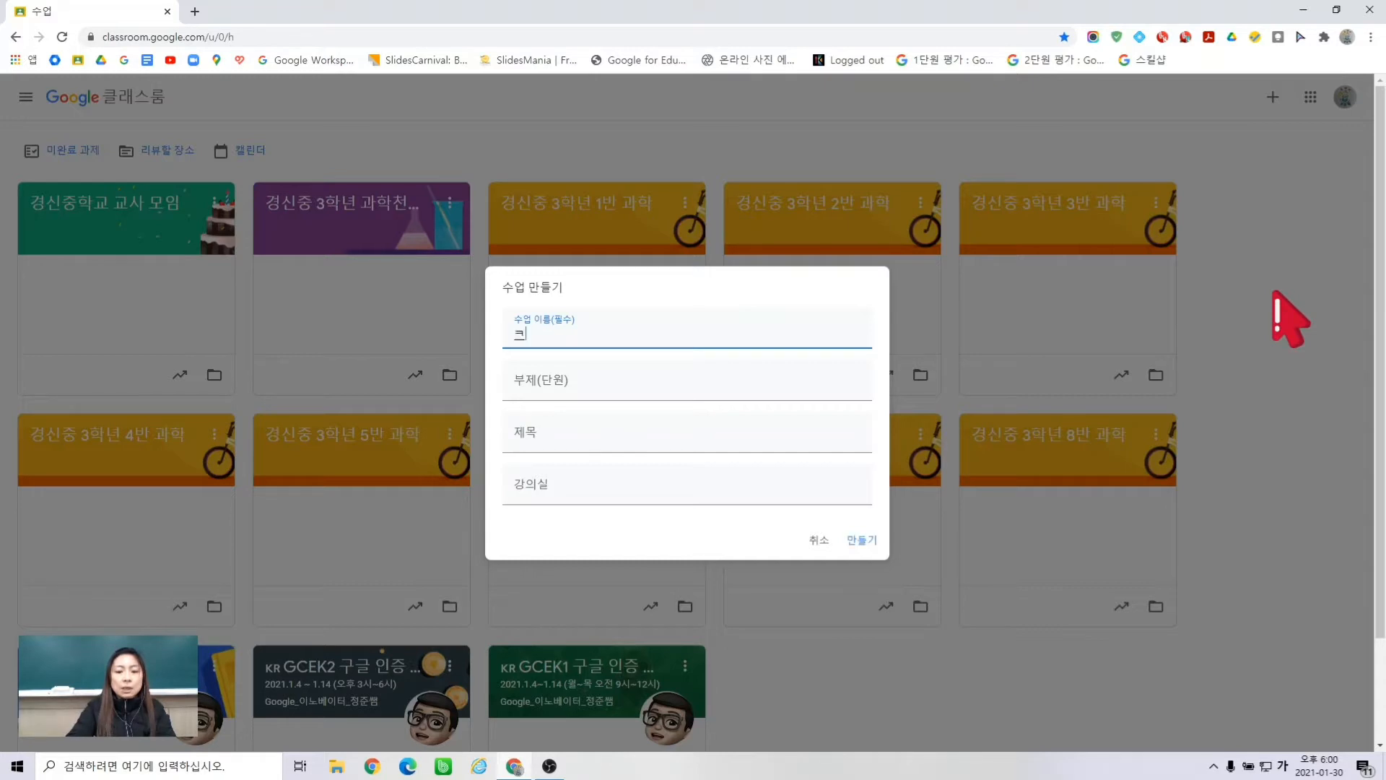
type("룸 ")
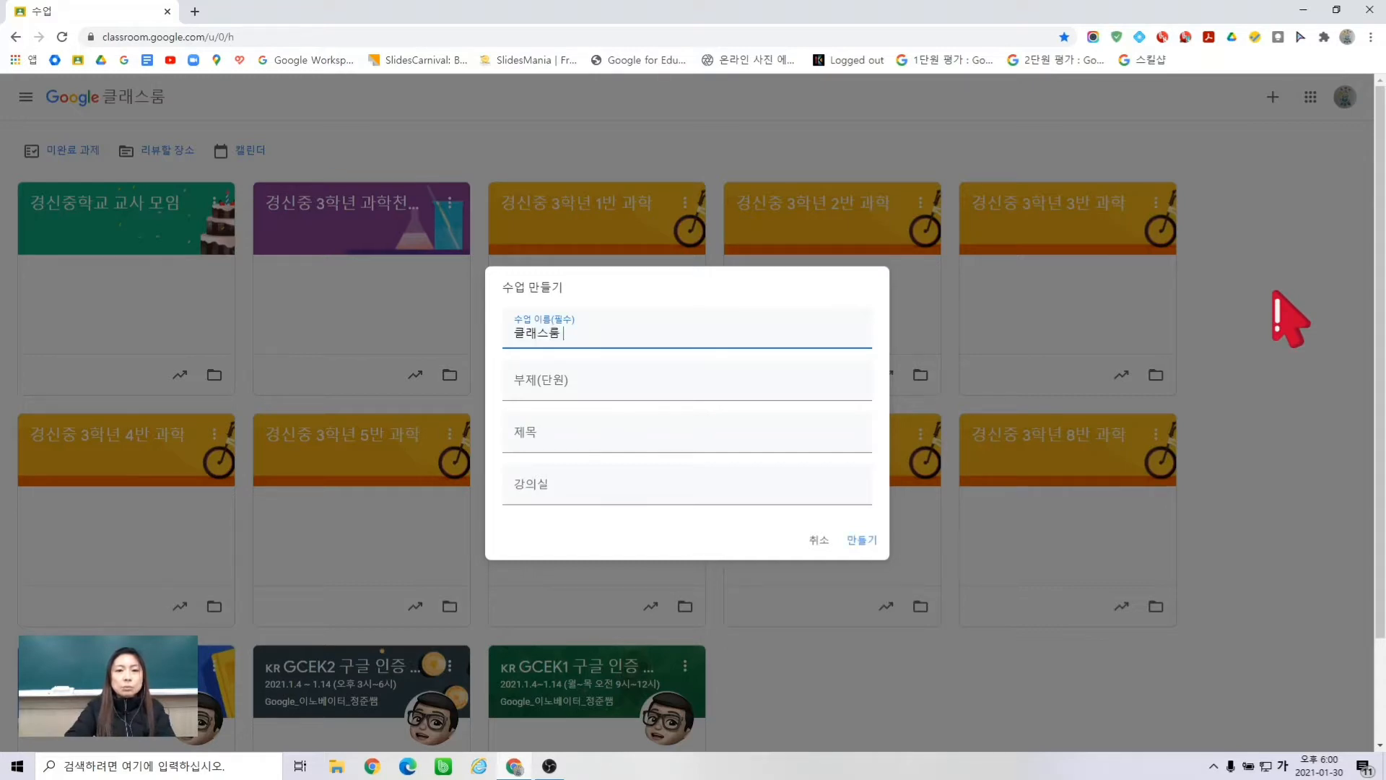
type("ㅅ")
key("BackSpace")
type("만듥ㅣ")
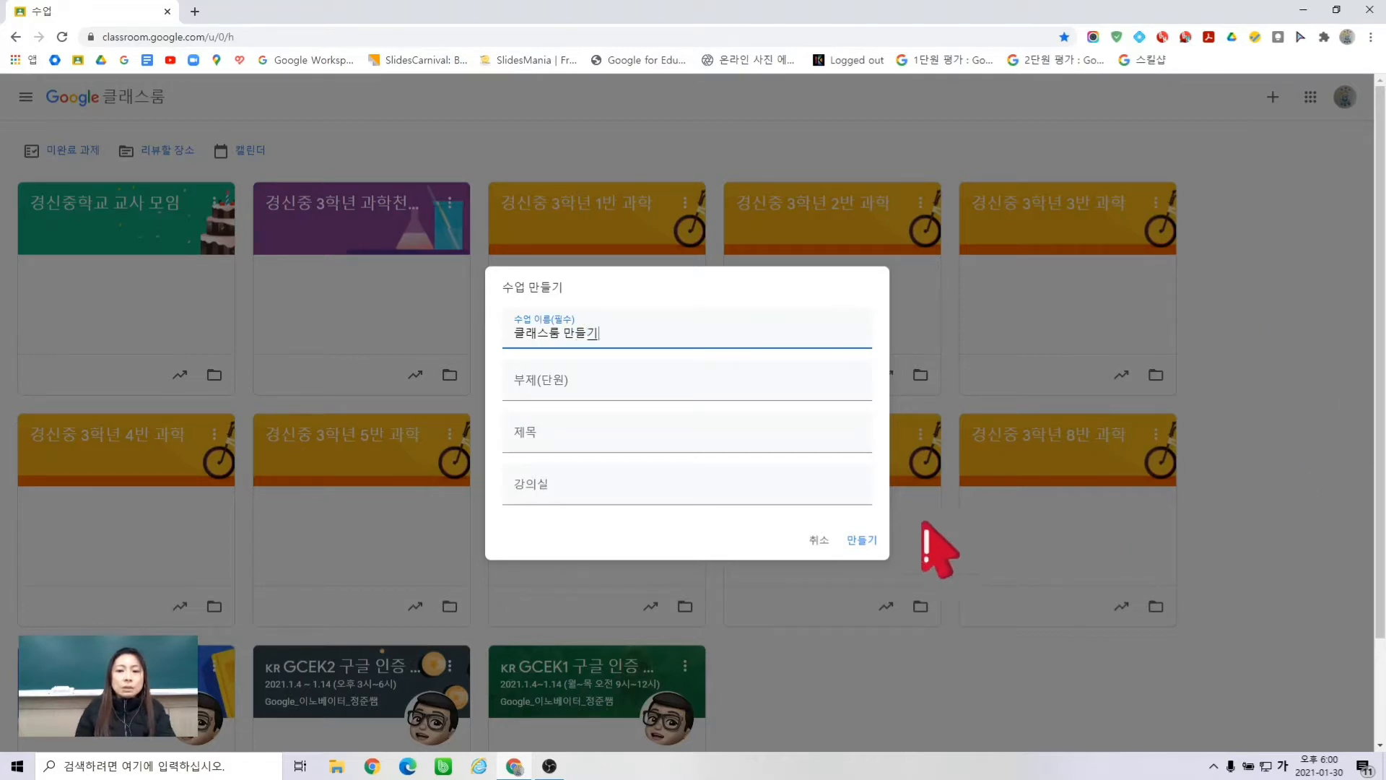
left_click(862, 541)
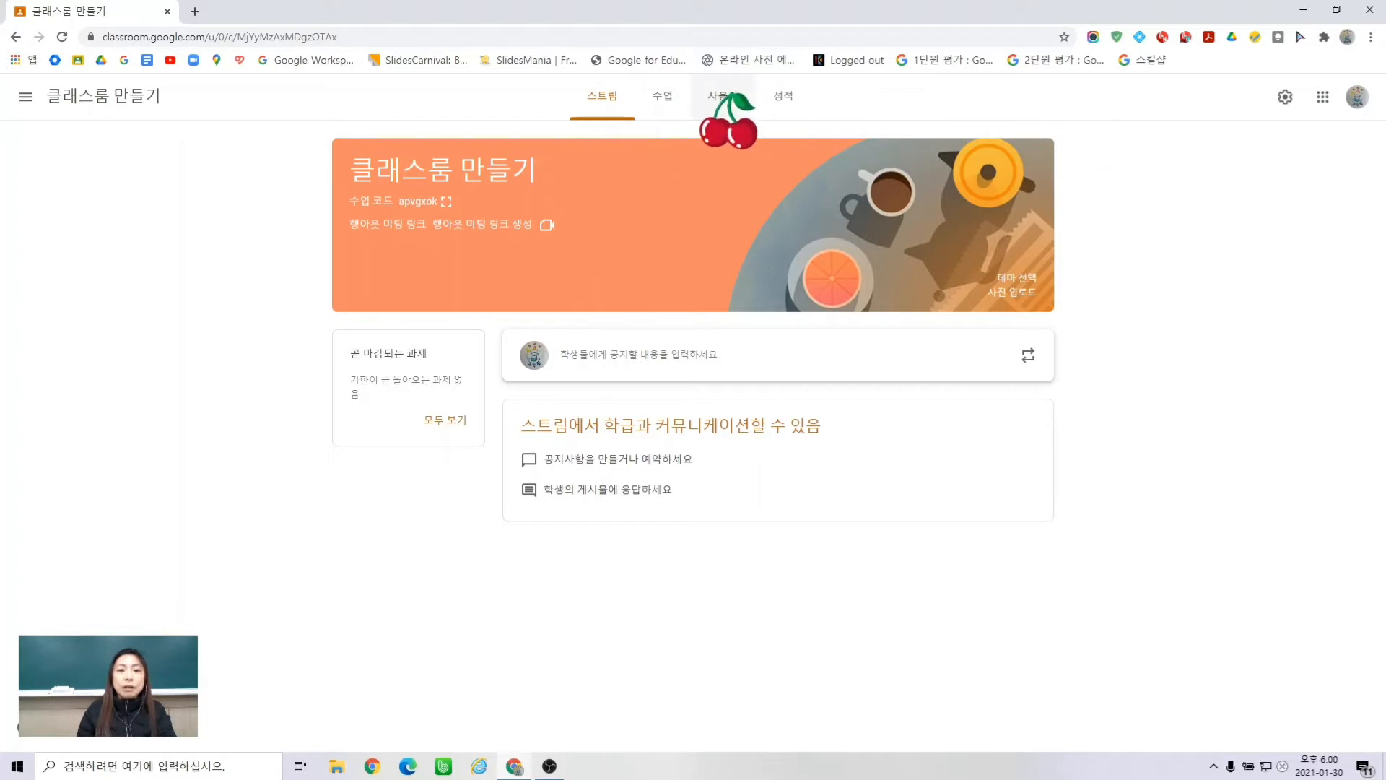
- Show the class code enlarged, then open the Invite students dialog from the People page
left_click(722, 97)
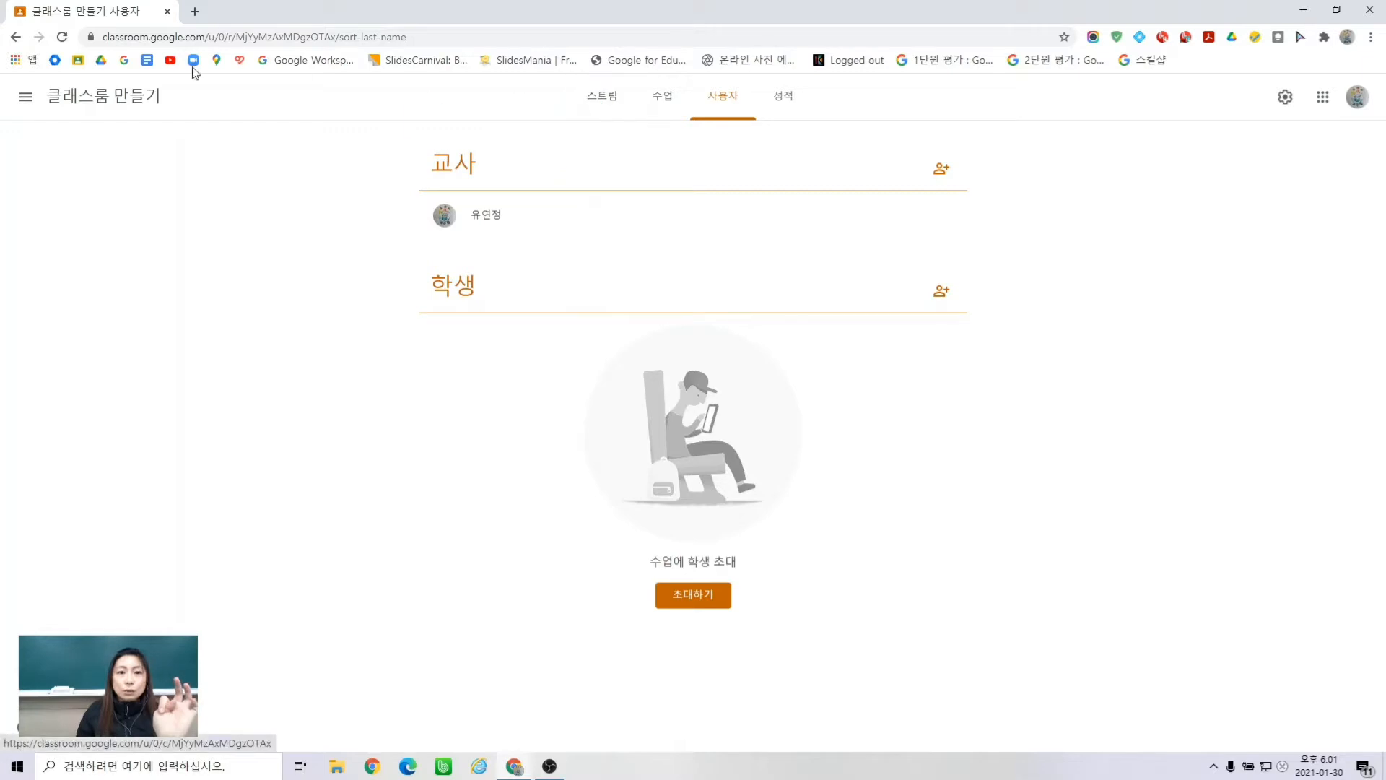
left_click(103, 96)
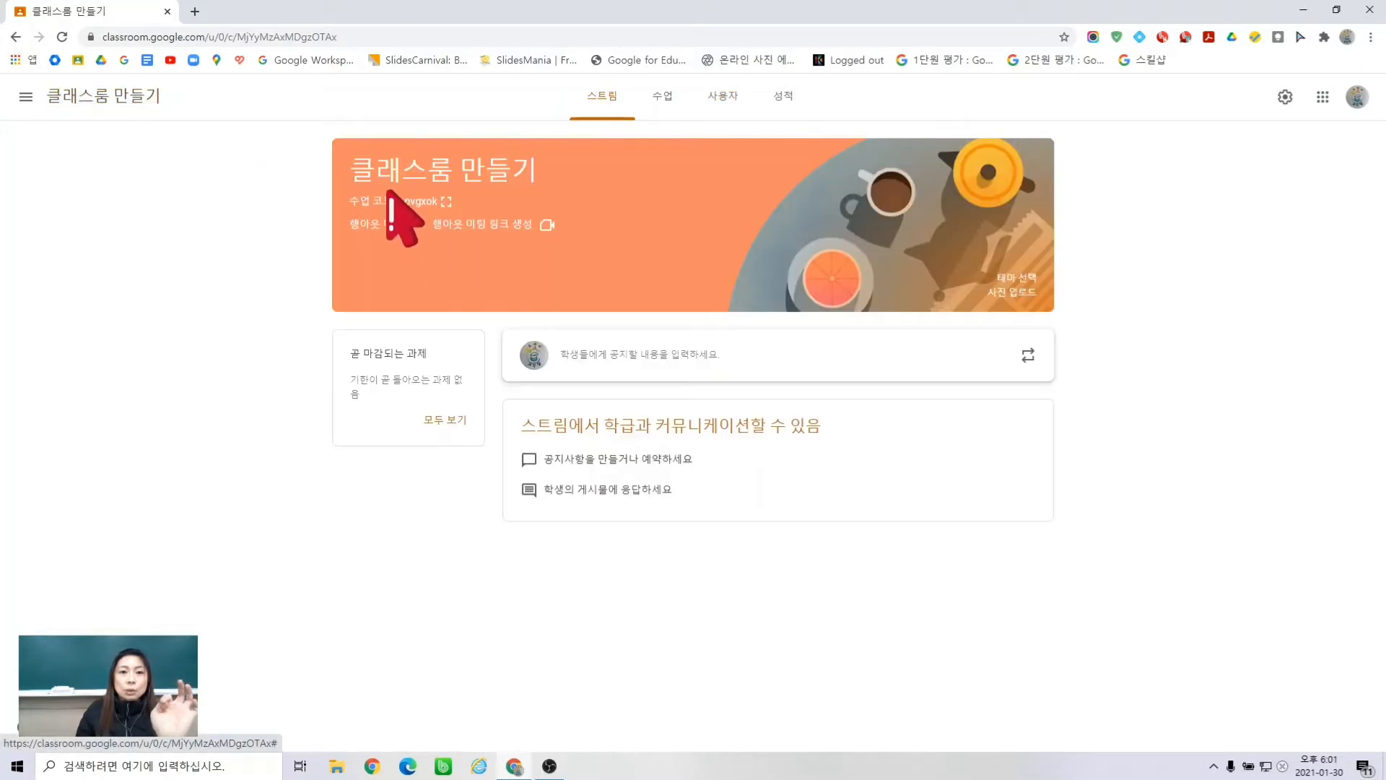
left_click(445, 202)
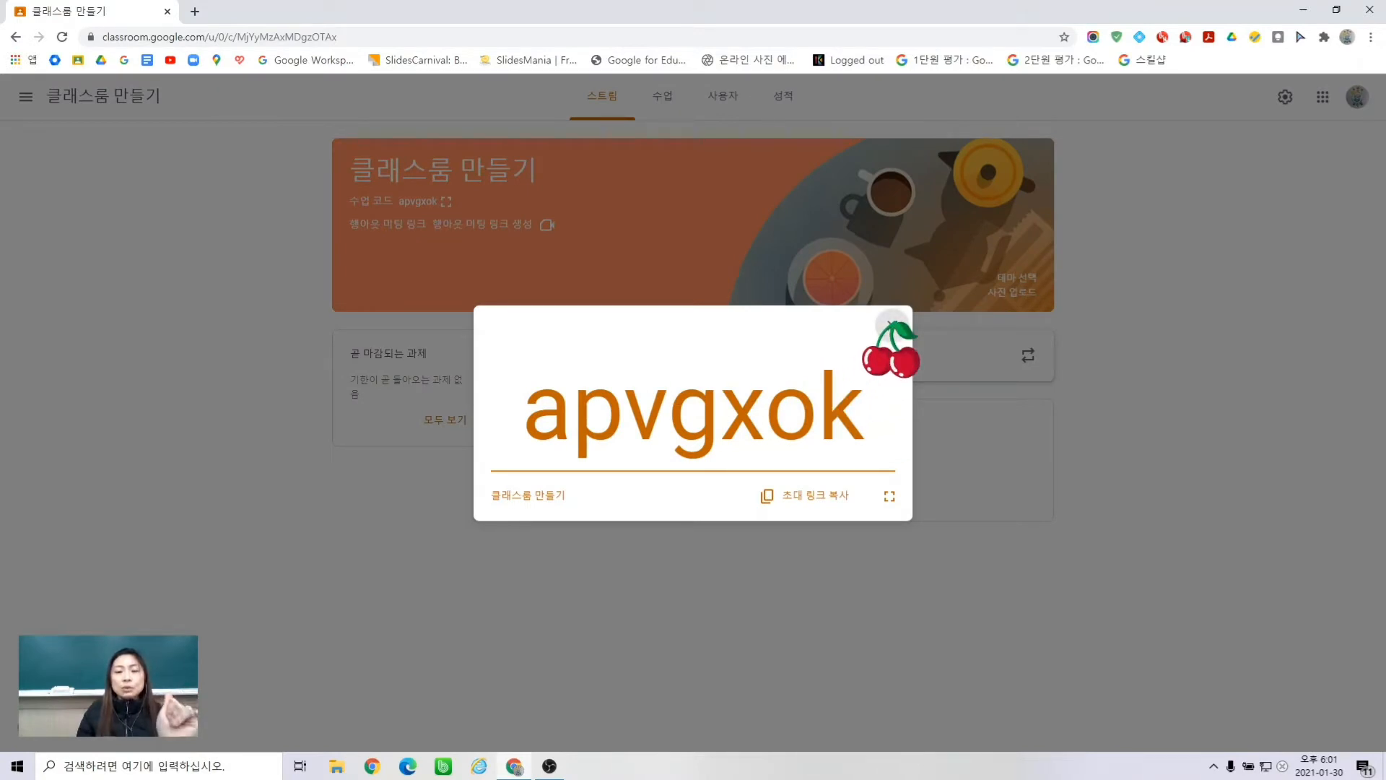
left_click(893, 324)
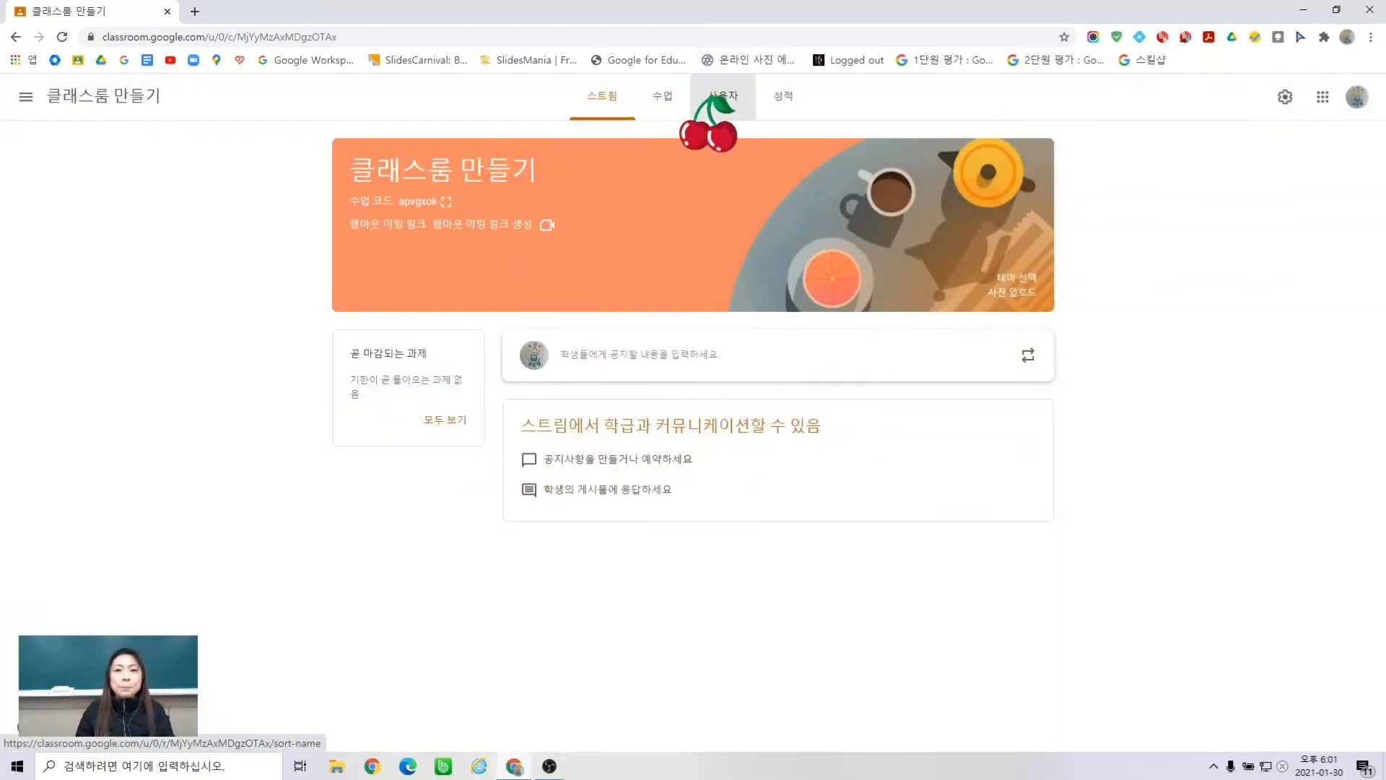
left_click(722, 95)
left_click(682, 596)
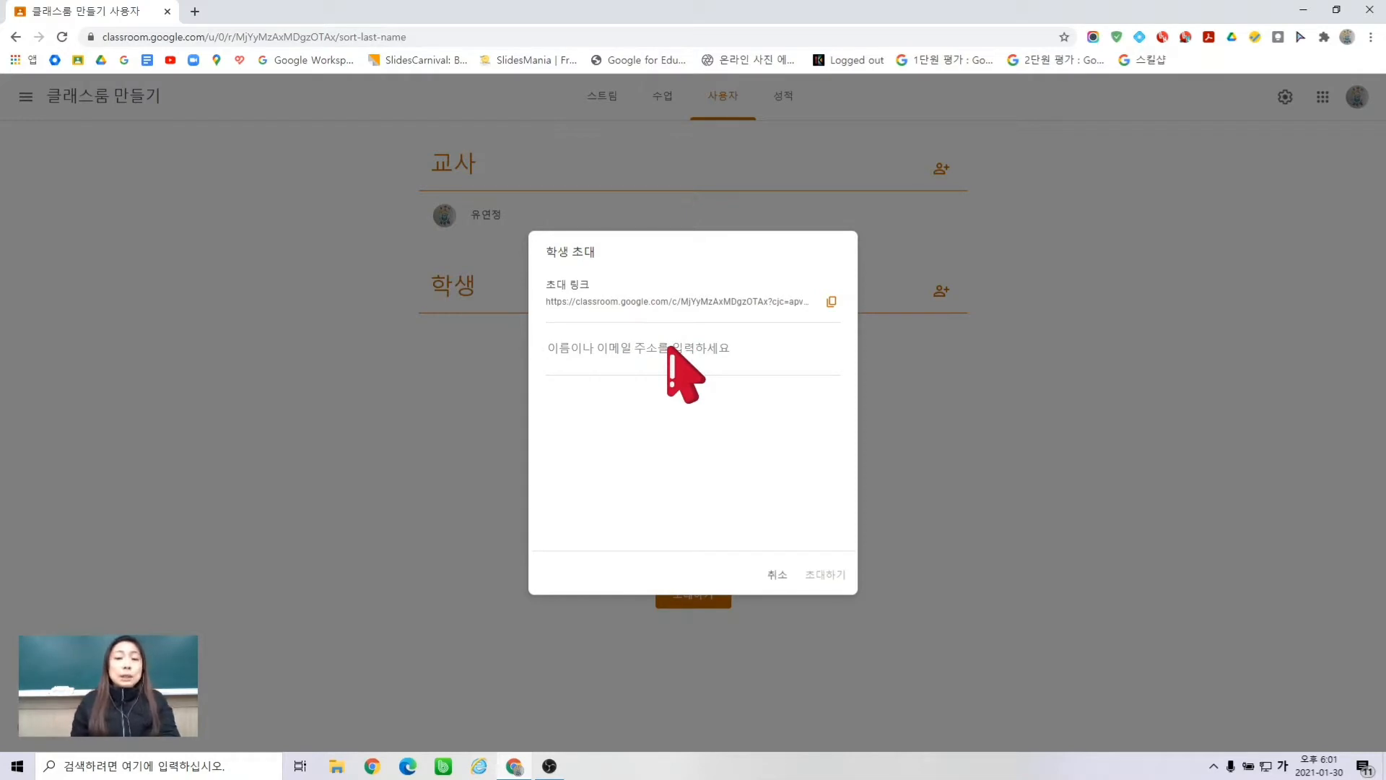
- Search by the student's ID number and invite the matching school account
type("2020")
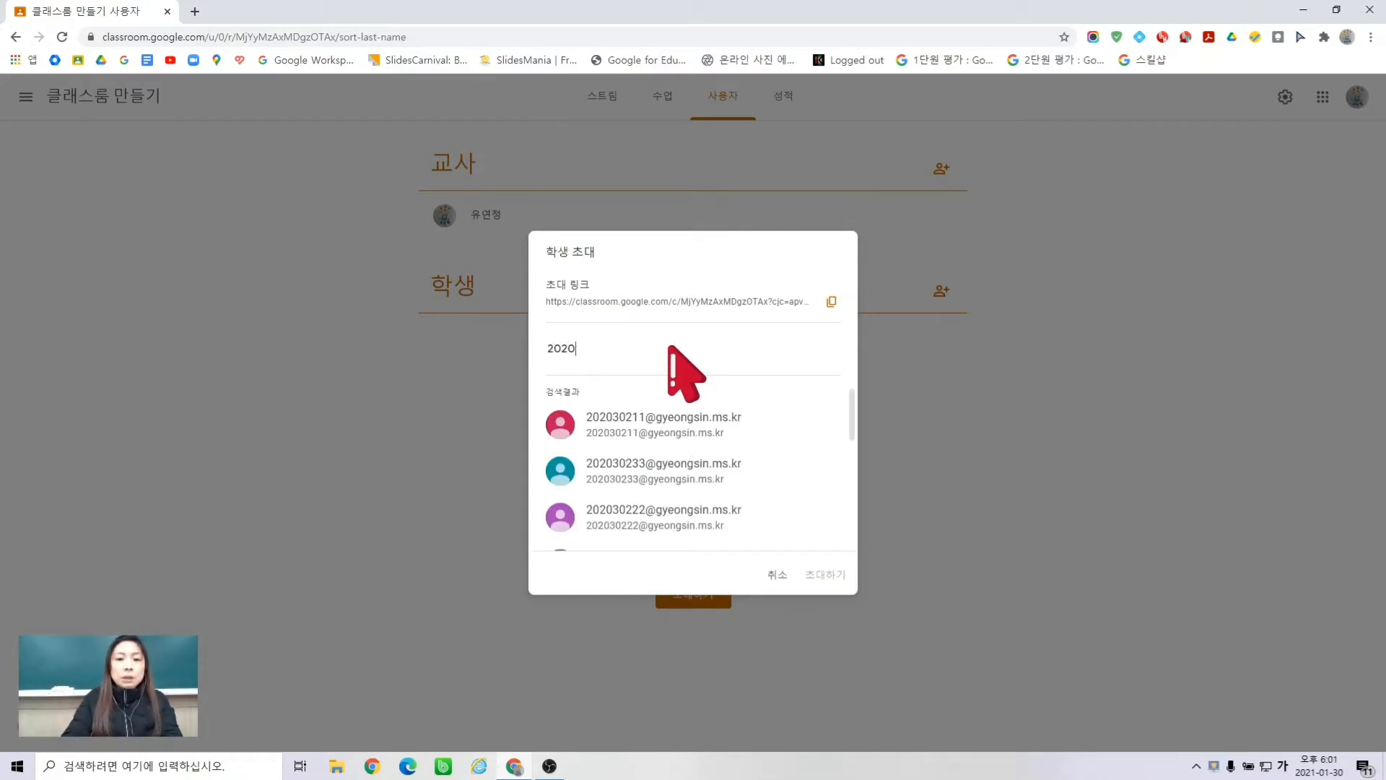
type("309")
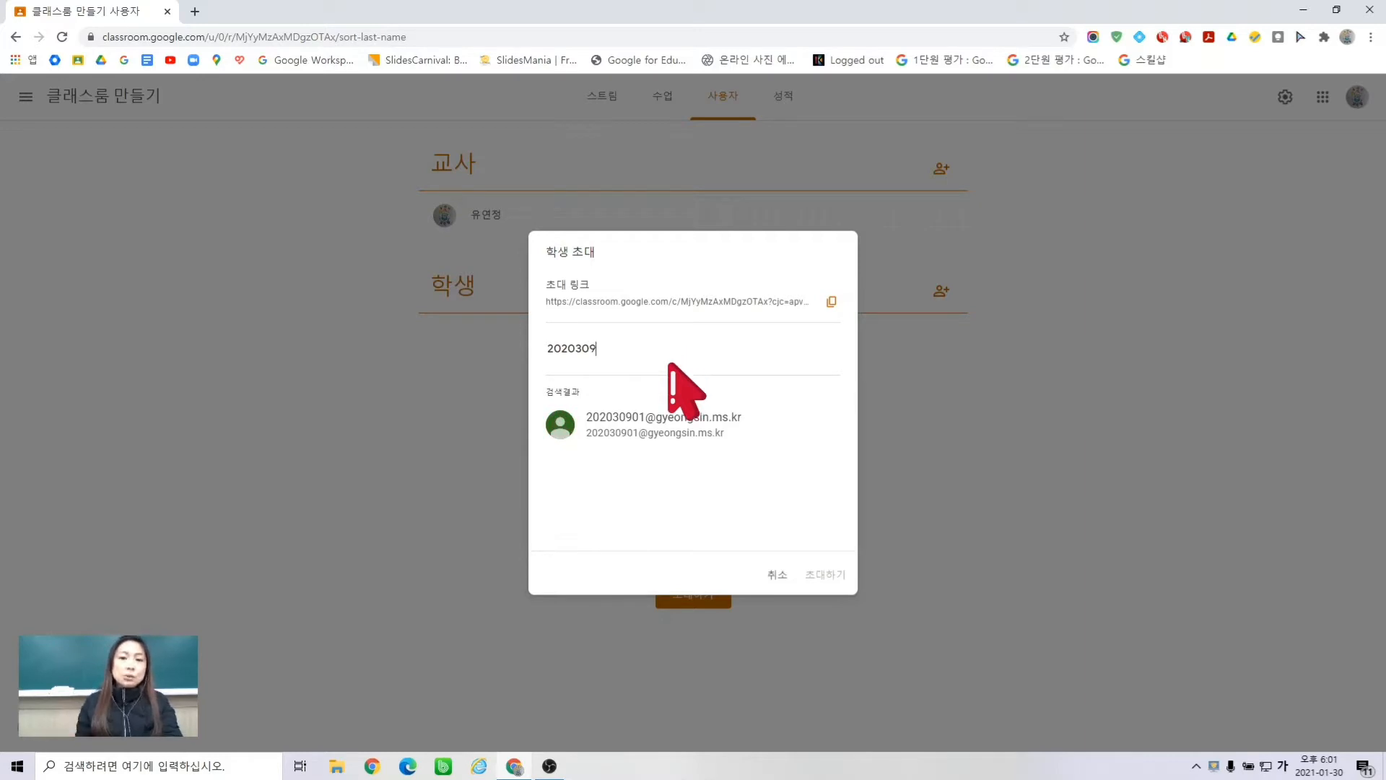
left_click(669, 432)
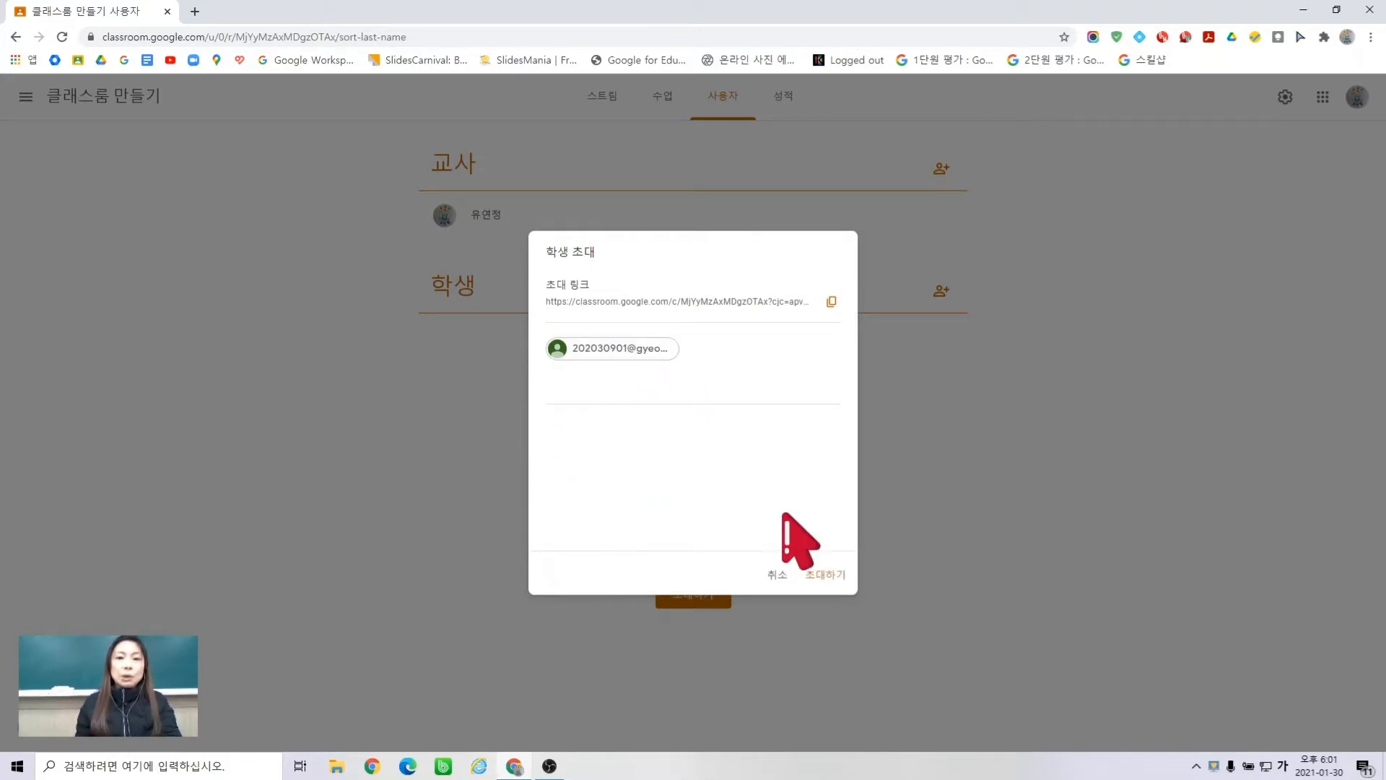
left_click(824, 575)
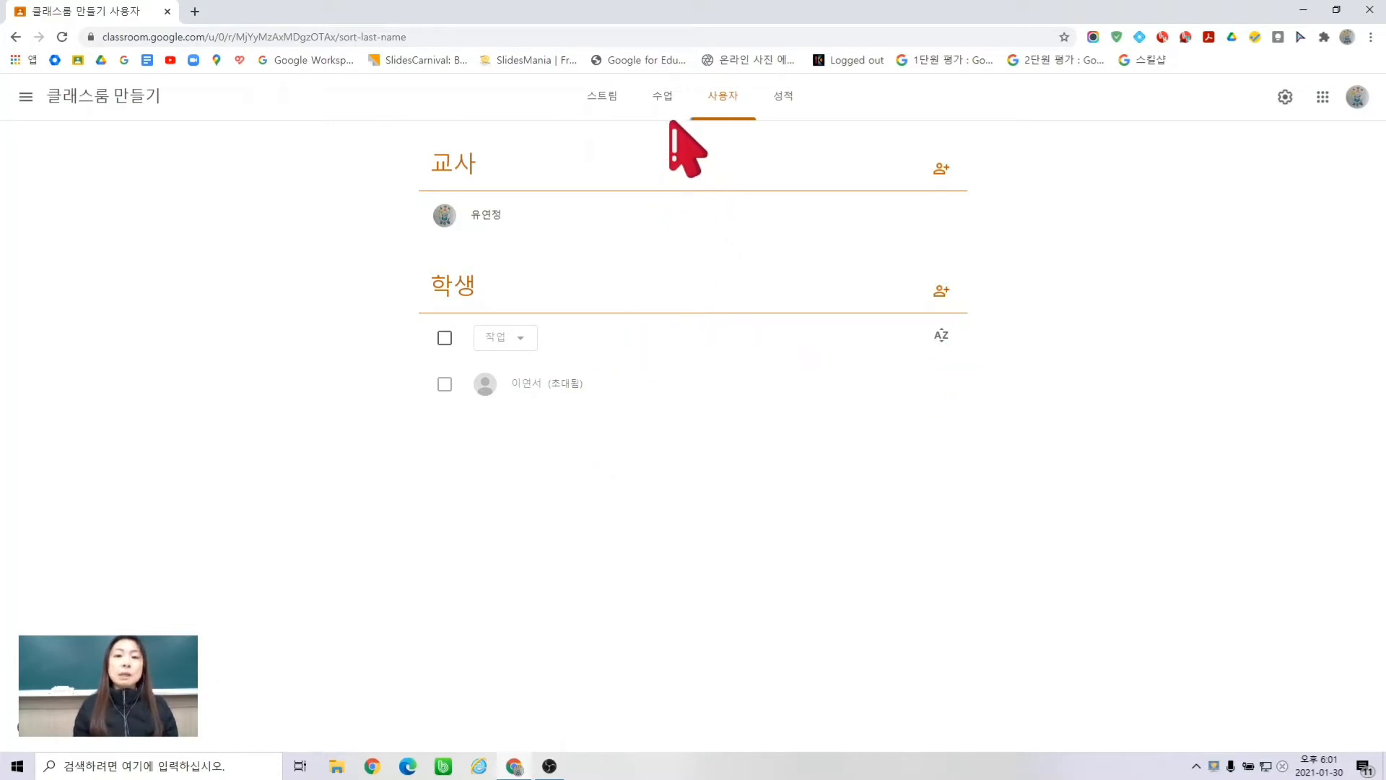
- On the Classwork page, start a new assignment from the 만들기 menu
left_click(662, 105)
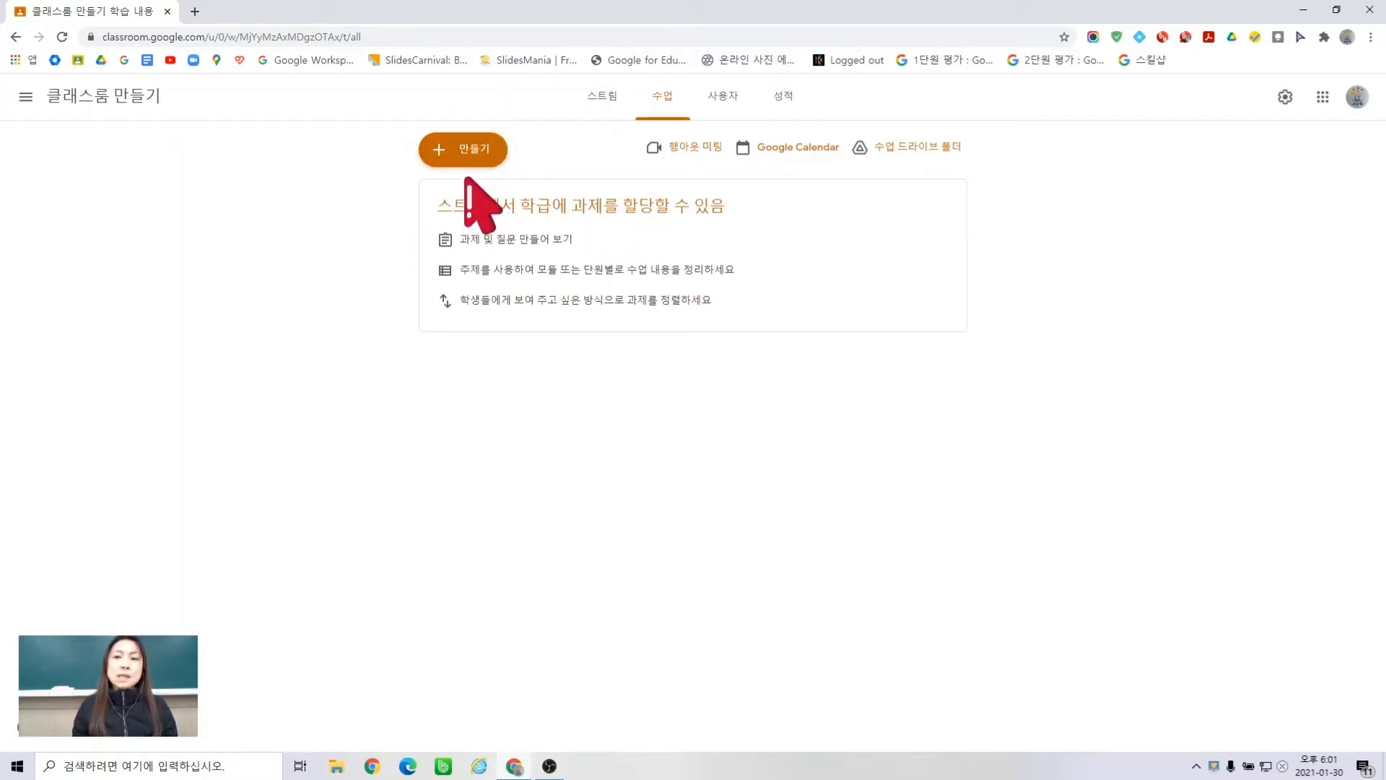
left_click(465, 152)
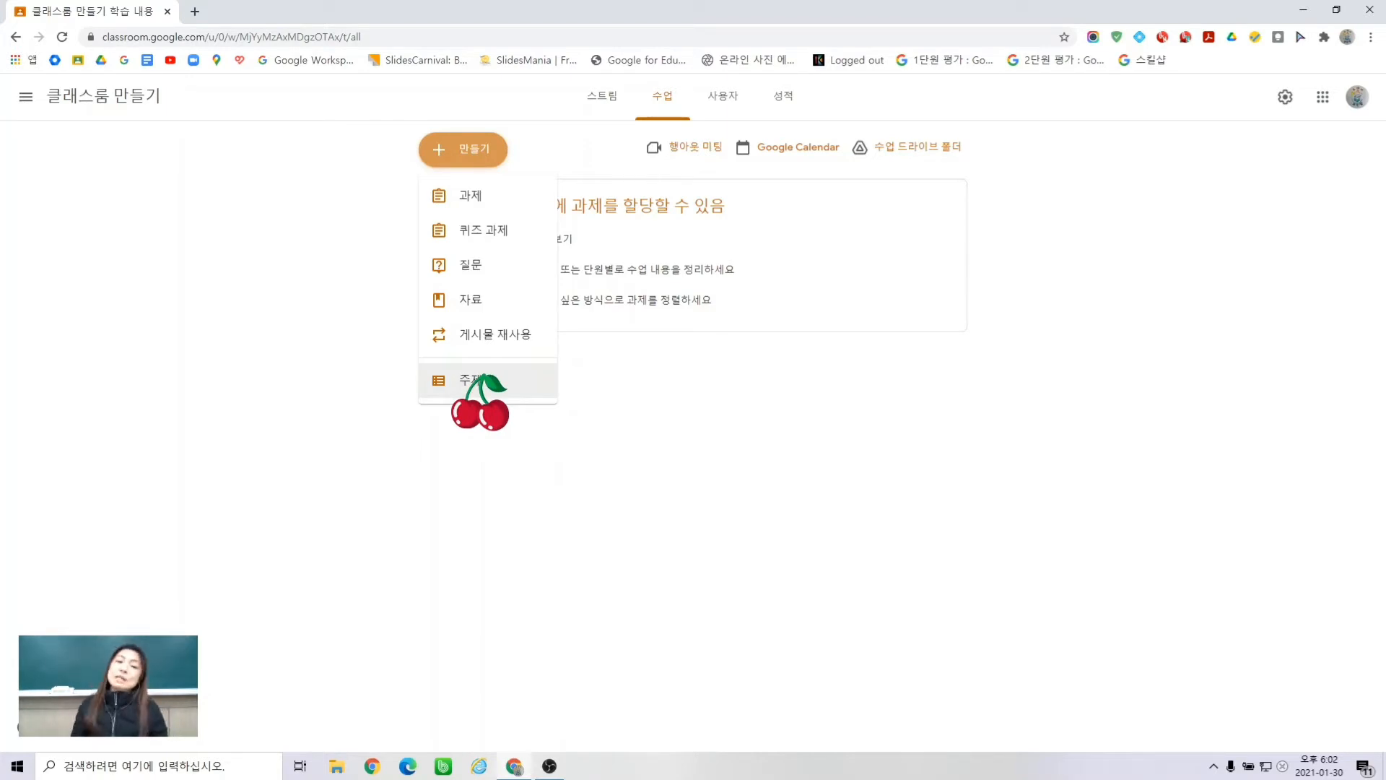
left_click(504, 195)
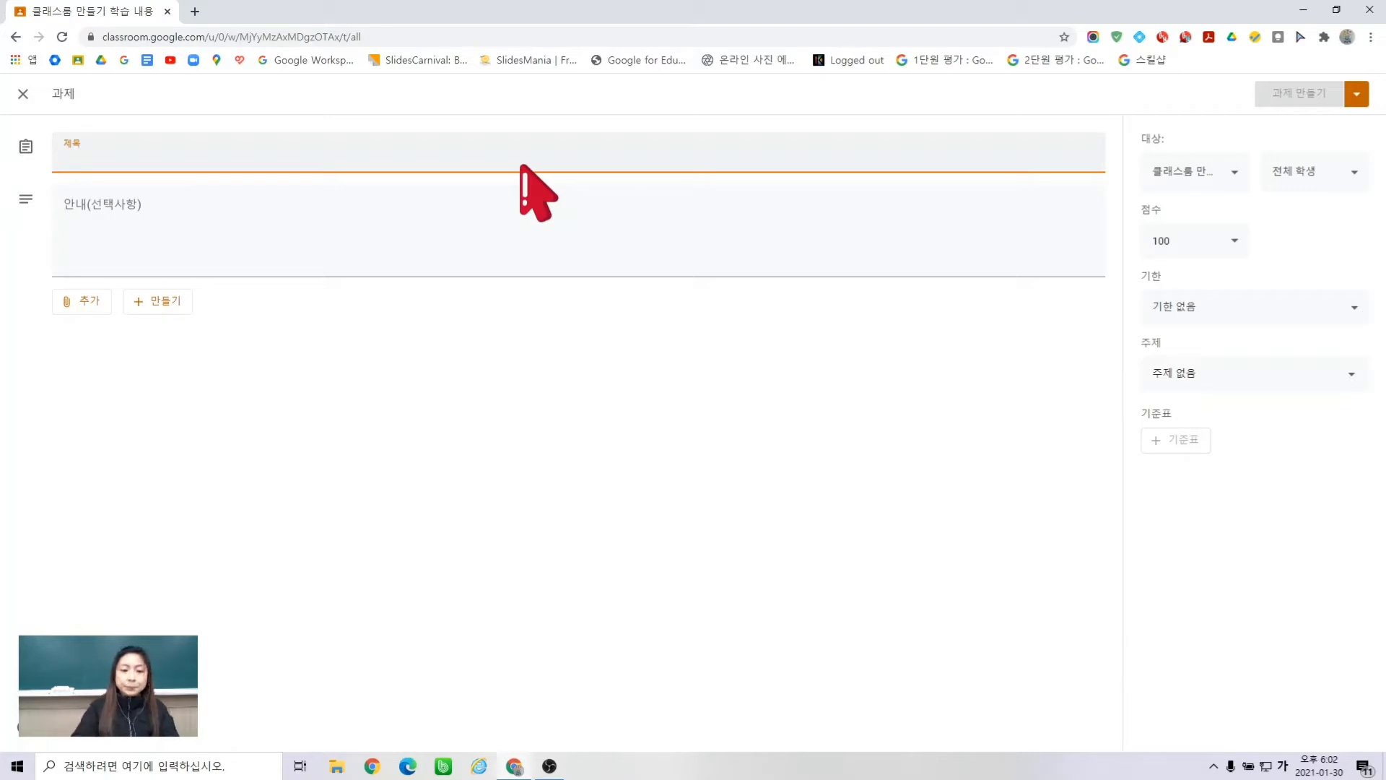
- Title the assignment '선생님에게 하고 싶은 말' and begin the numbered instructions with '1.'
type("셋")
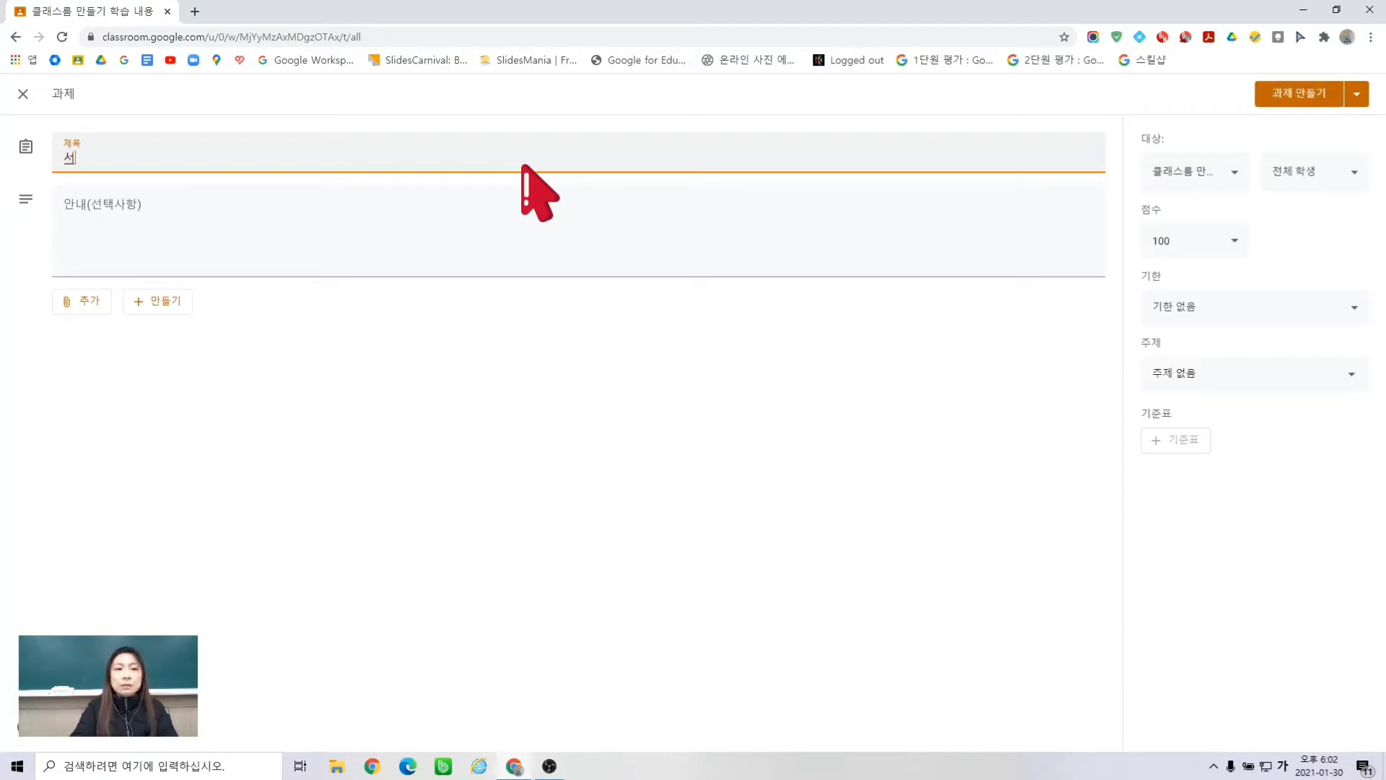
type("생님에게")
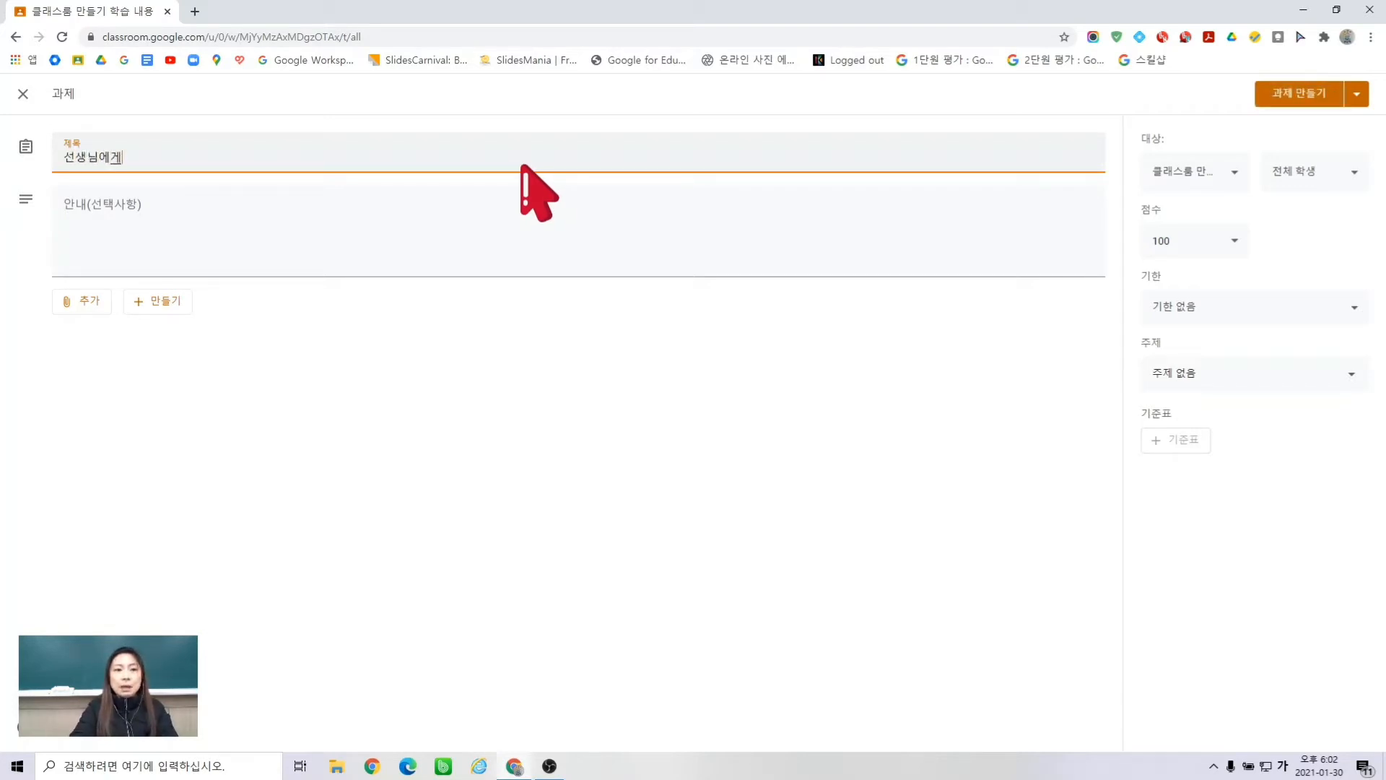
type(" 하고 싶은 말")
left_click(505, 216)
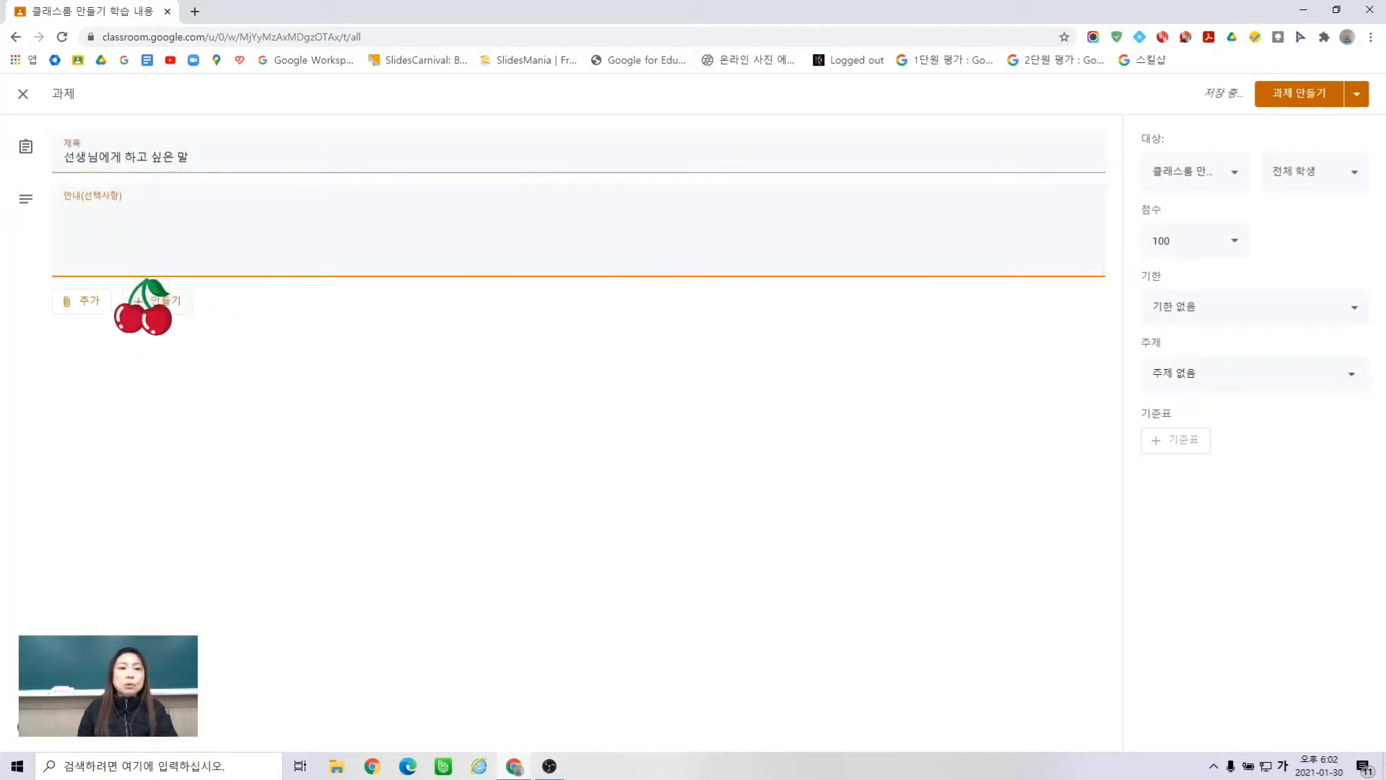
type("1")
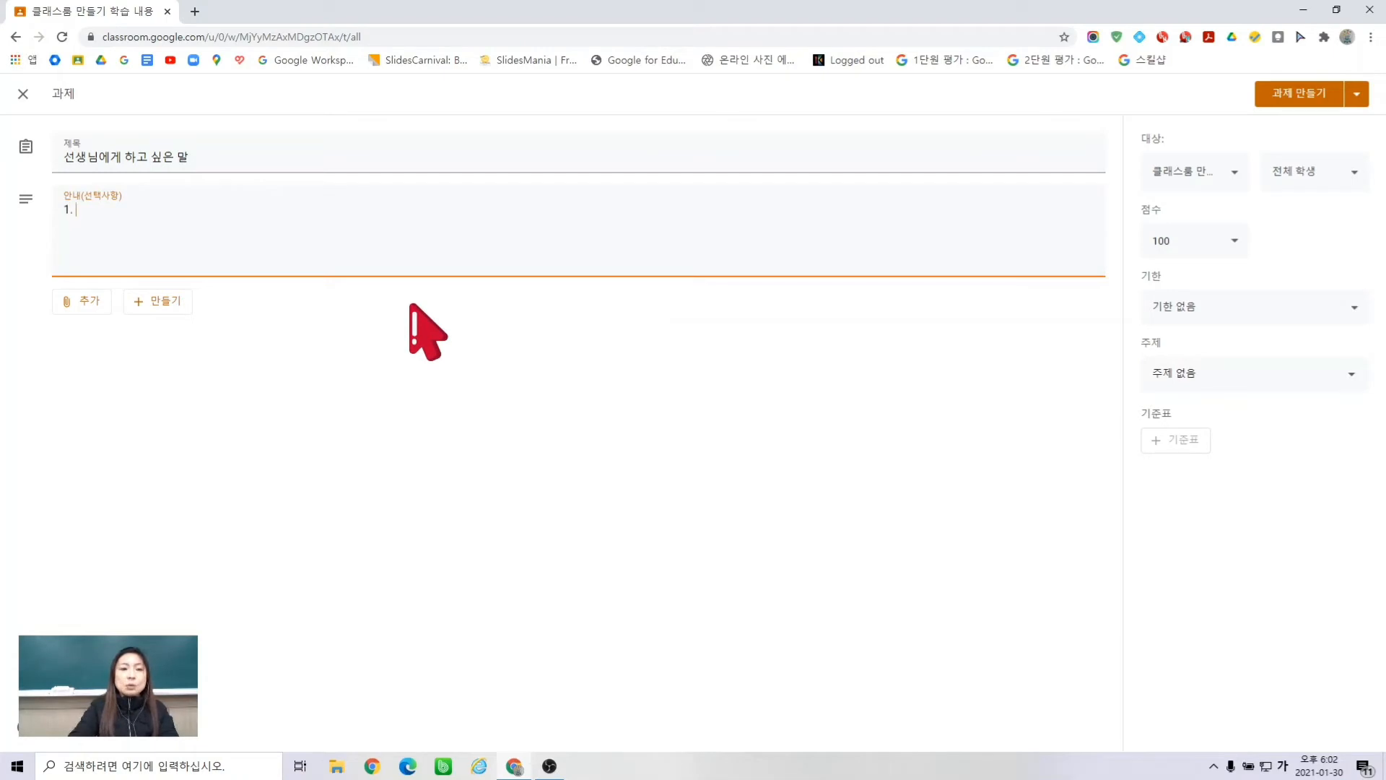
type(".")
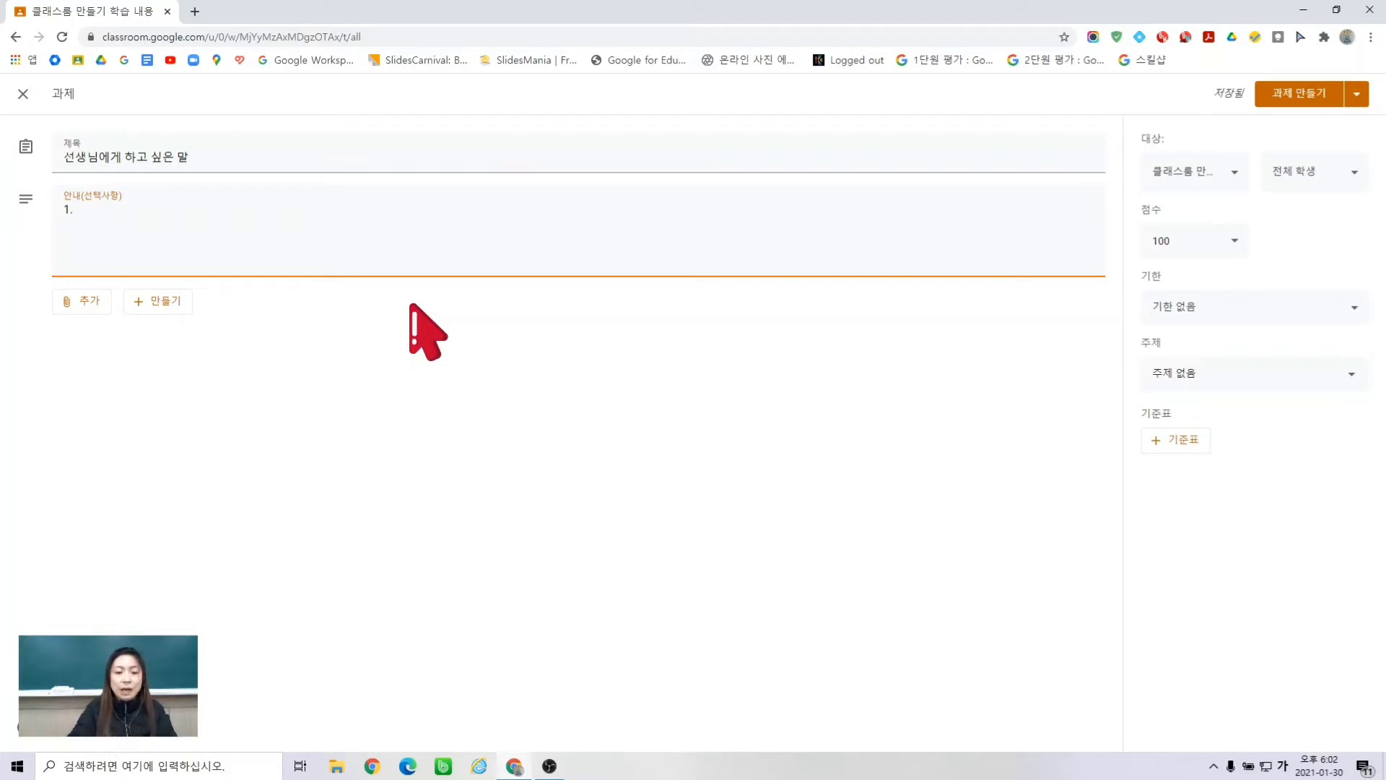
left_click(410, 305)
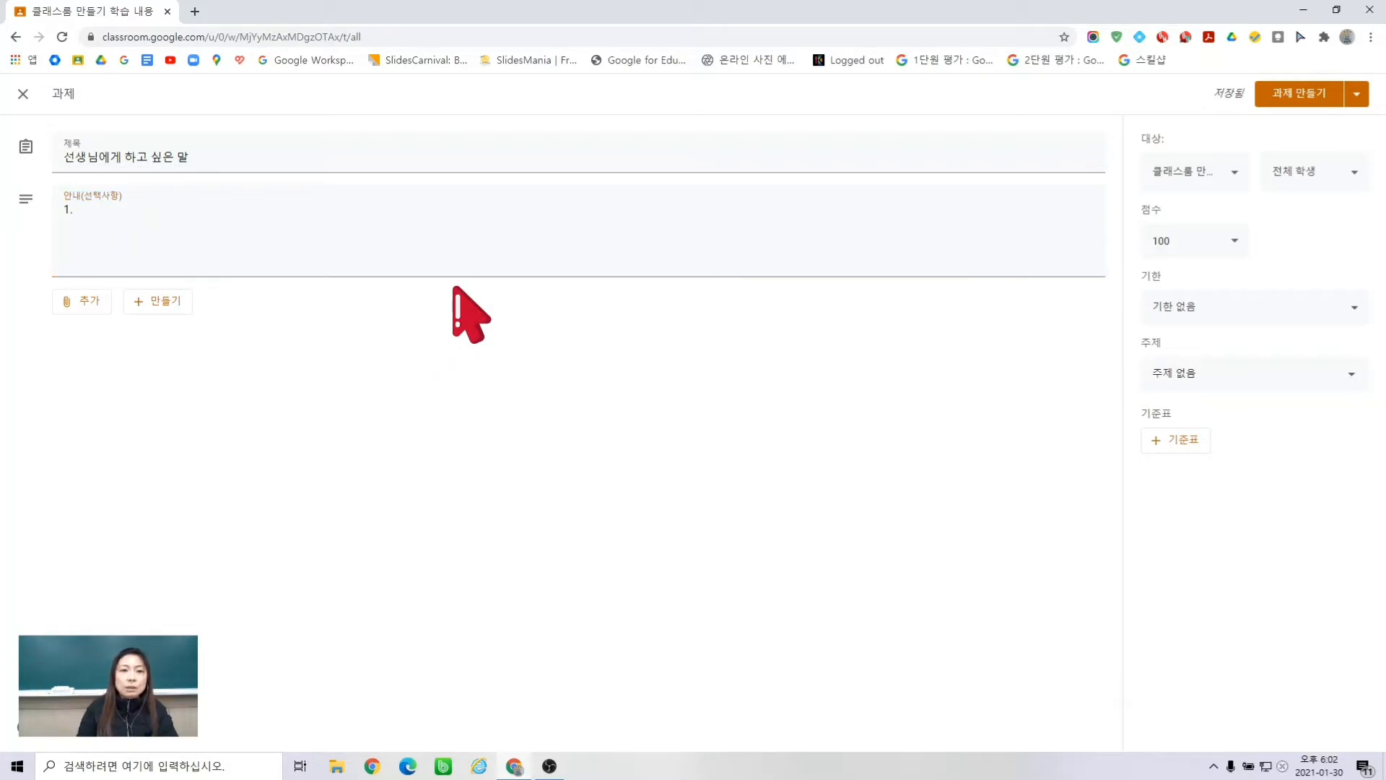
- Write instructions: click the attached document, write a message to the teacher, then submit
left_click(509, 225)
type("ㅊㅓㅁ부된 문ㅅ")
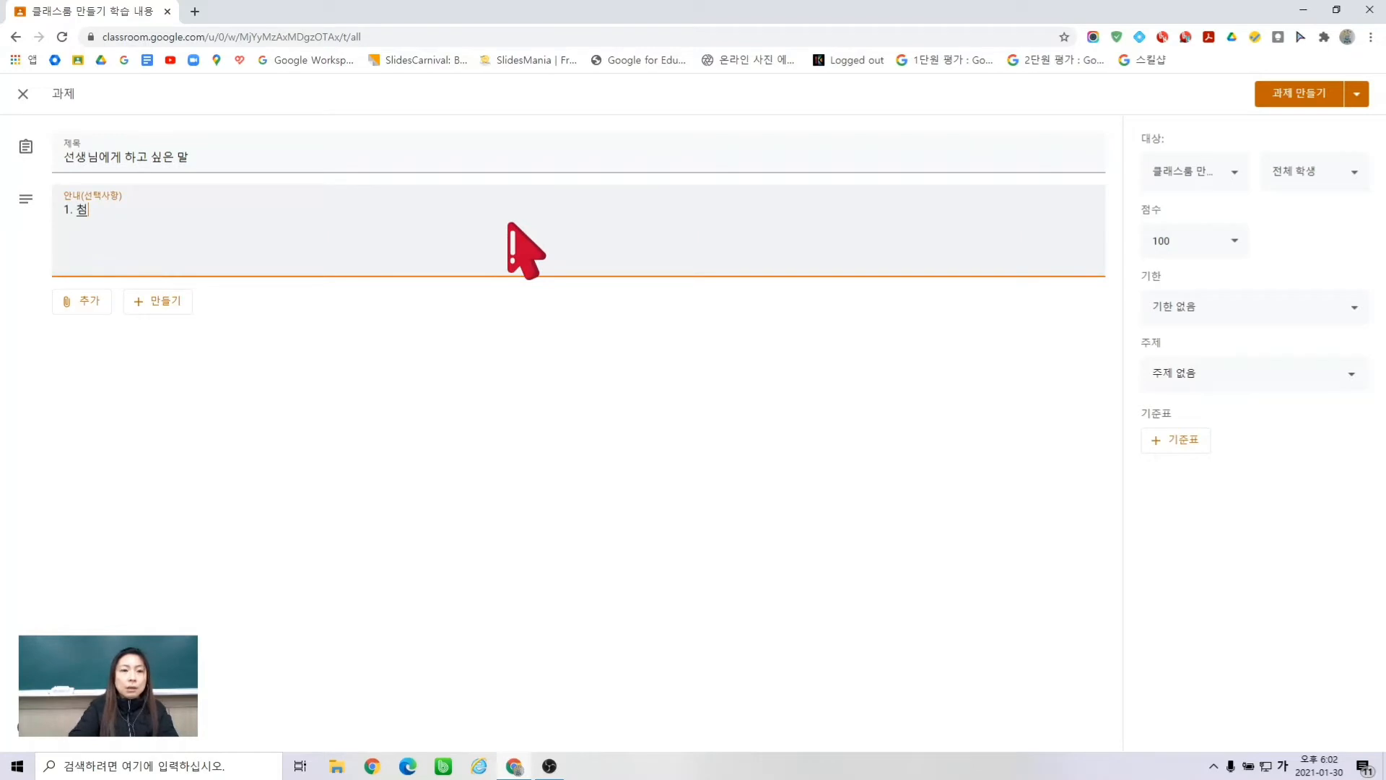
type("ㅓ를 클리")
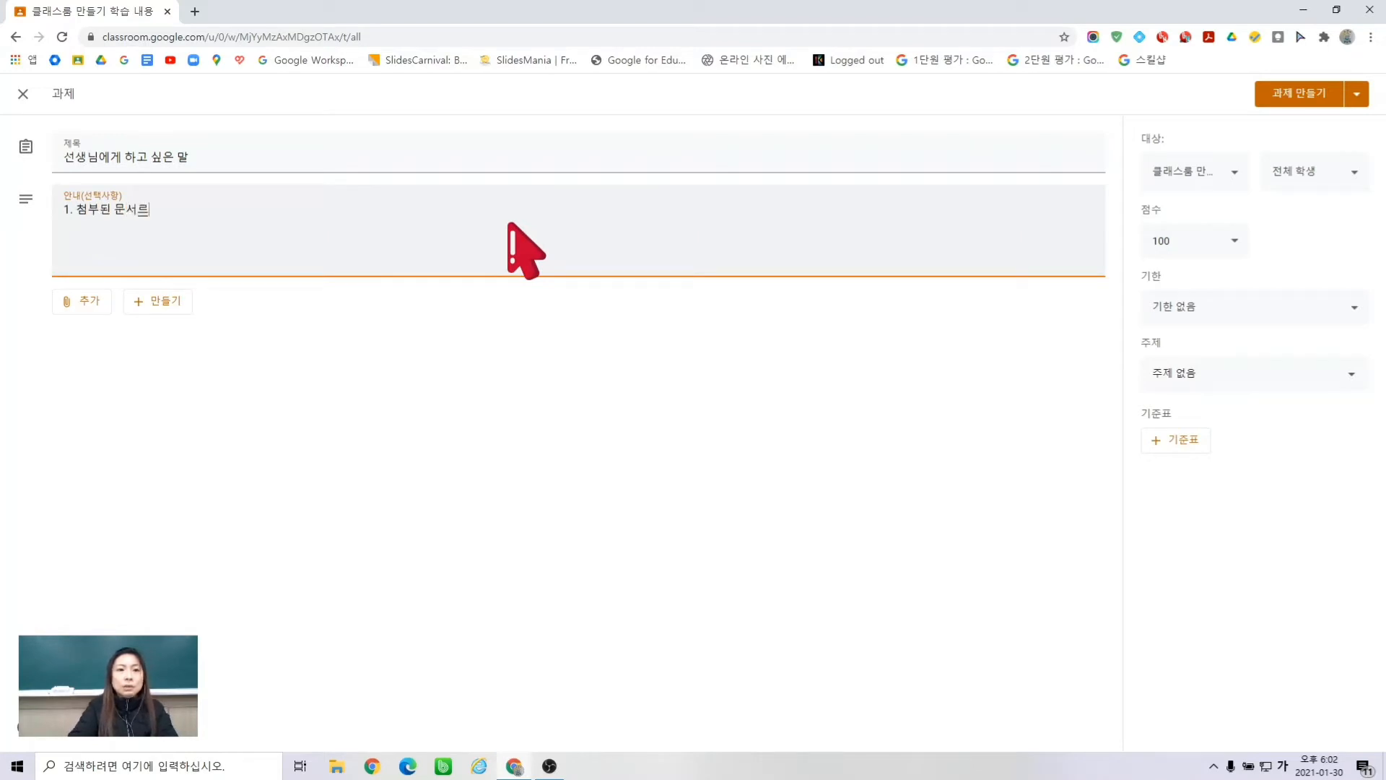
type("ㄱ한다")
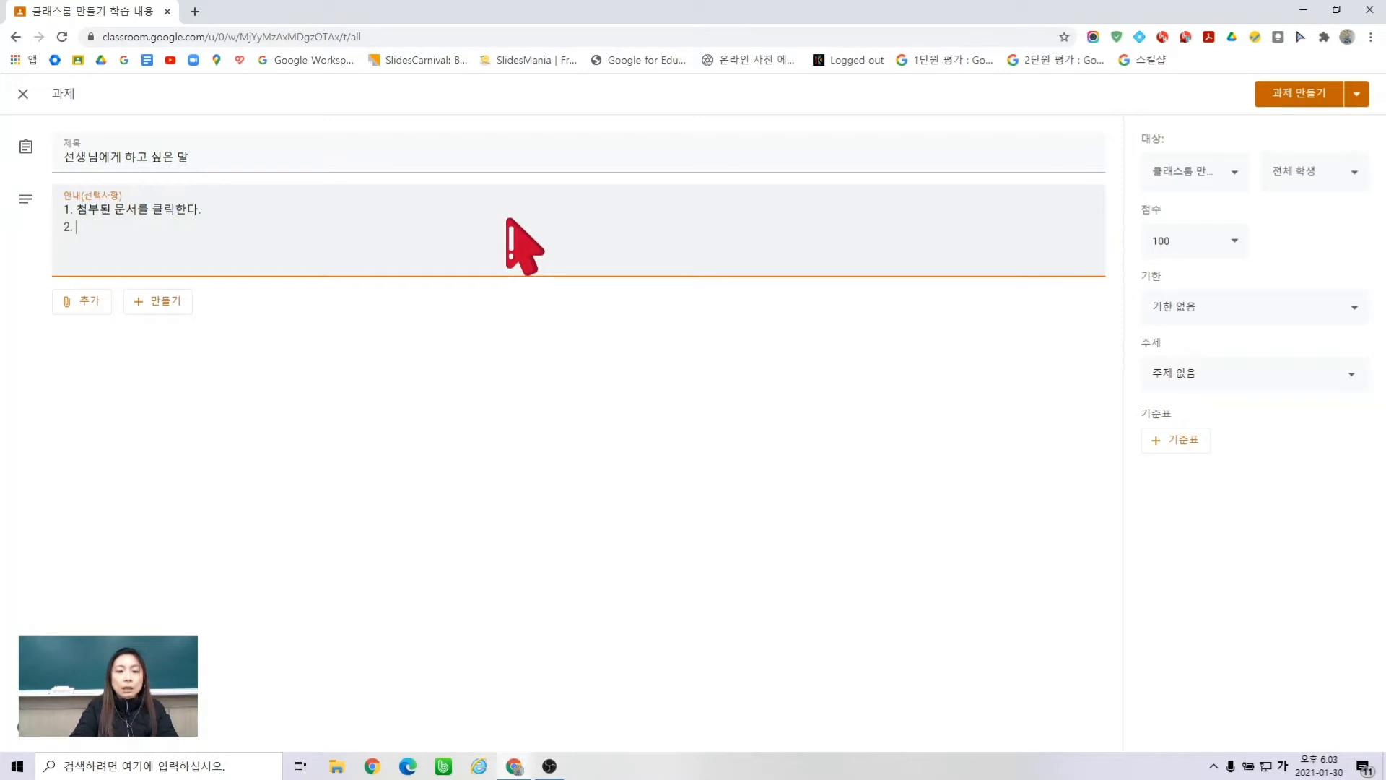
type("선생님에게")
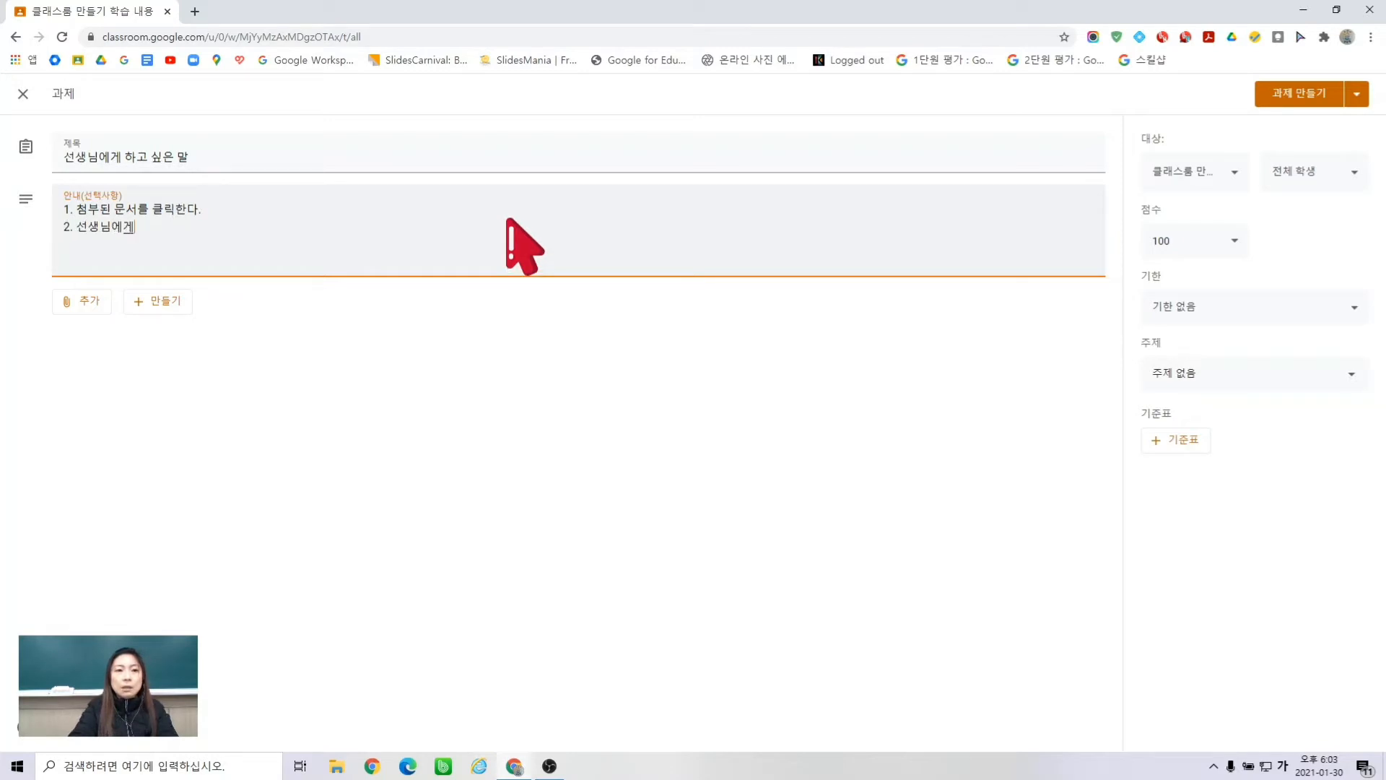
type(" 하고ㅅ")
type(" 싶은 말을 적")
type("는다.")
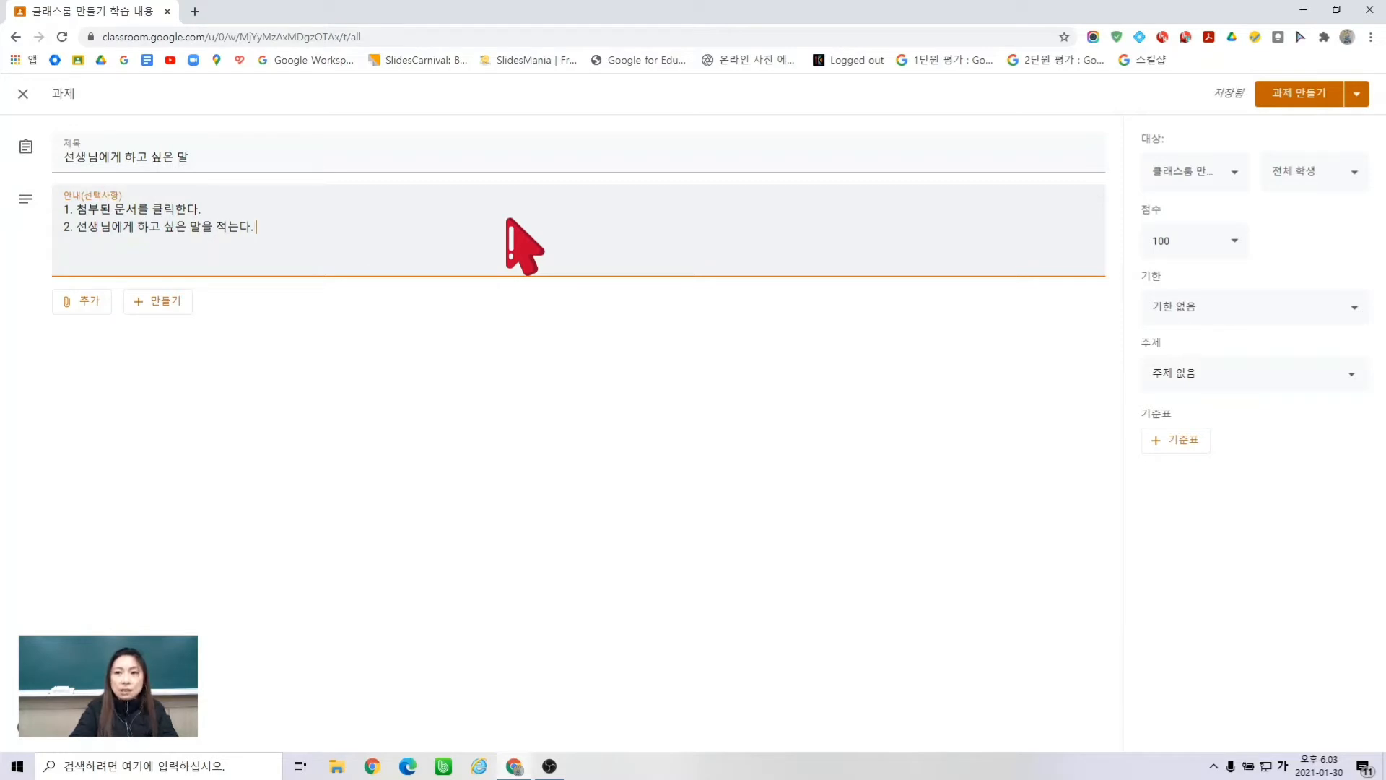
key("Return")
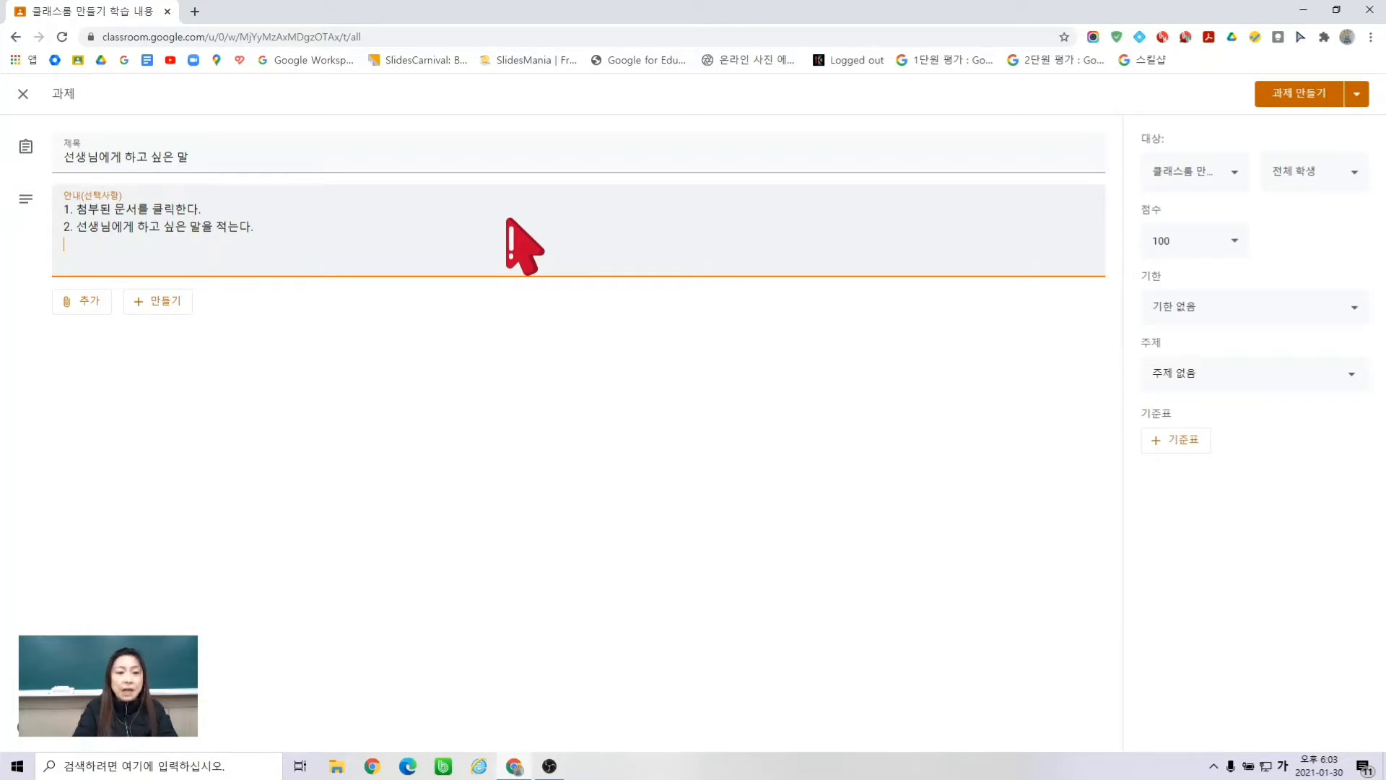
type("3")
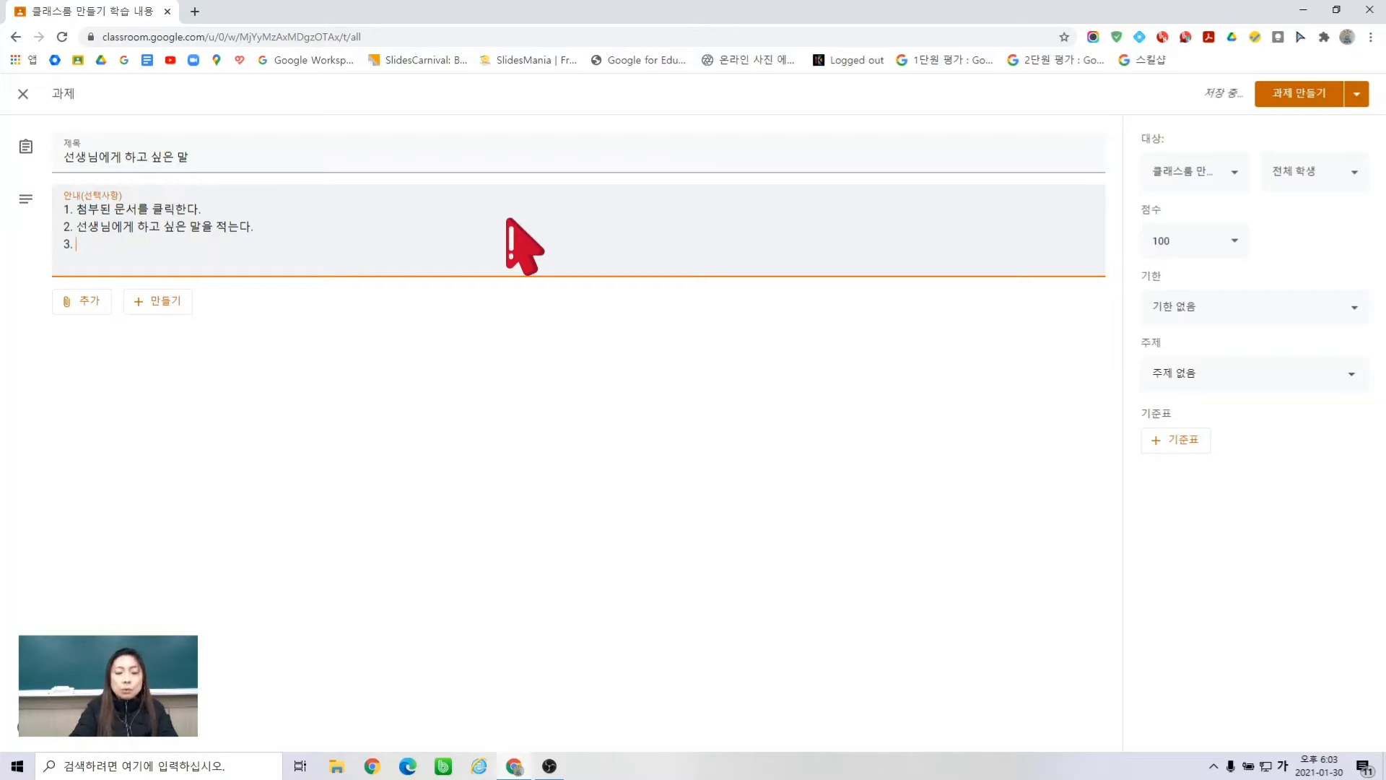
type(". 제출")
type("하")
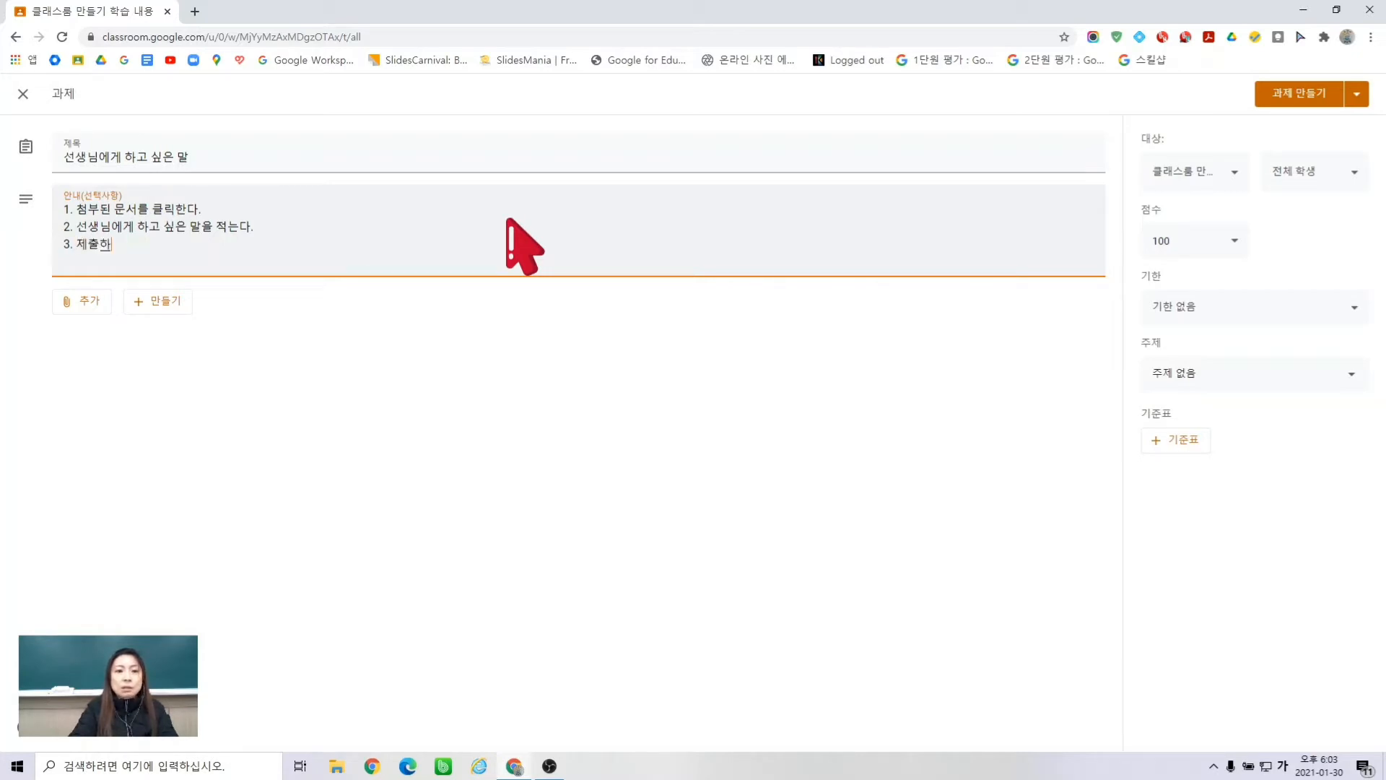
type("기를 ㄴ러")
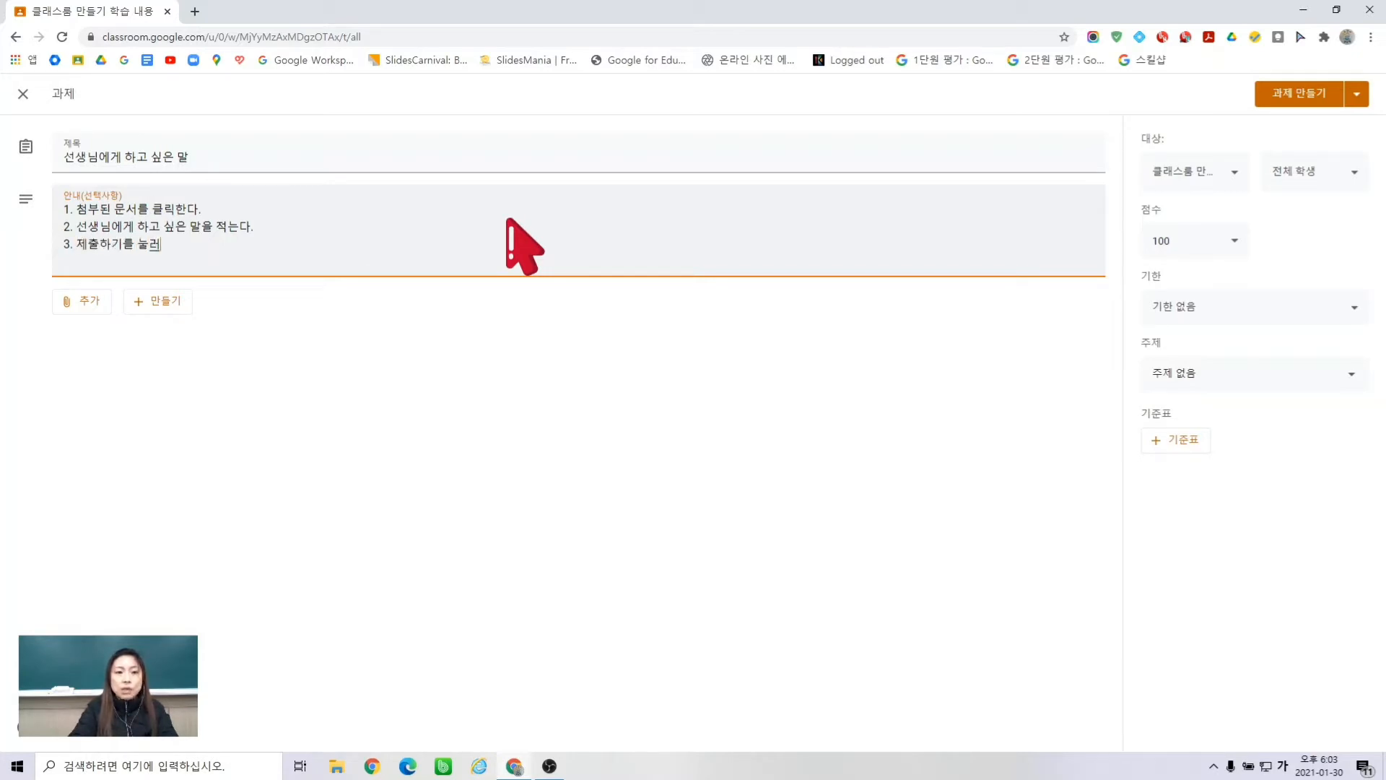
type("준ㄷ")
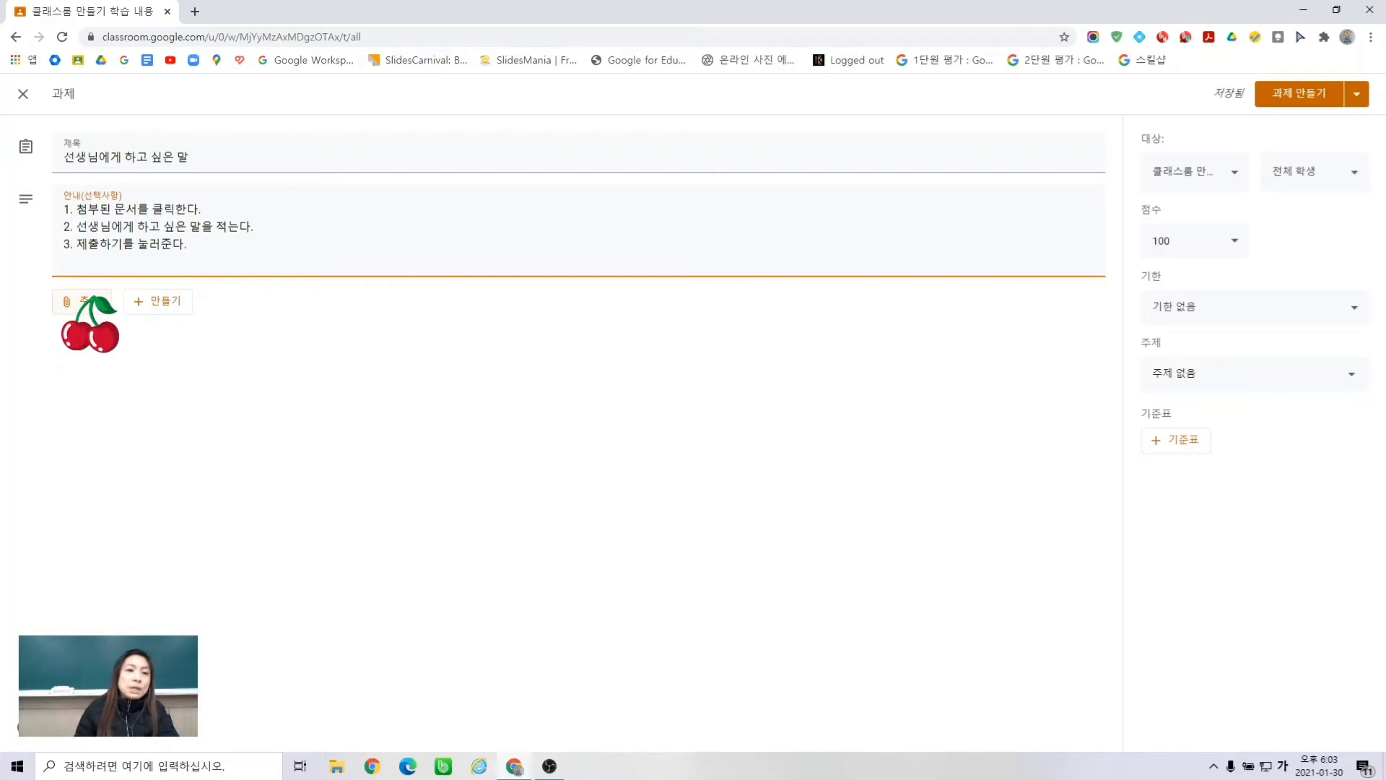
left_click(83, 301)
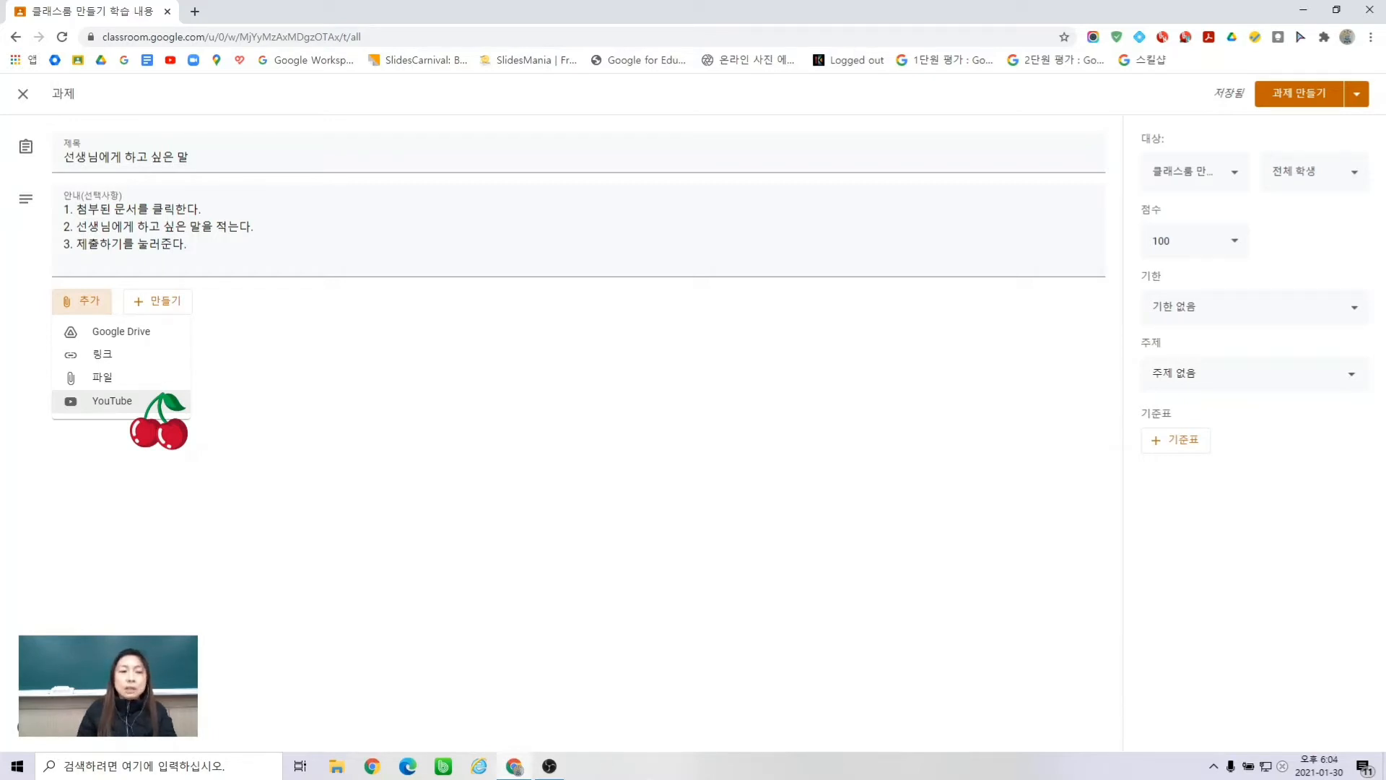
- Insert two template documents from Google Drive, then remove the unwanted duplicate attachment
left_click(168, 333)
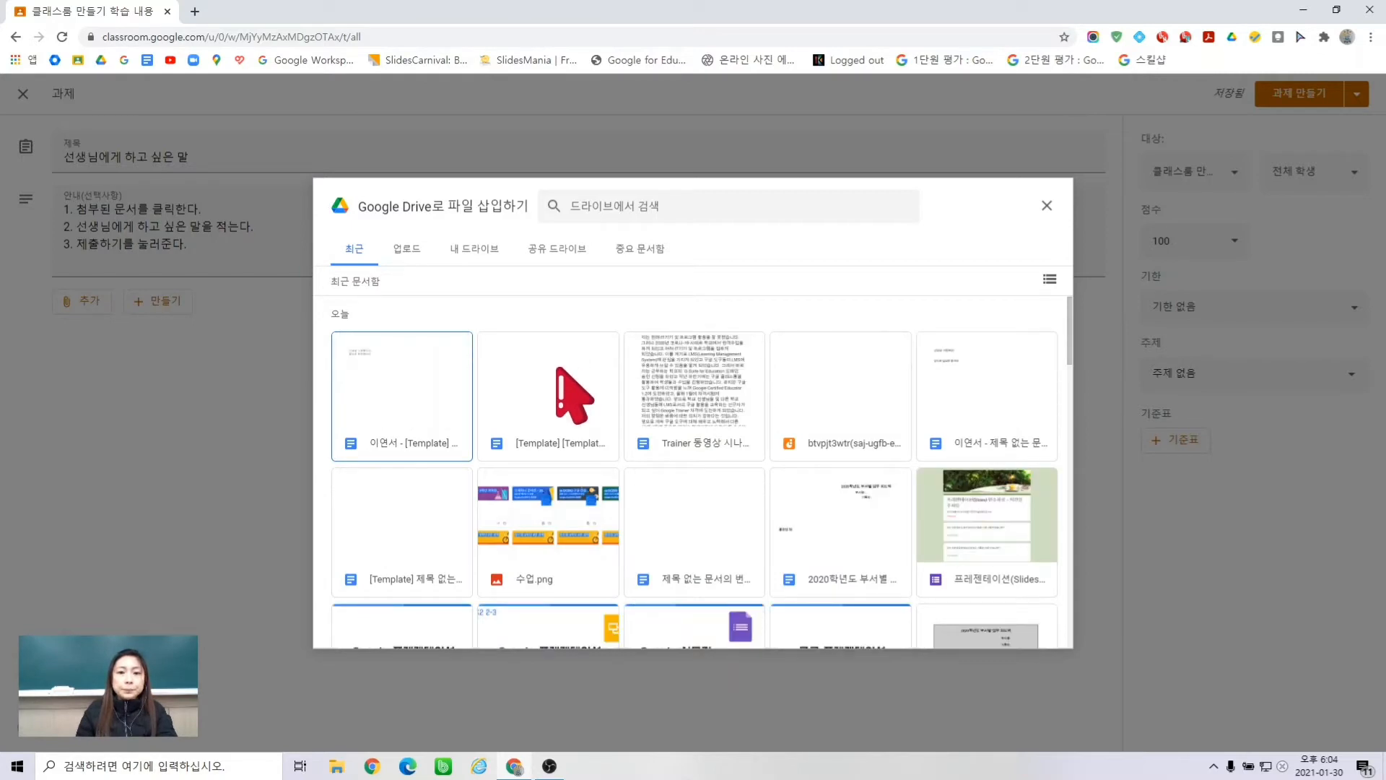
left_click(558, 368)
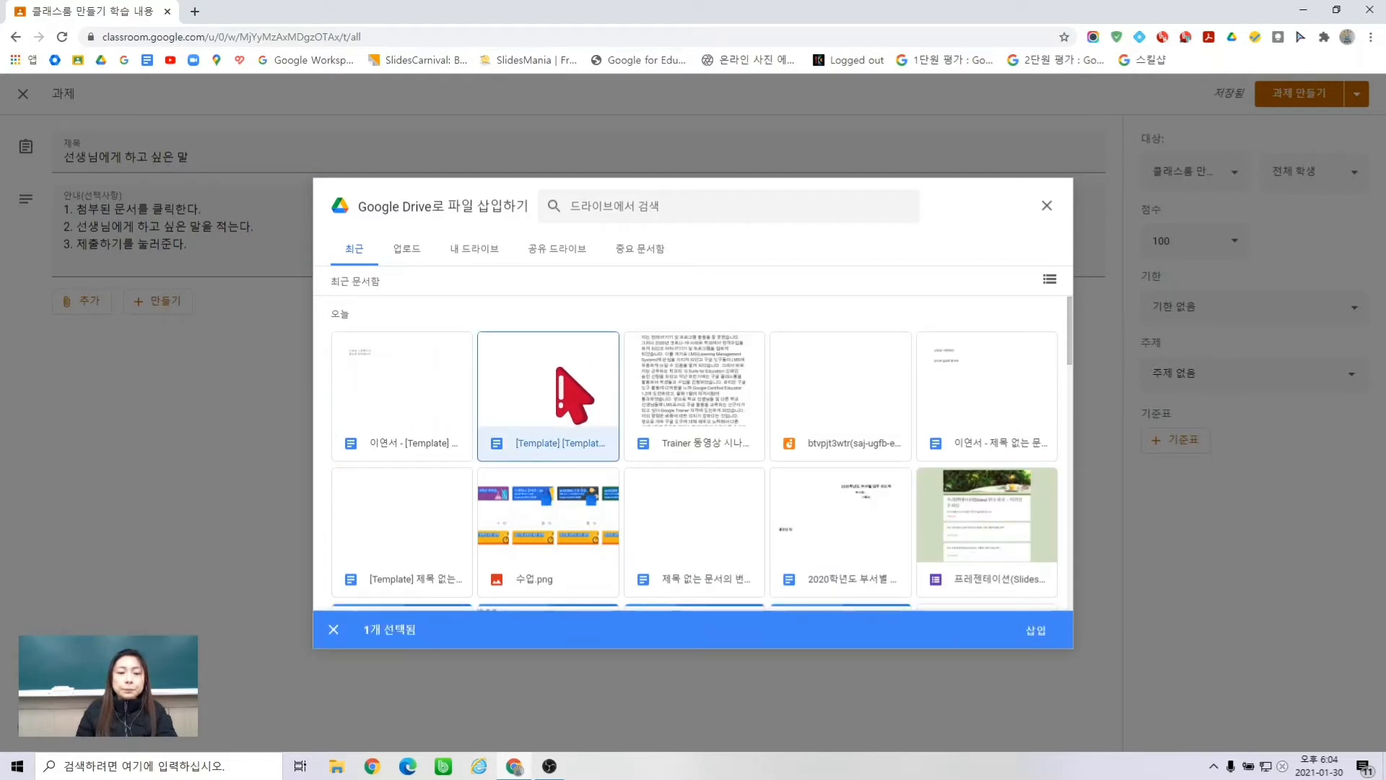
left_click(433, 573)
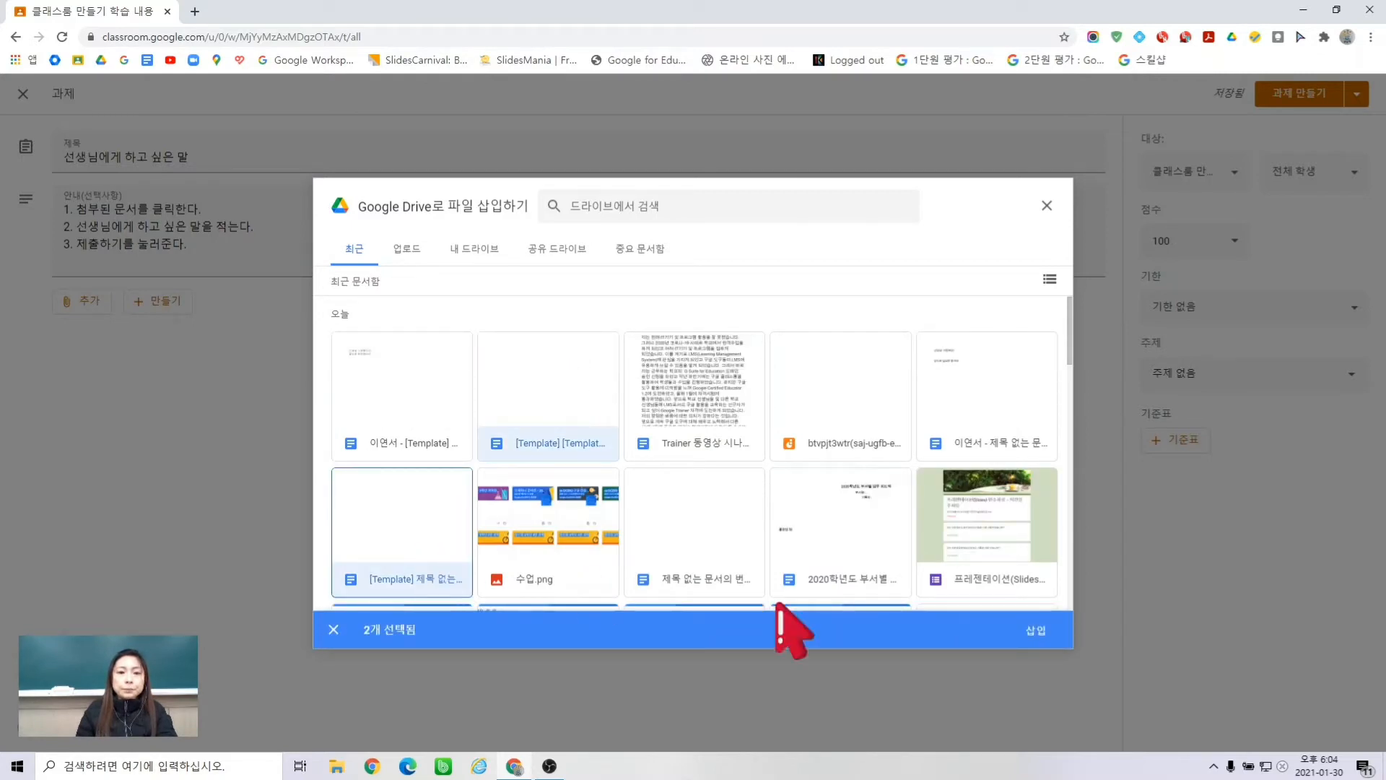
left_click(1032, 629)
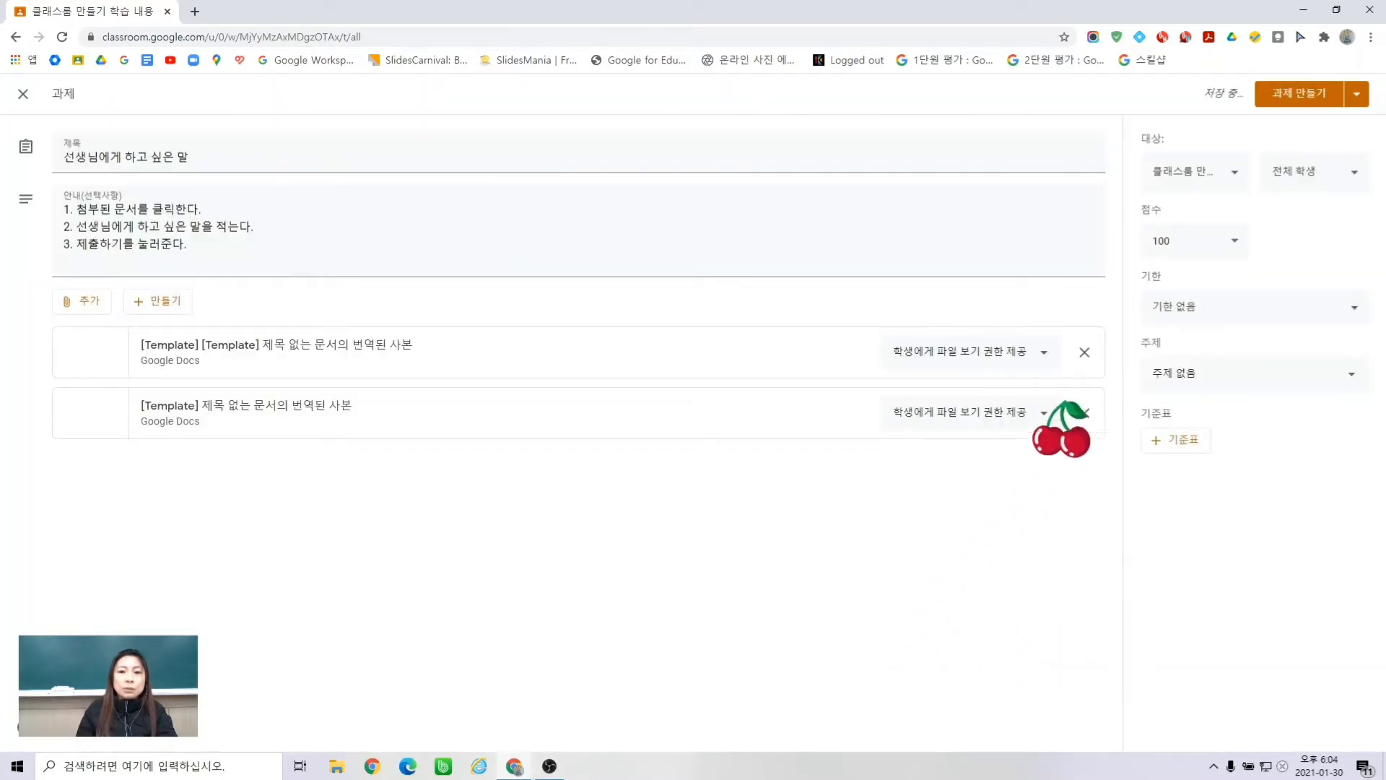
left_click(1084, 351)
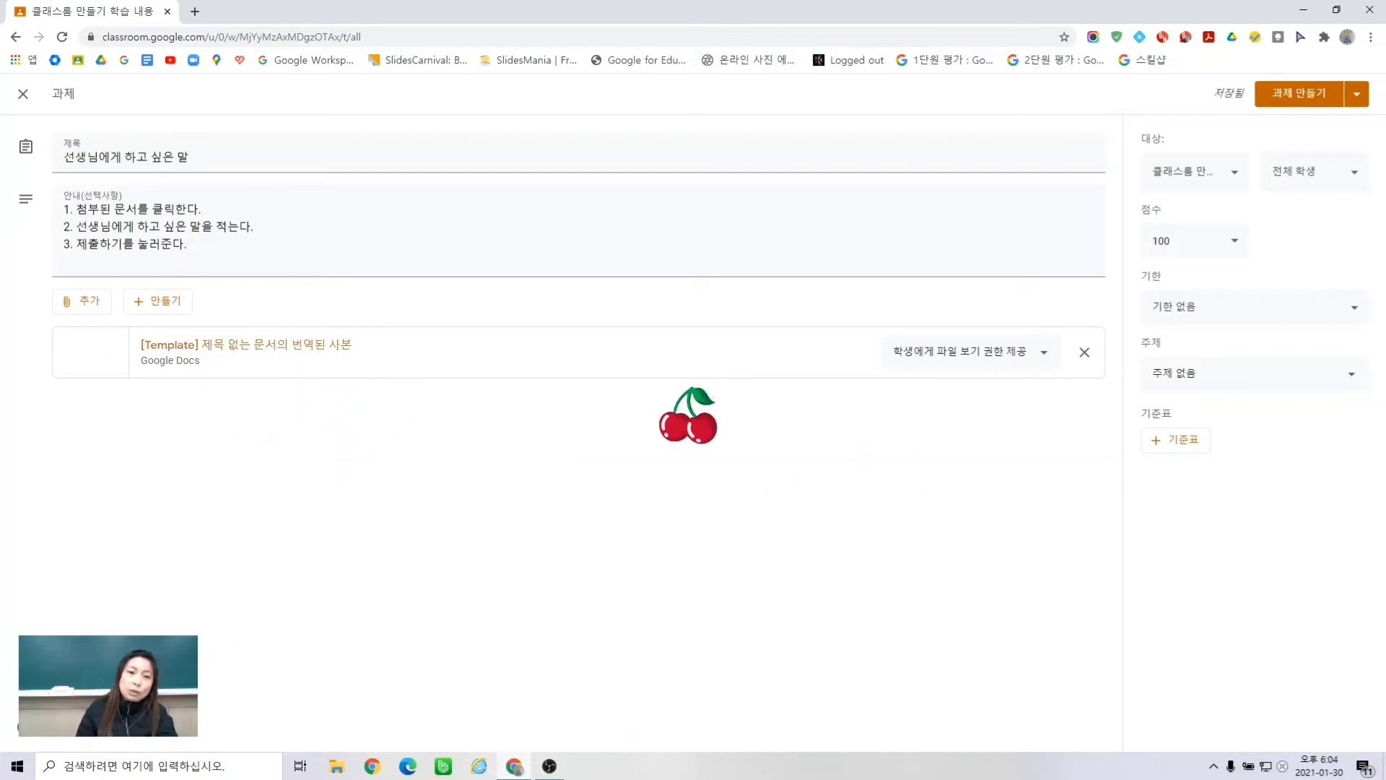
left_click(1044, 353)
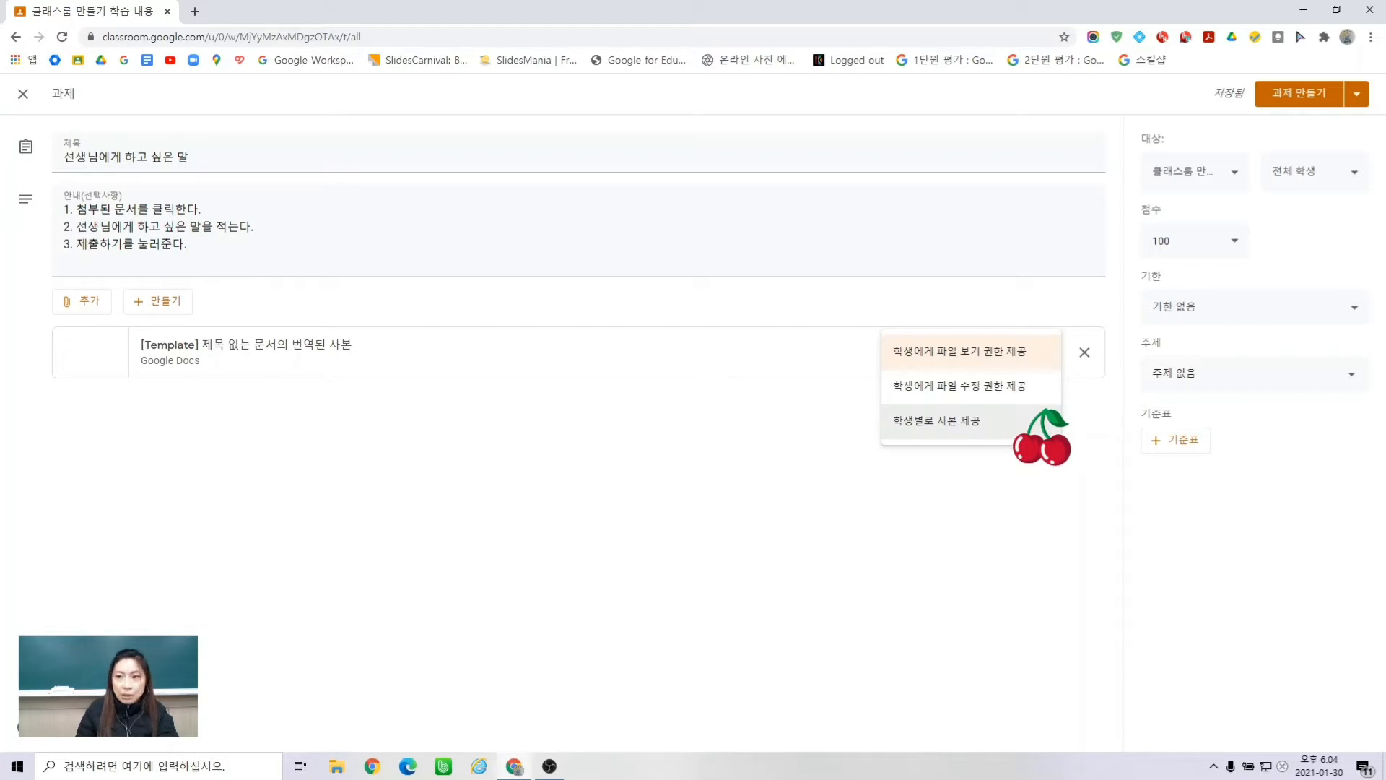
- Set the attachment to 'Make a copy for each student', keeping 100 points, no due date, no topic
left_click(979, 418)
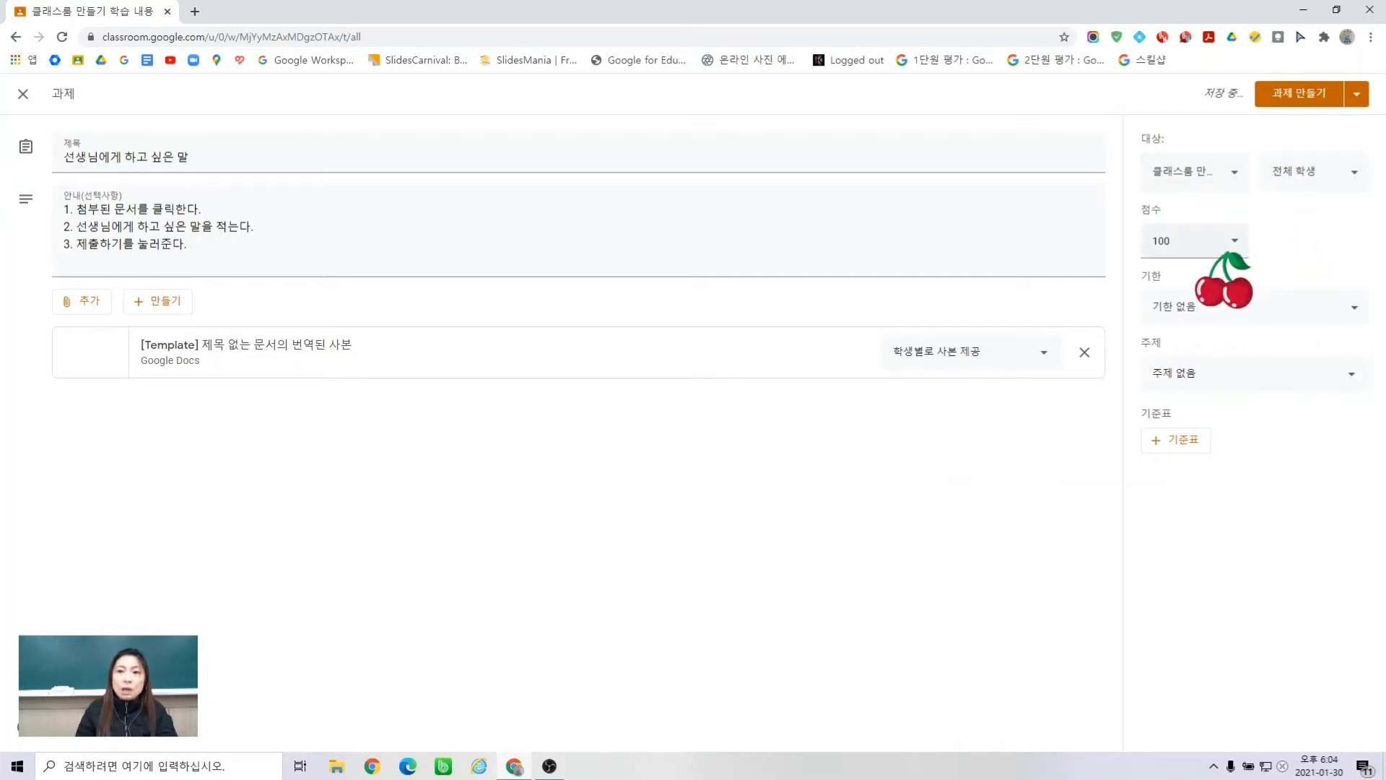
left_click(1223, 241)
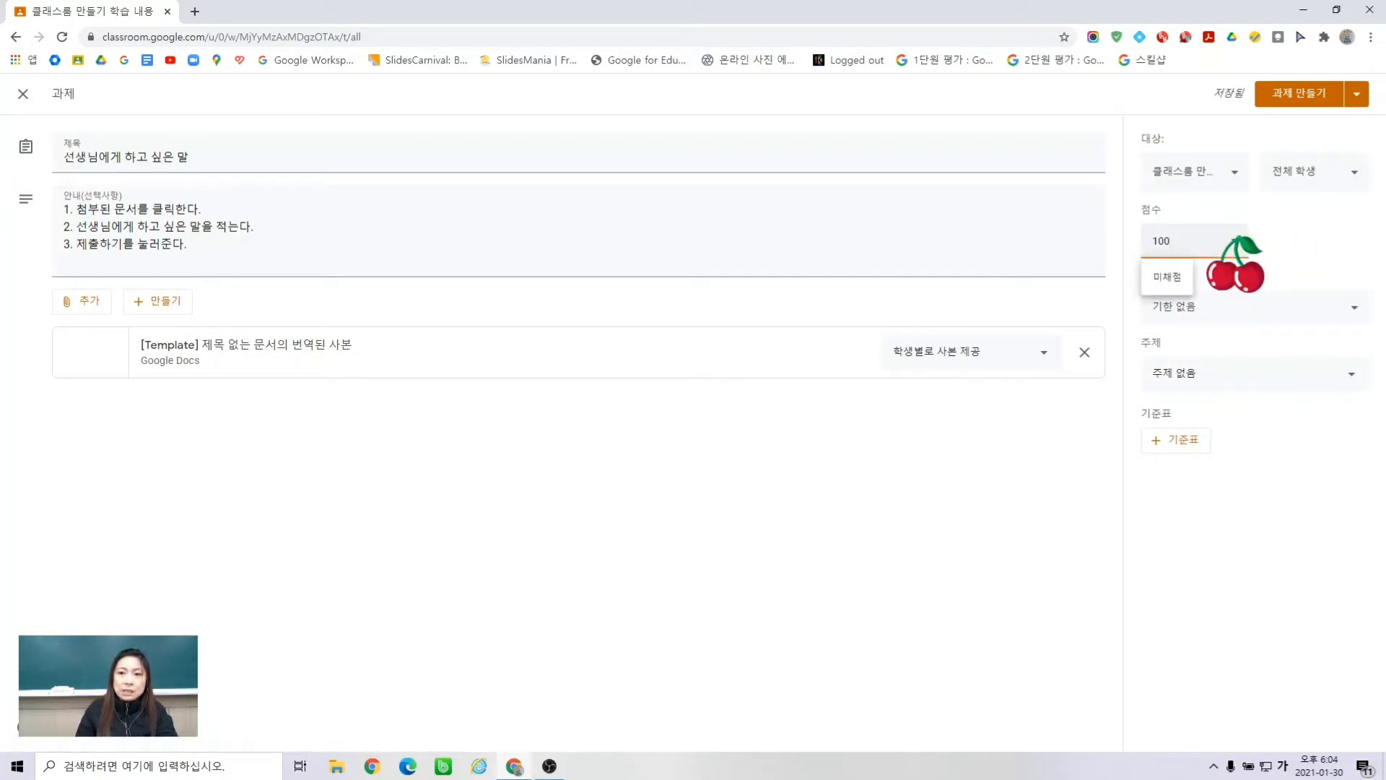
left_click(1339, 307)
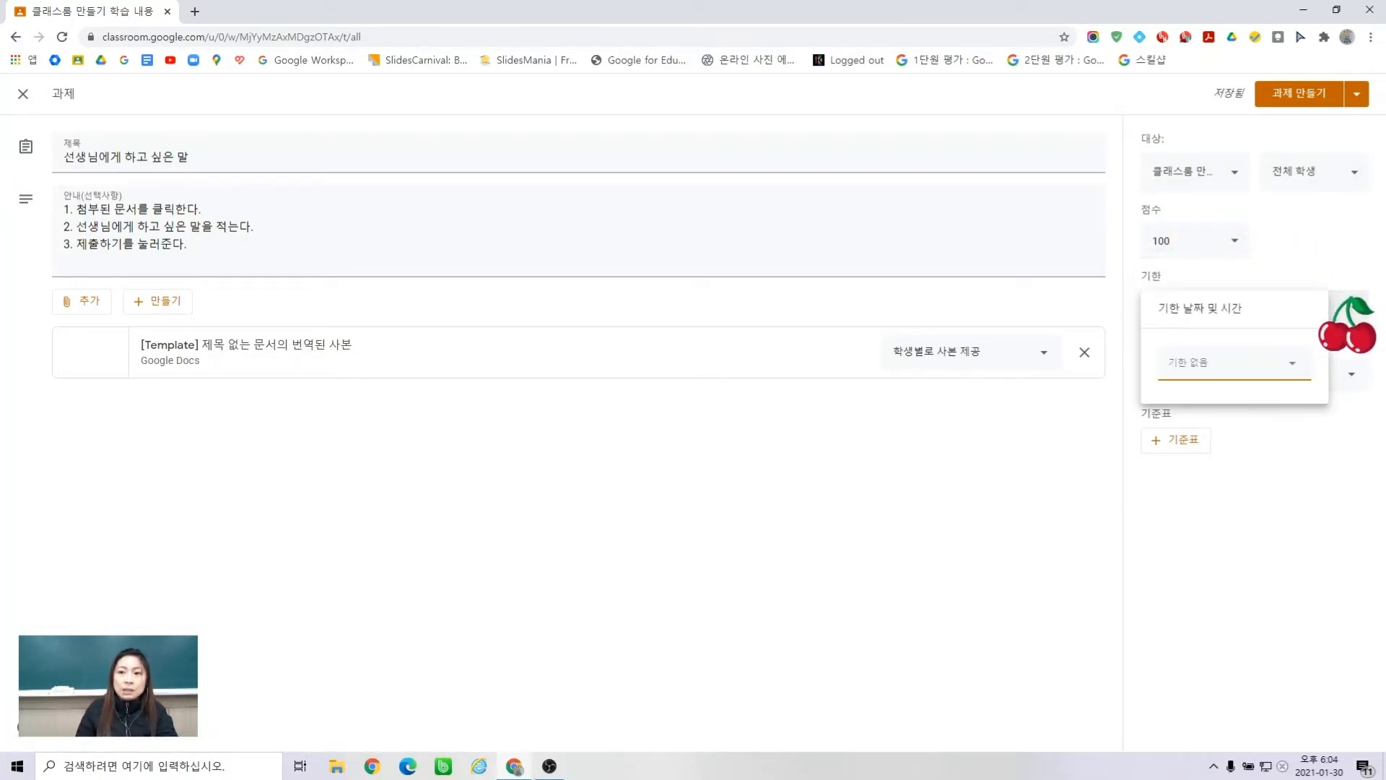
left_click(1354, 301)
left_click(1354, 303)
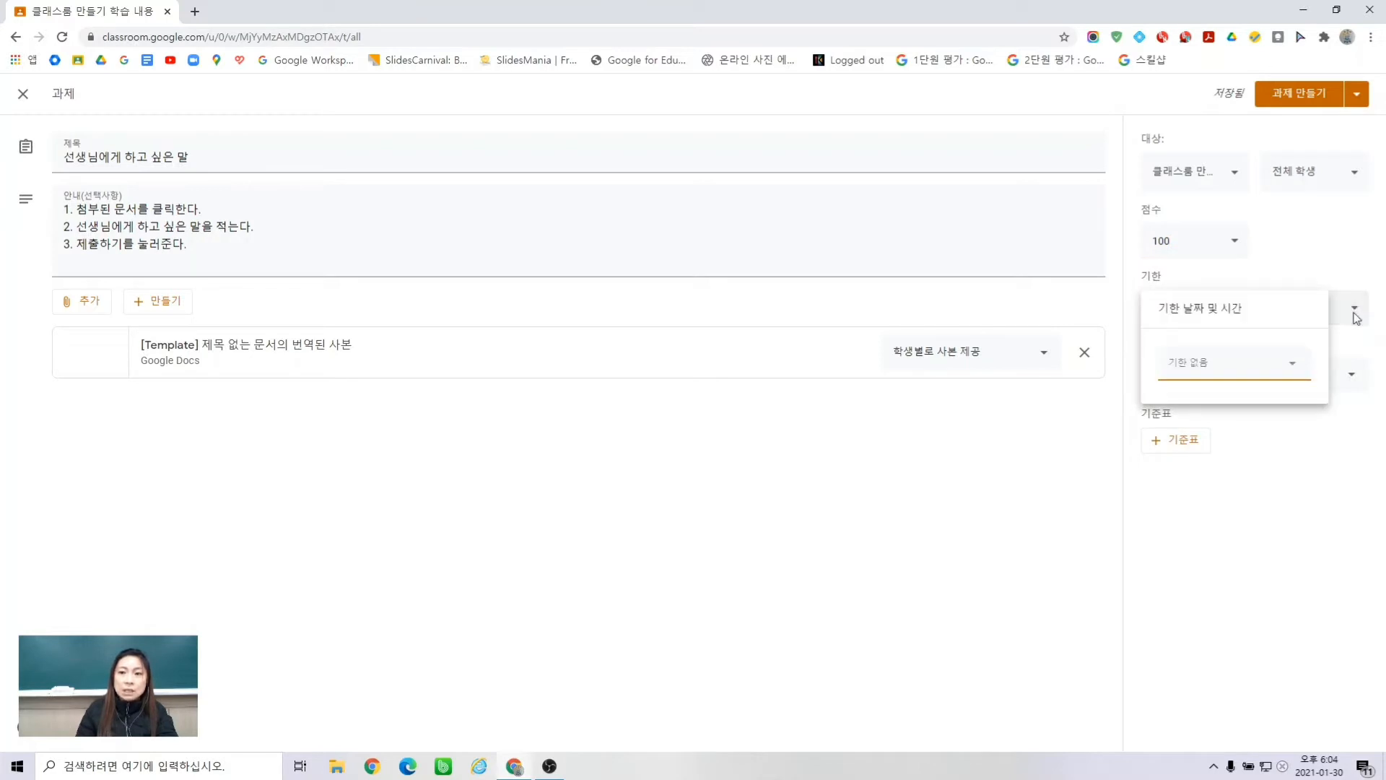
left_click(1356, 373)
left_click(1356, 372)
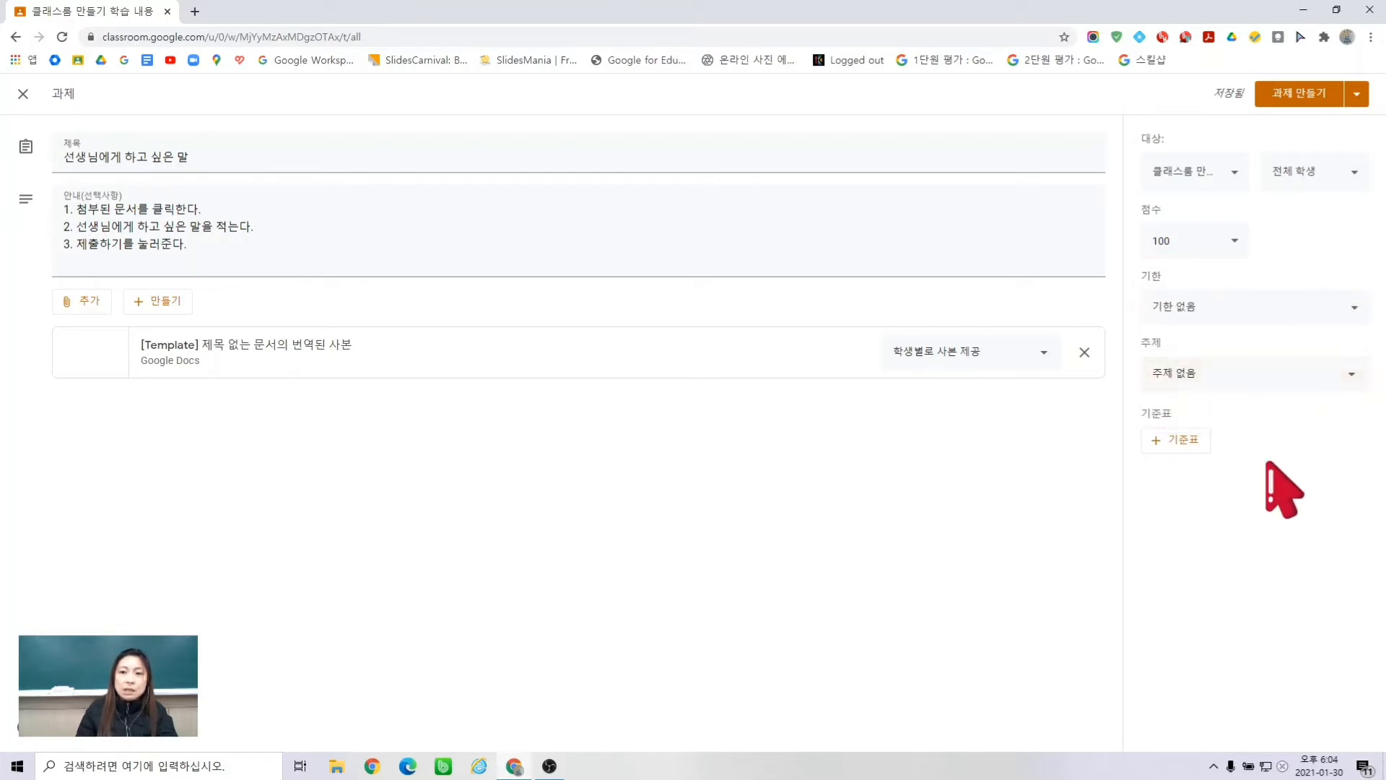
- Leave the assignment without a rubric and show the Assign button's posting options
left_click(1191, 441)
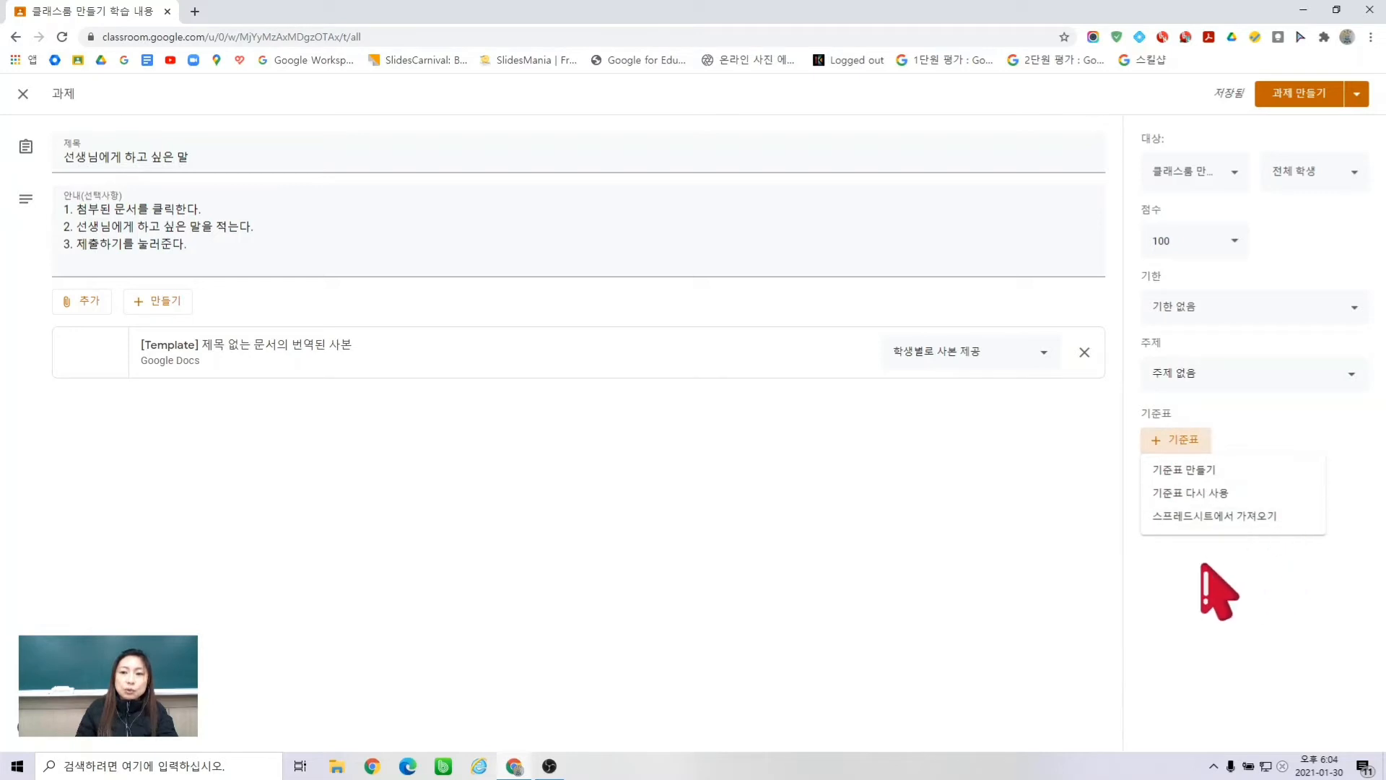
left_click(1236, 626)
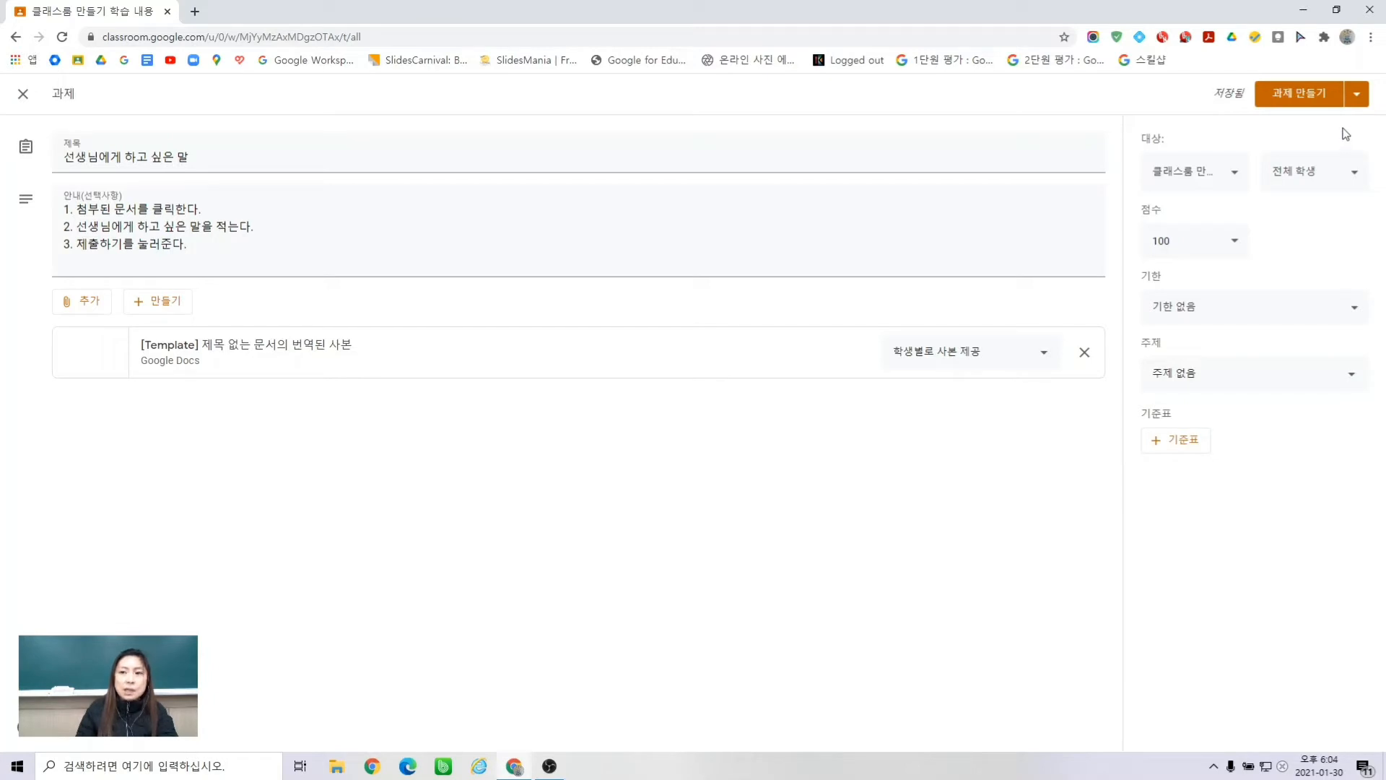
left_click(1356, 94)
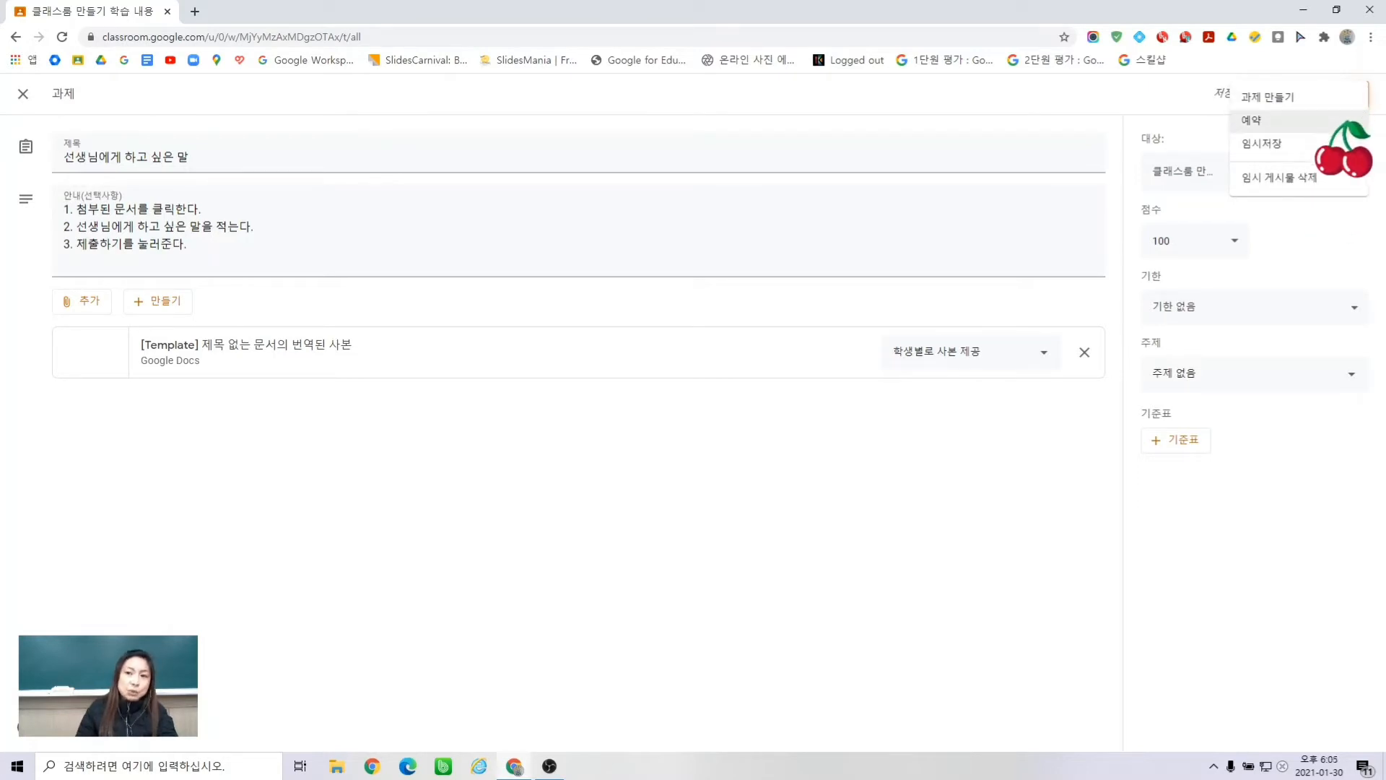
- Cancel the schedule dialog and assign the assignment to the class right away
left_click(1342, 121)
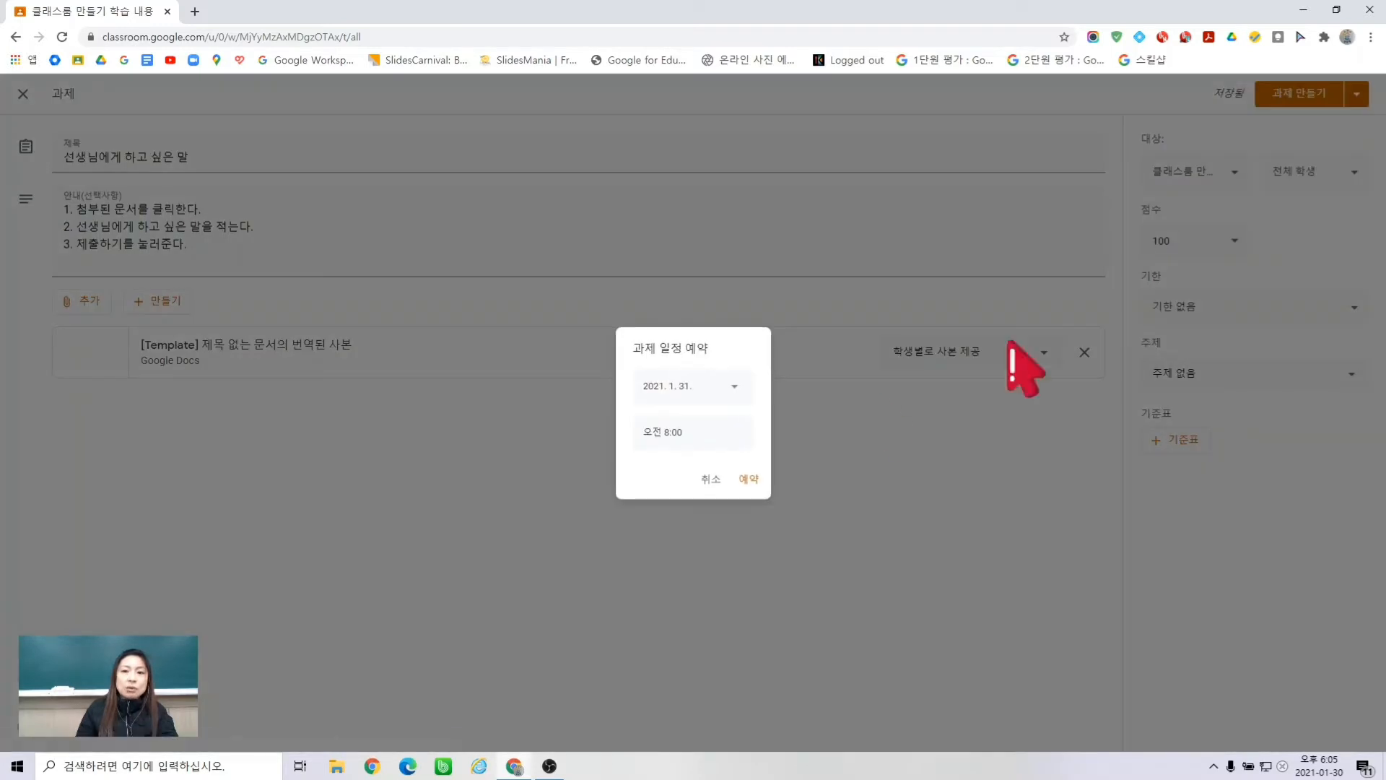
left_click(713, 478)
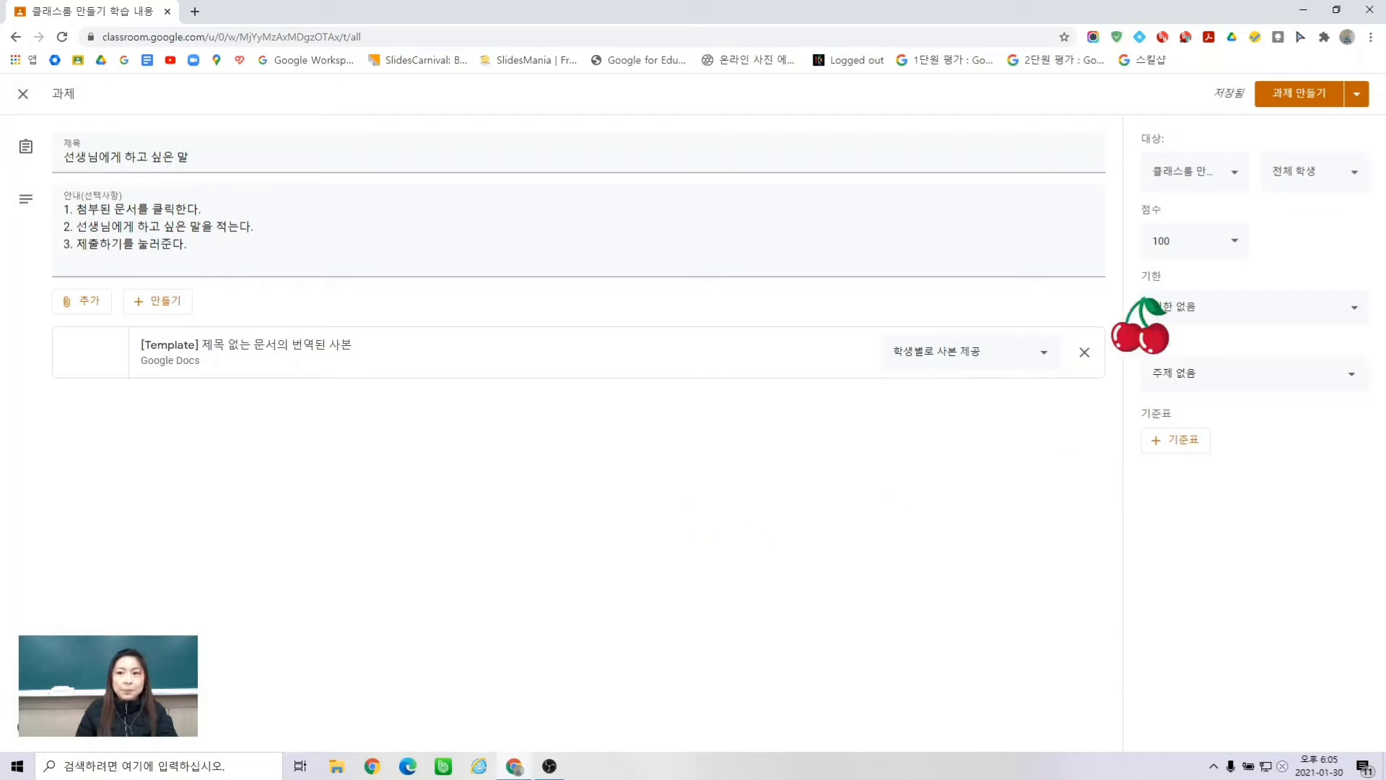
left_click(1292, 95)
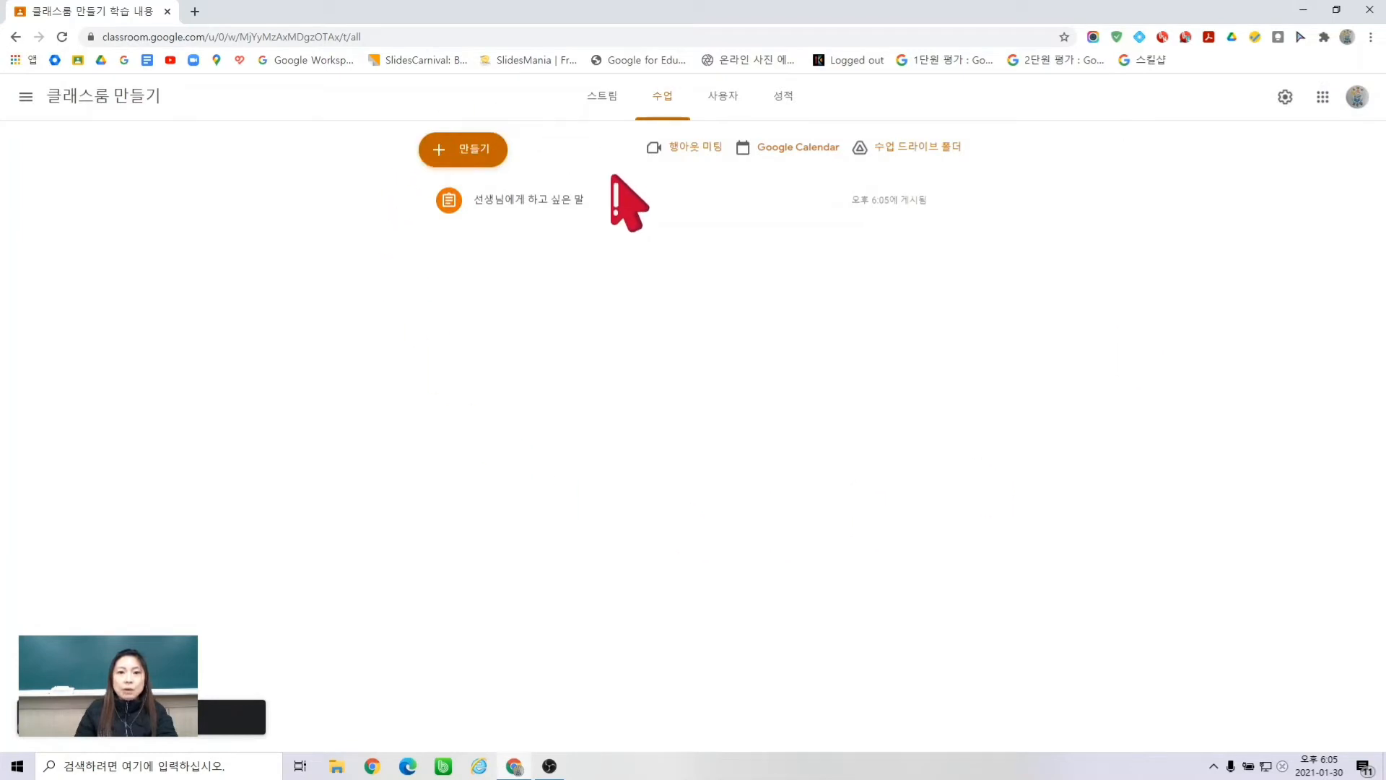
- Minimize the teacher's window and open Google Classroom from the Google apps grid in the other window
left_click(1304, 11)
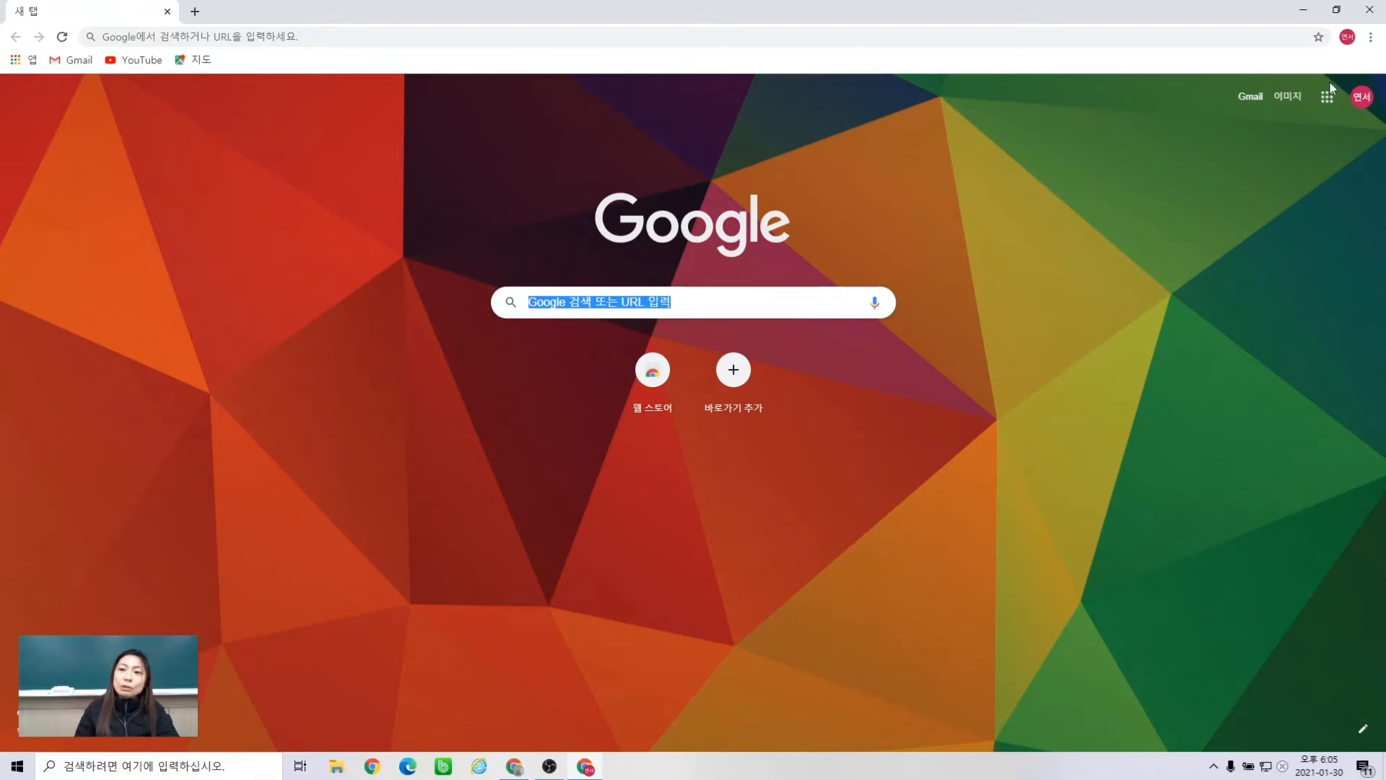
left_click(1326, 105)
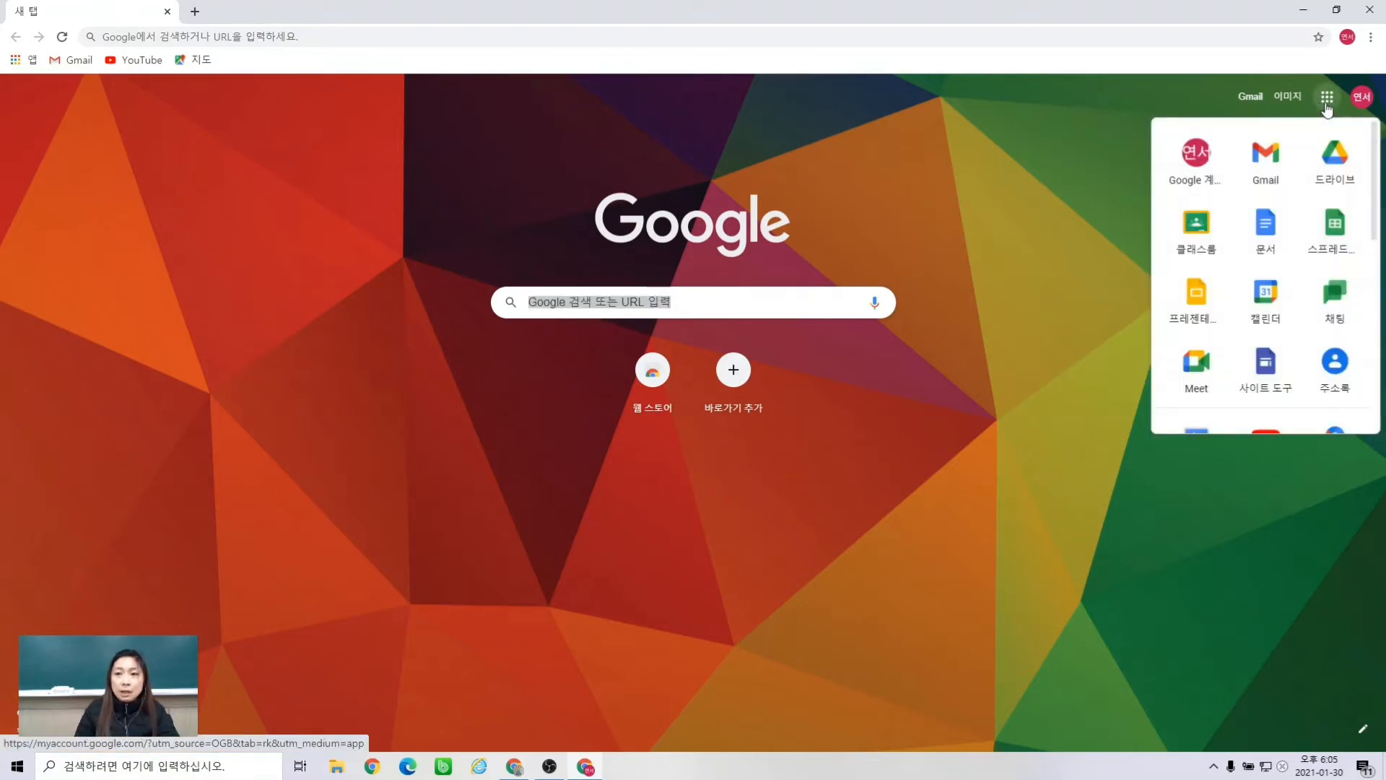
left_click(1199, 237)
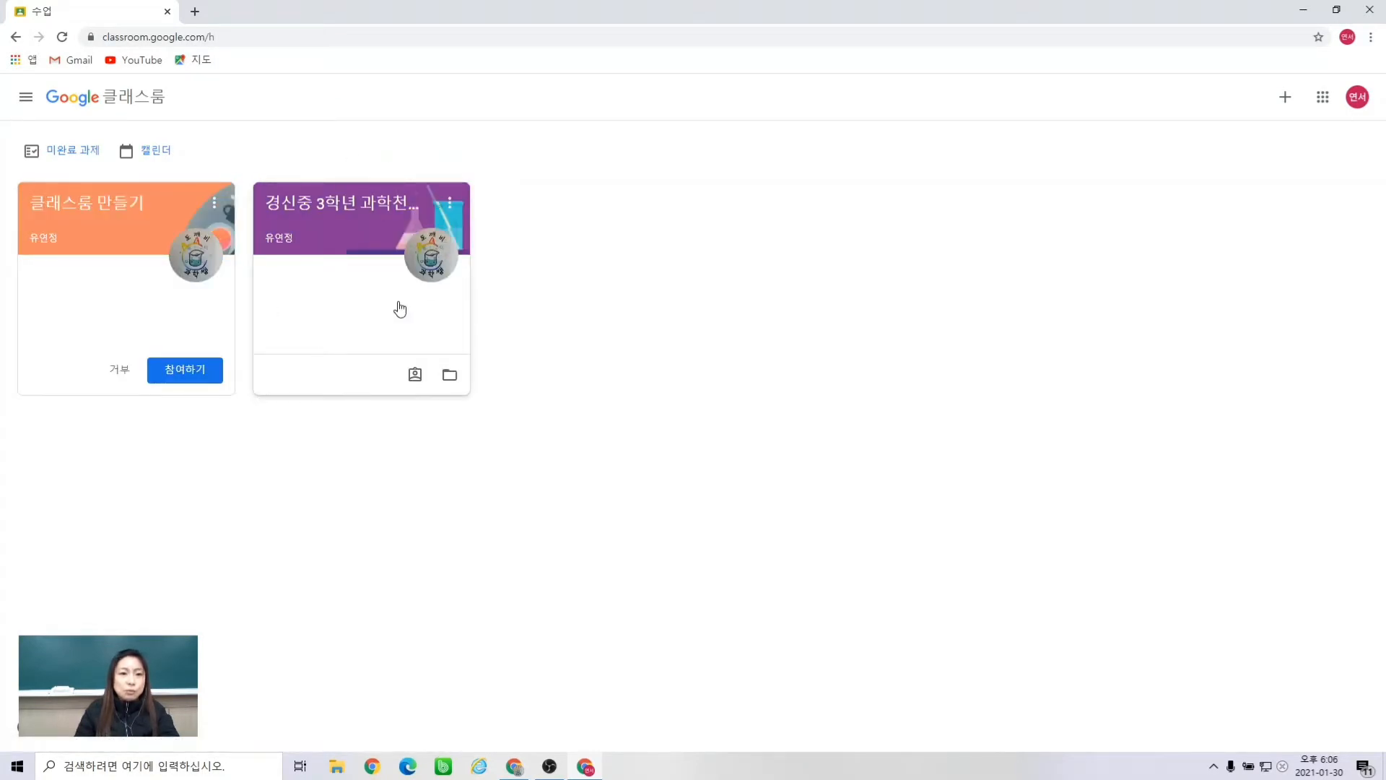
- Join '클래스룸 만들기', open the '선생님에게 하고 싶은 말' assignment, and open its attached Docs copy
left_click(185, 370)
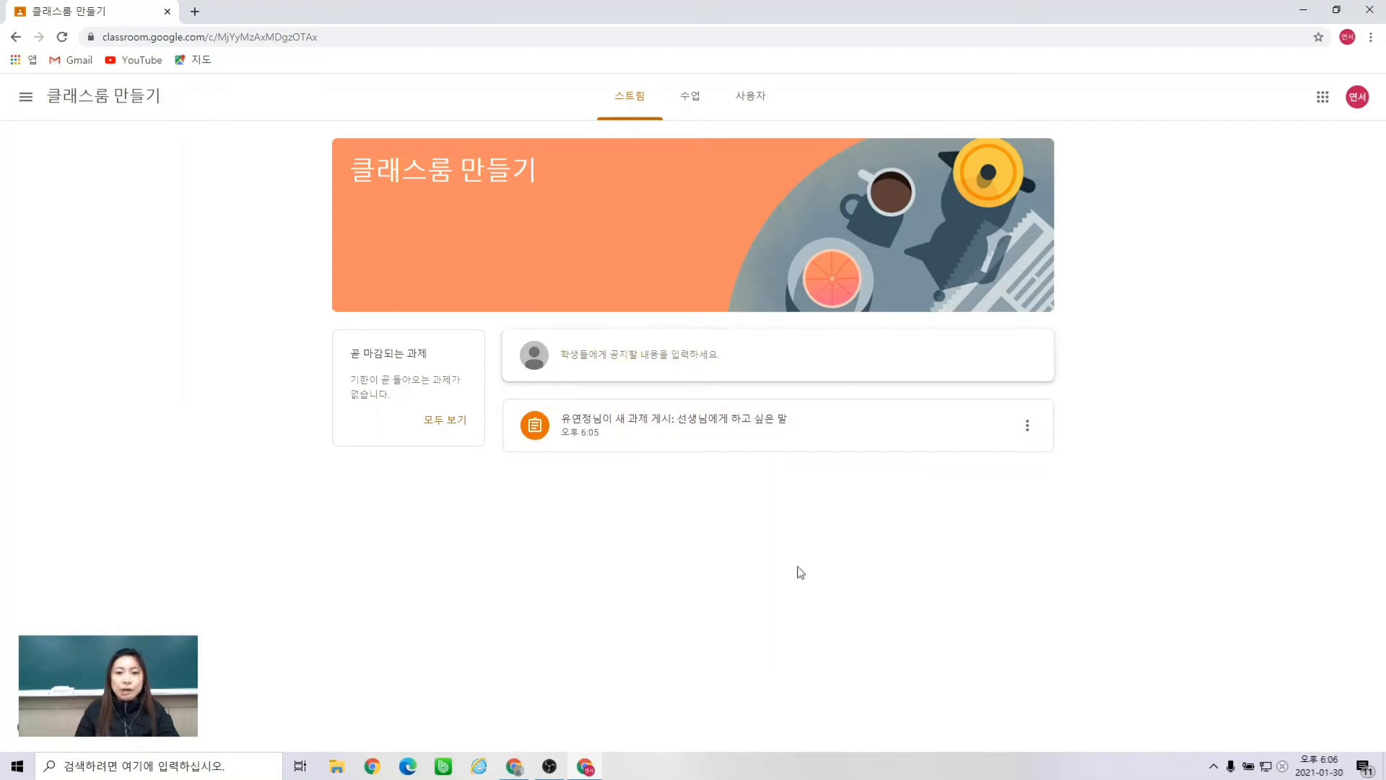
left_click(666, 422)
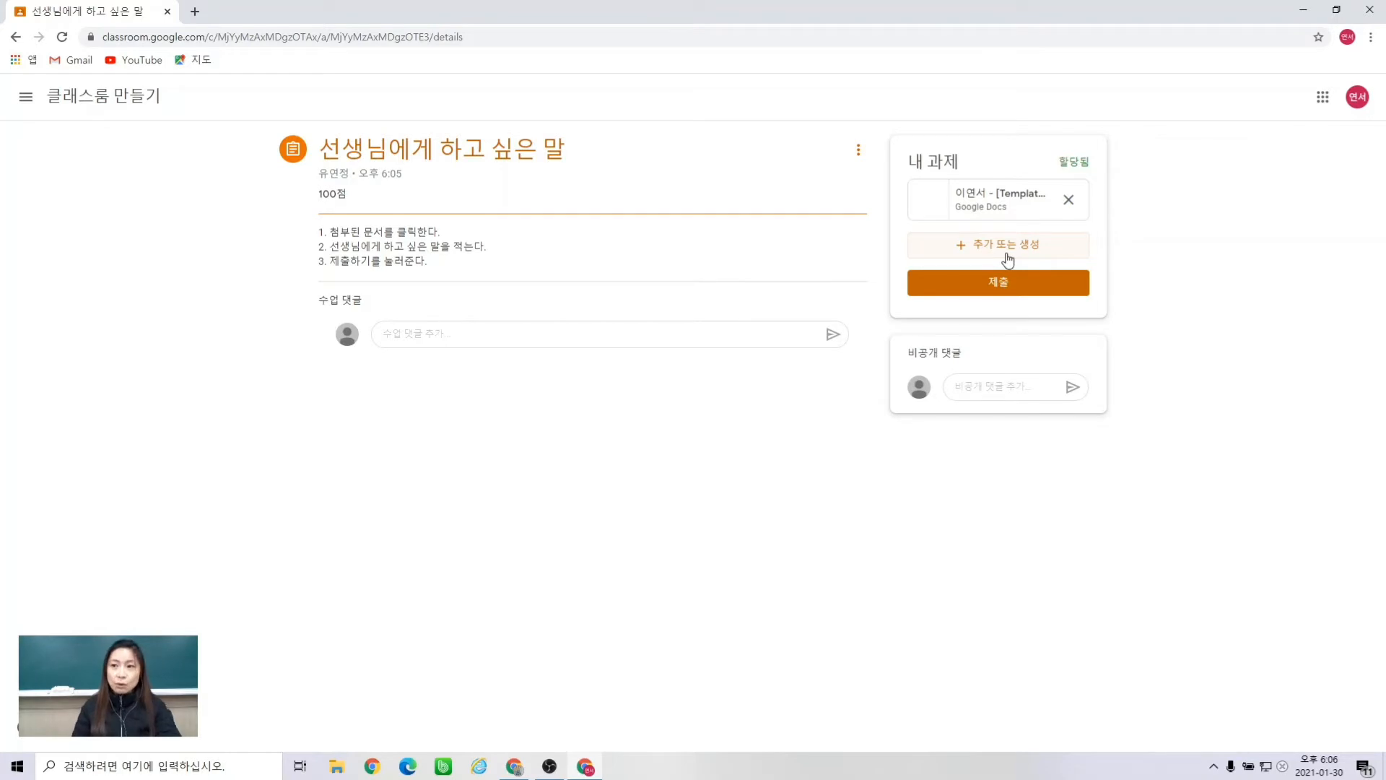
left_click(994, 201)
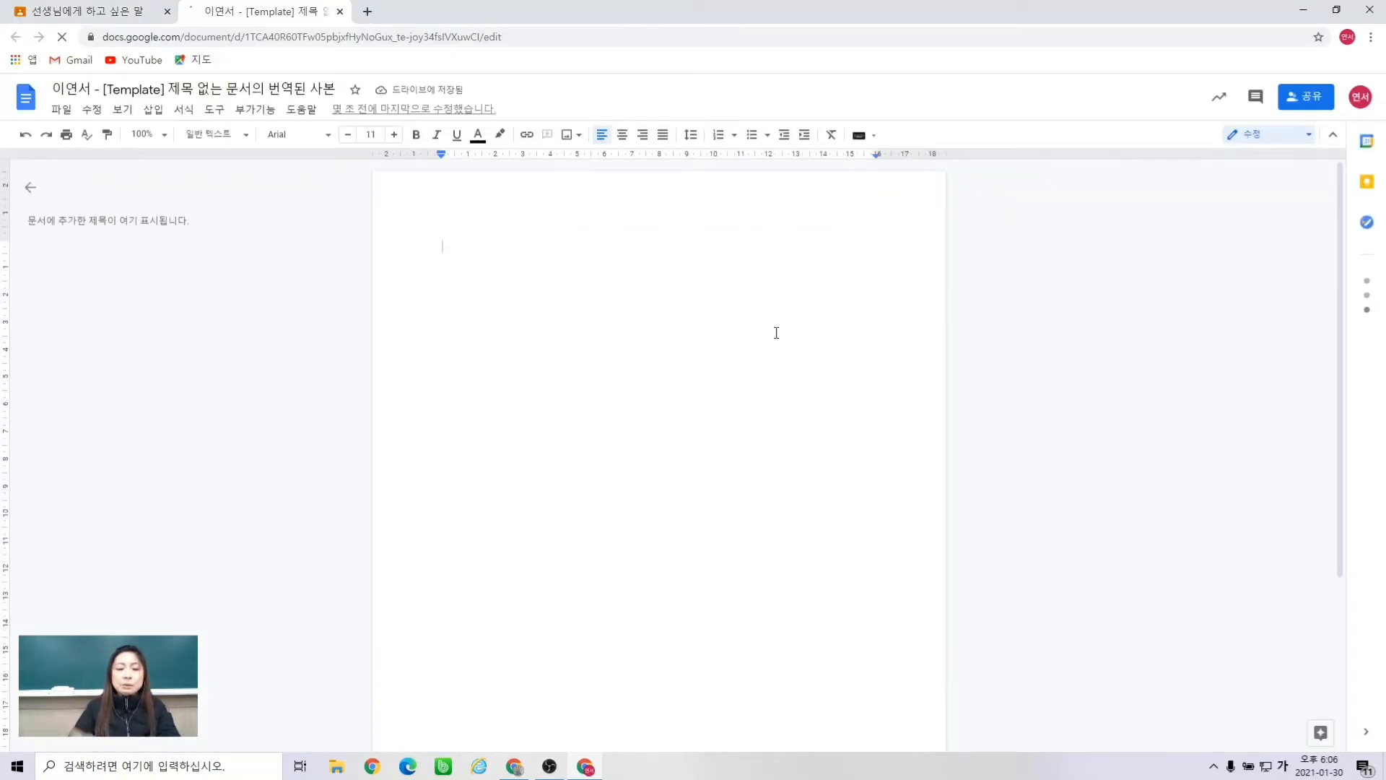
- Write 선생님 사랑해요 in the document, turn it in, and return to the teacher's window
type("선생님")
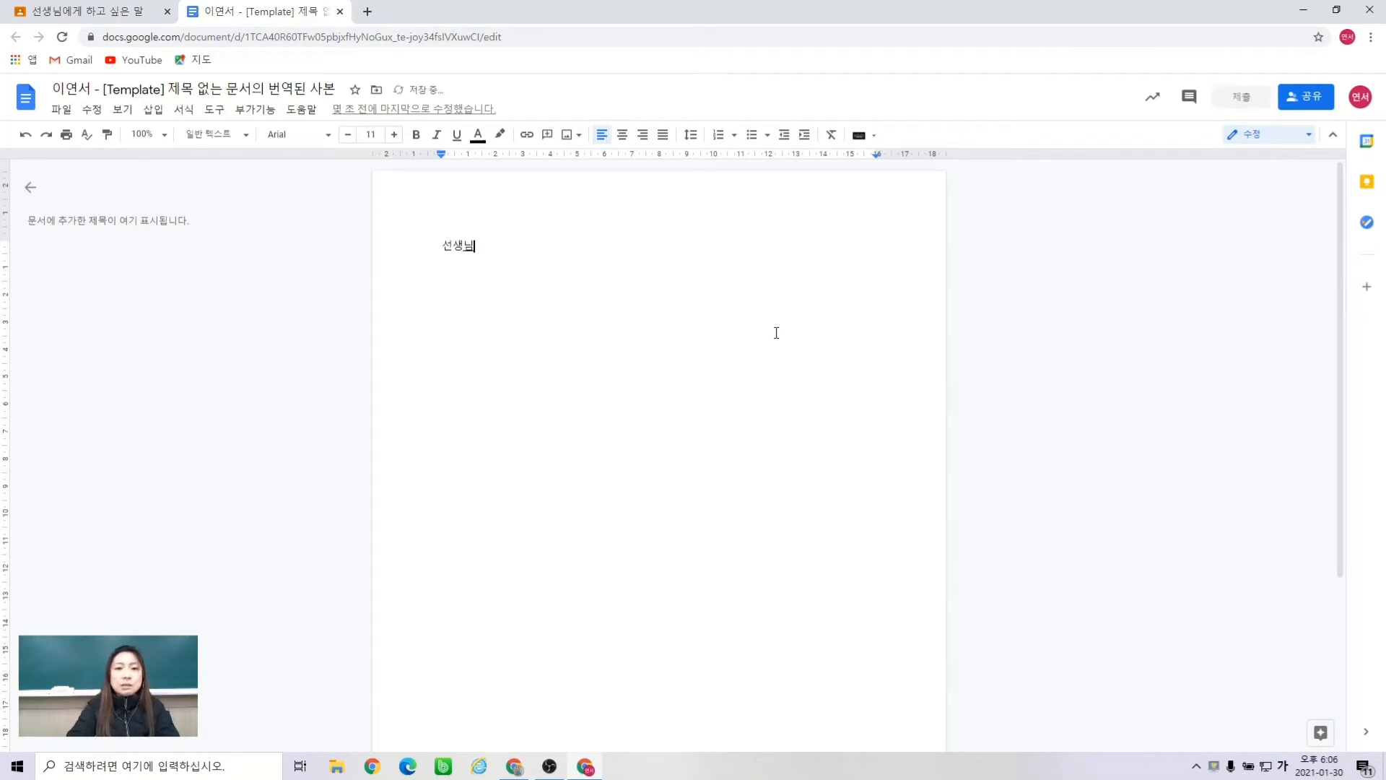
type(" 사랑해요")
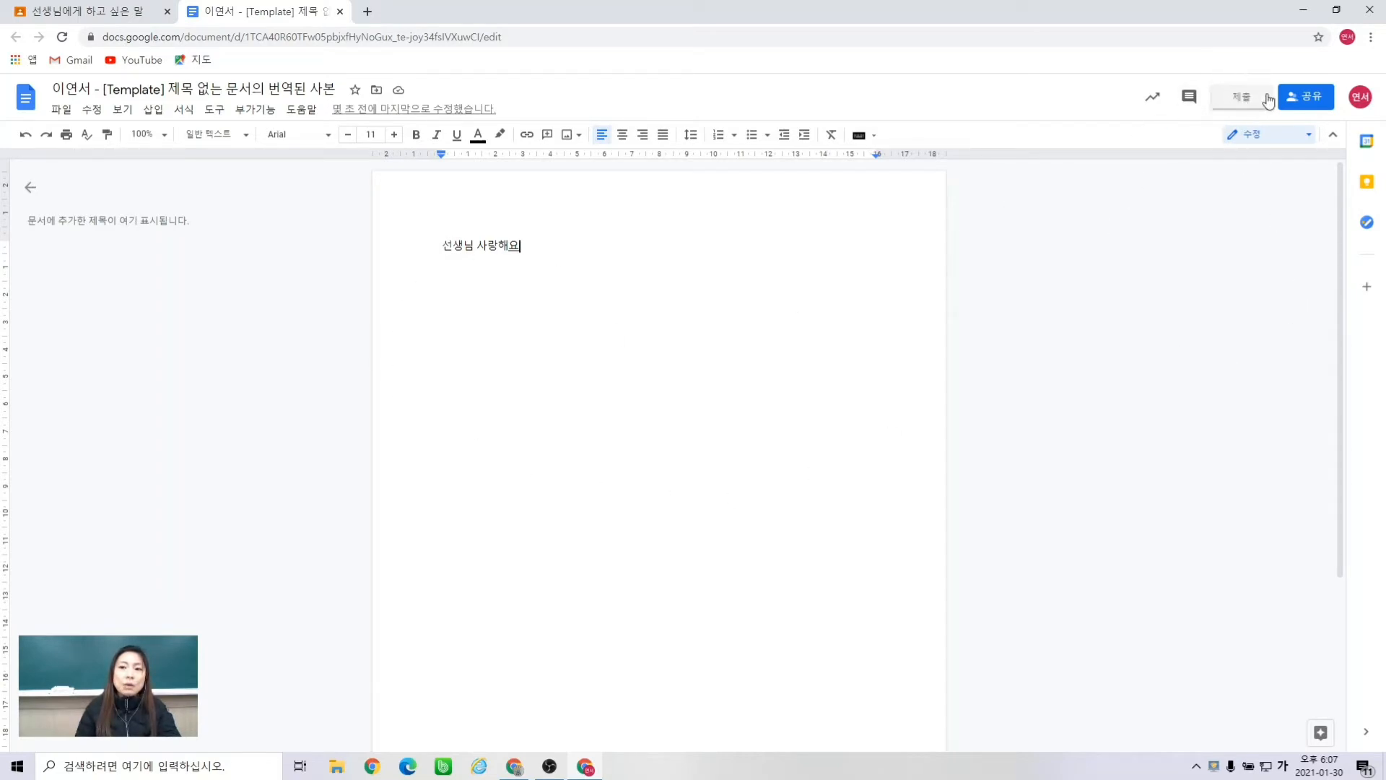
left_click(1238, 101)
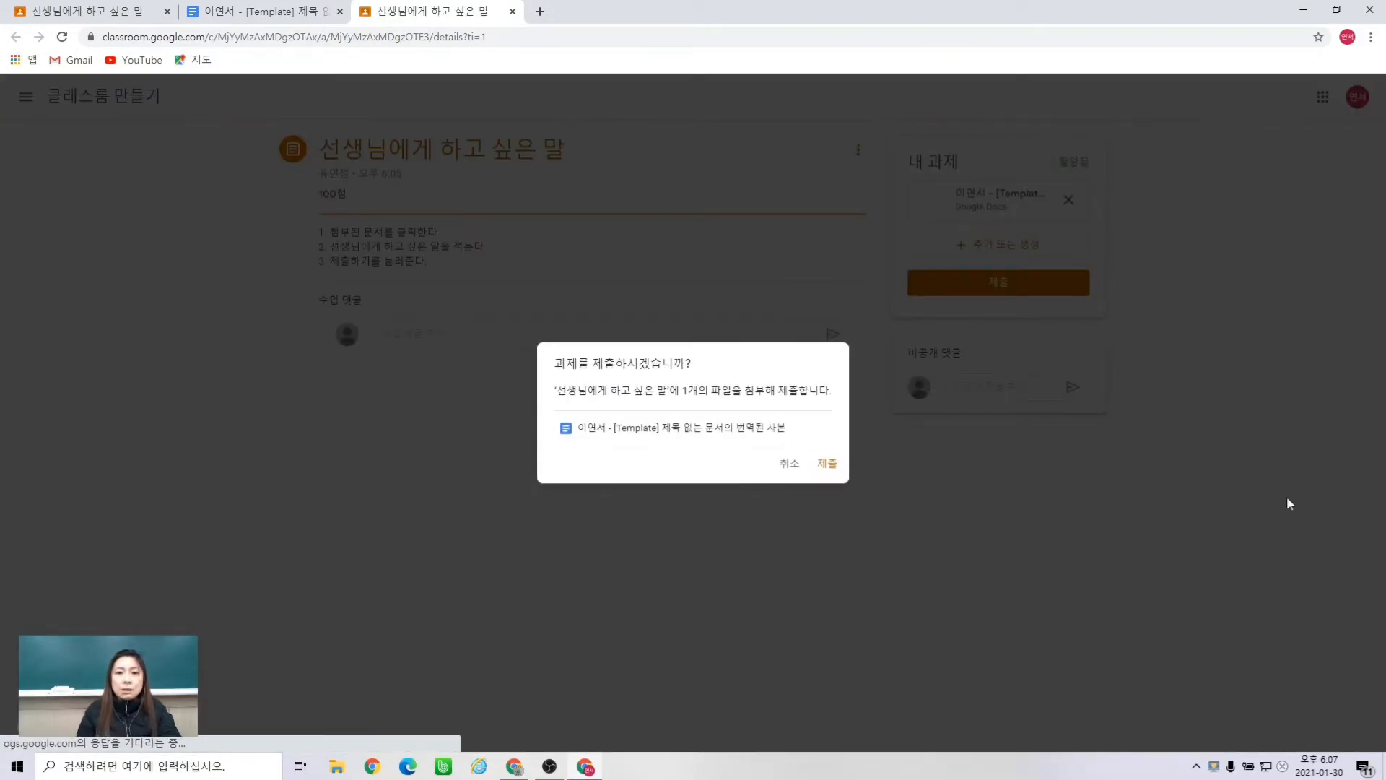
left_click(824, 464)
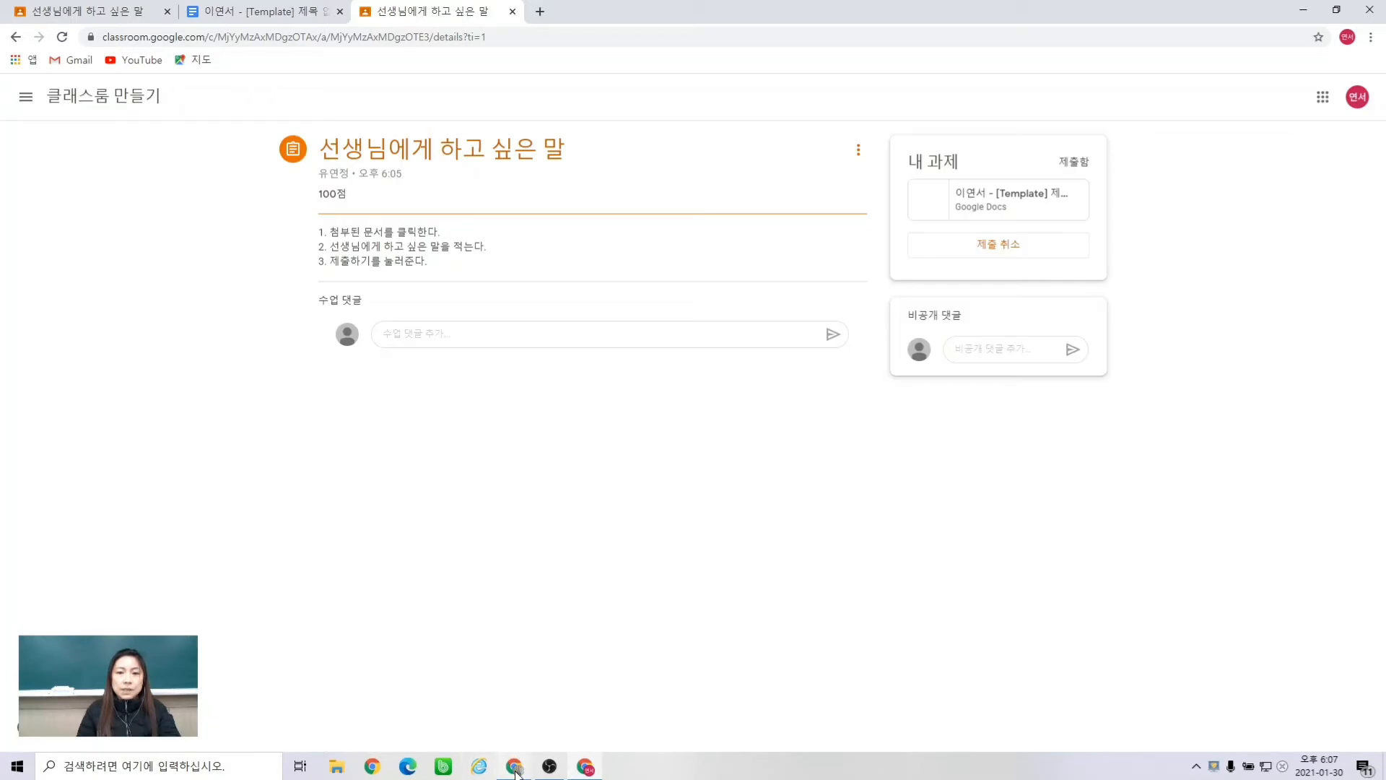
mouse_move(516, 772)
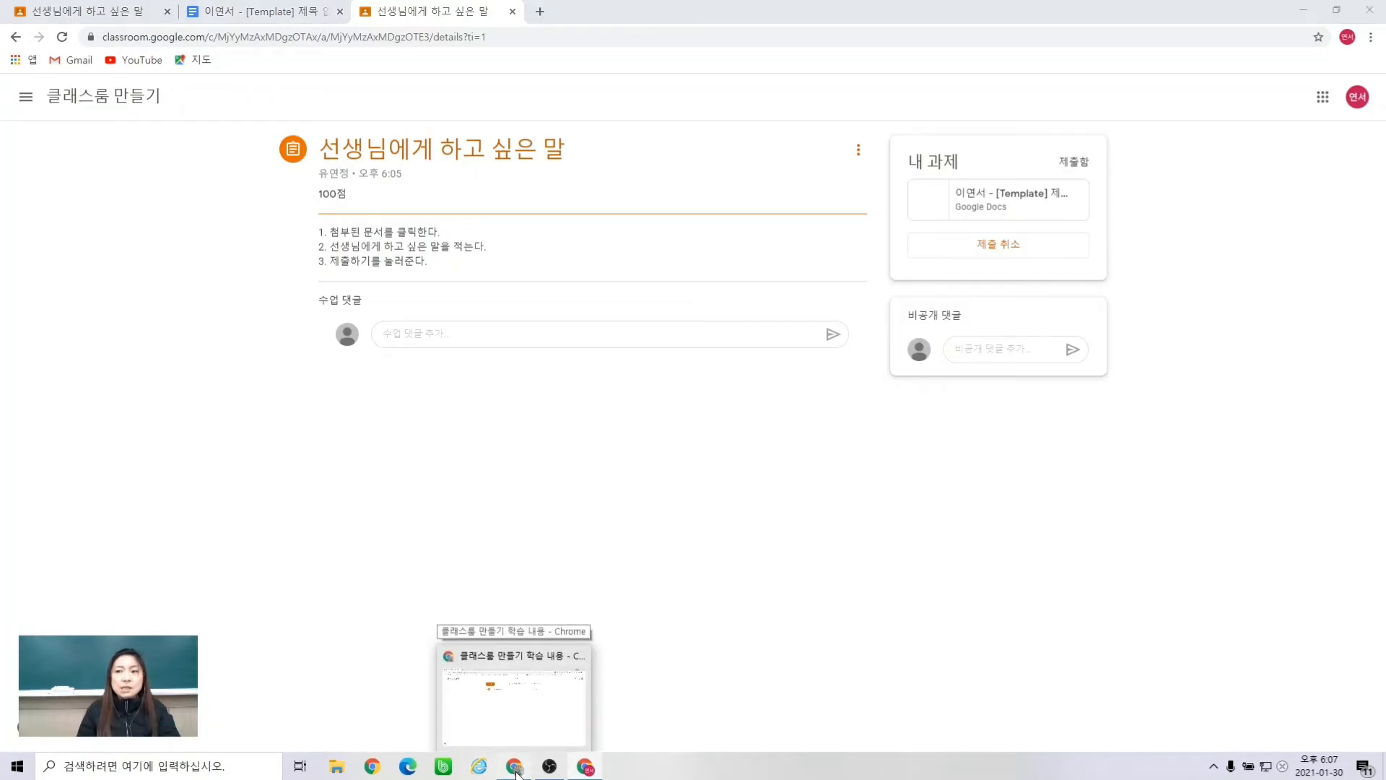
left_click(516, 773)
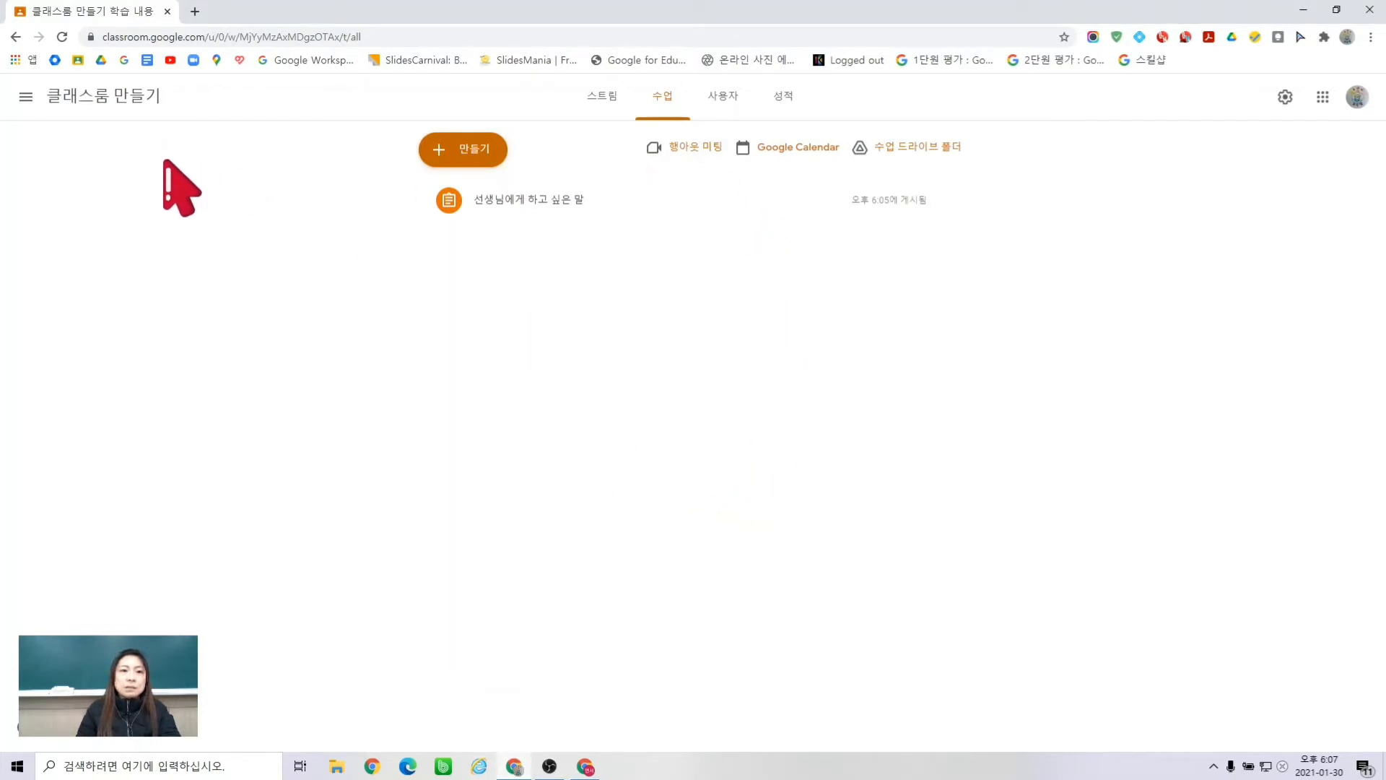
- From the class stream, open the student's 선생님에게 하고 싶은 말 submission for grading
left_click(115, 98)
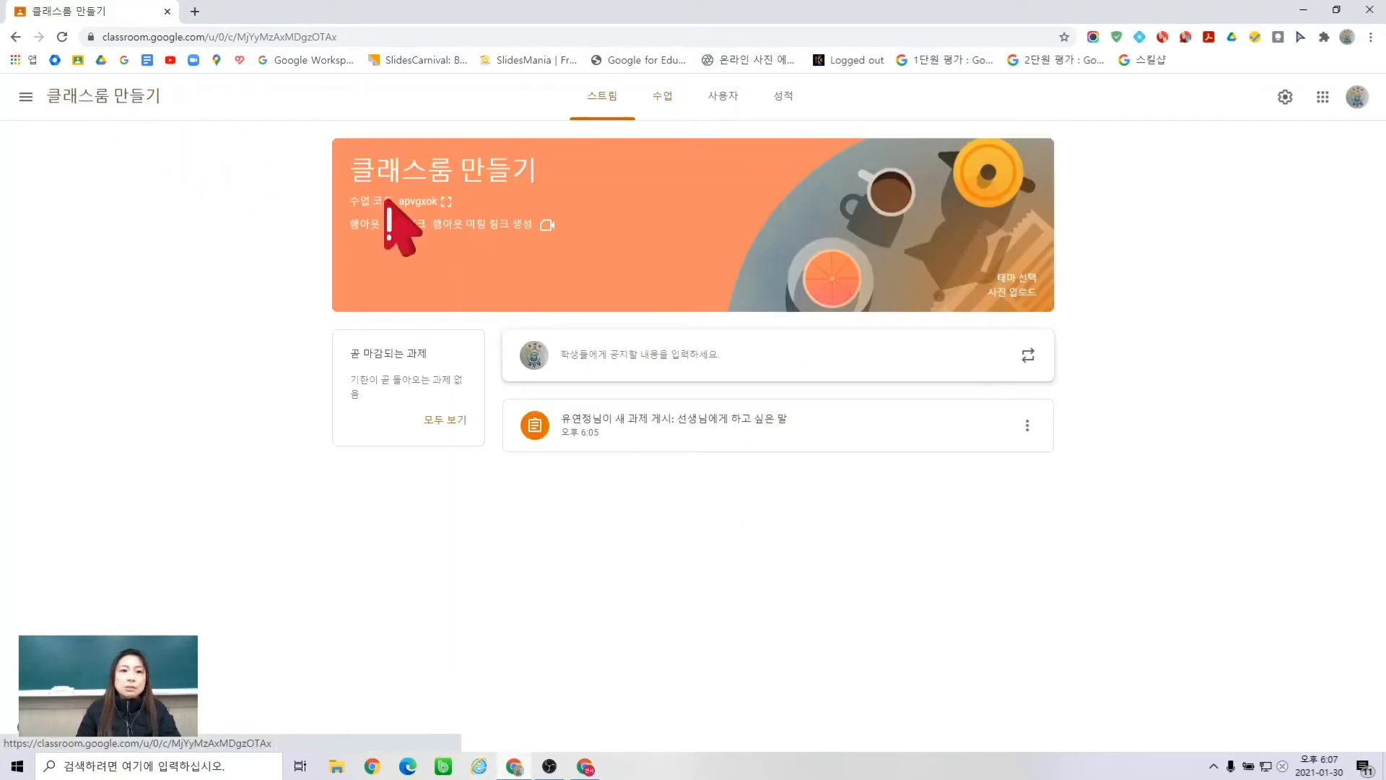
left_click(679, 430)
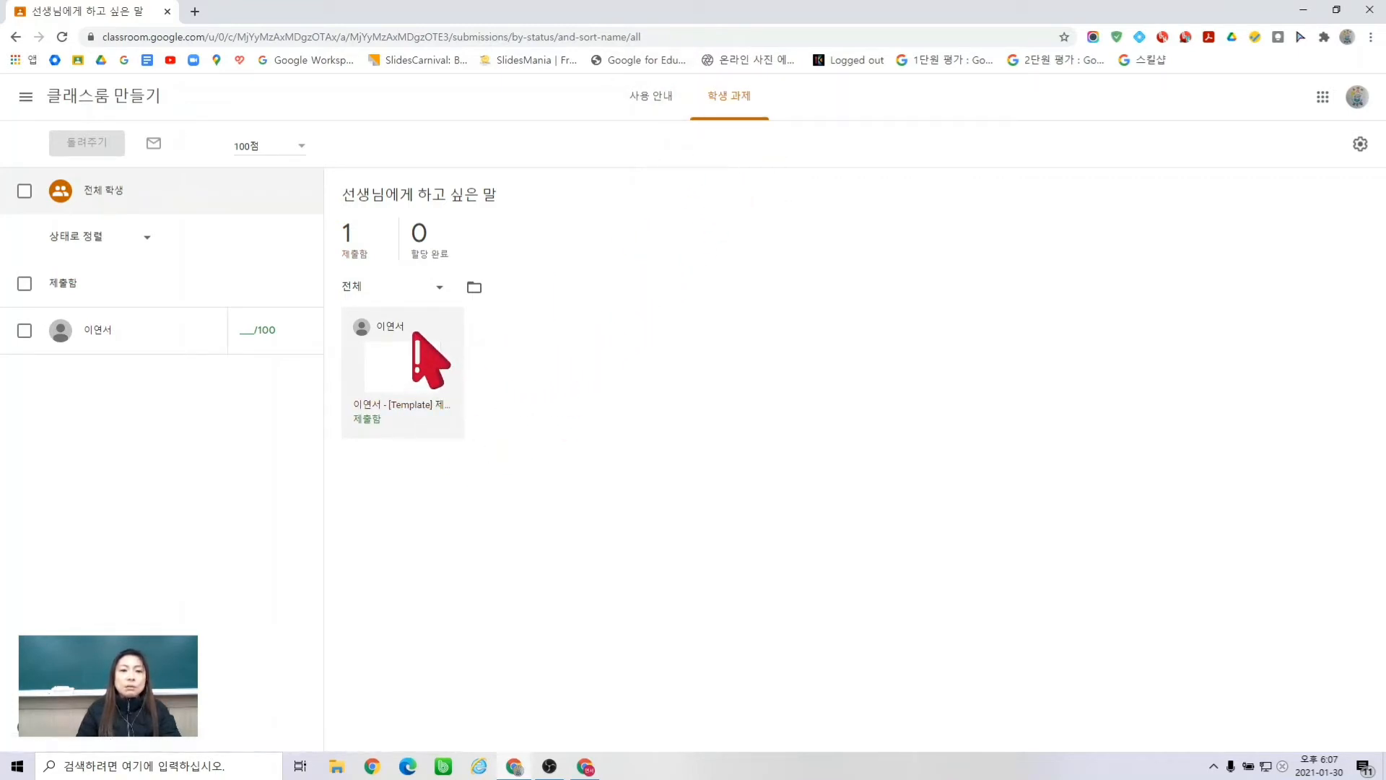
left_click(406, 356)
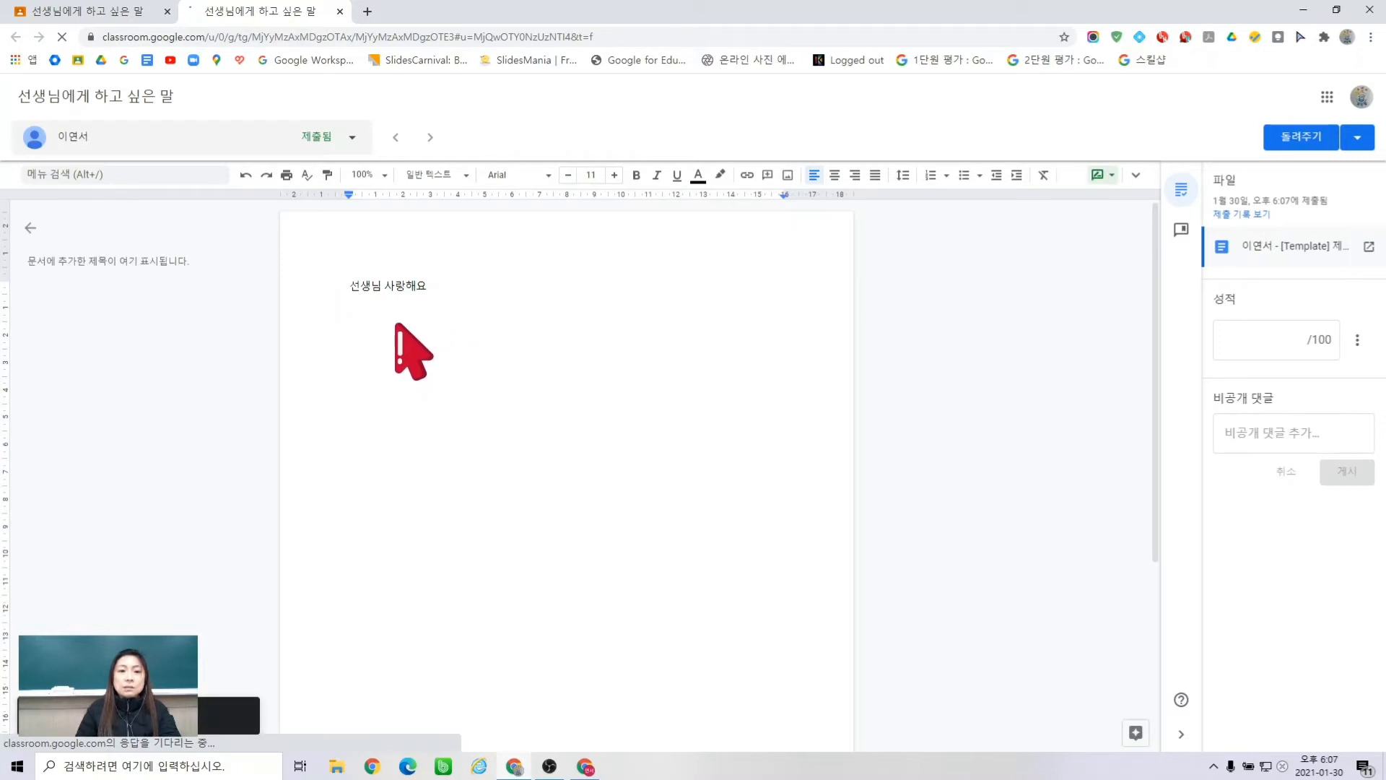
- Give the submission a grade of 80 out of 100
left_click(1273, 348)
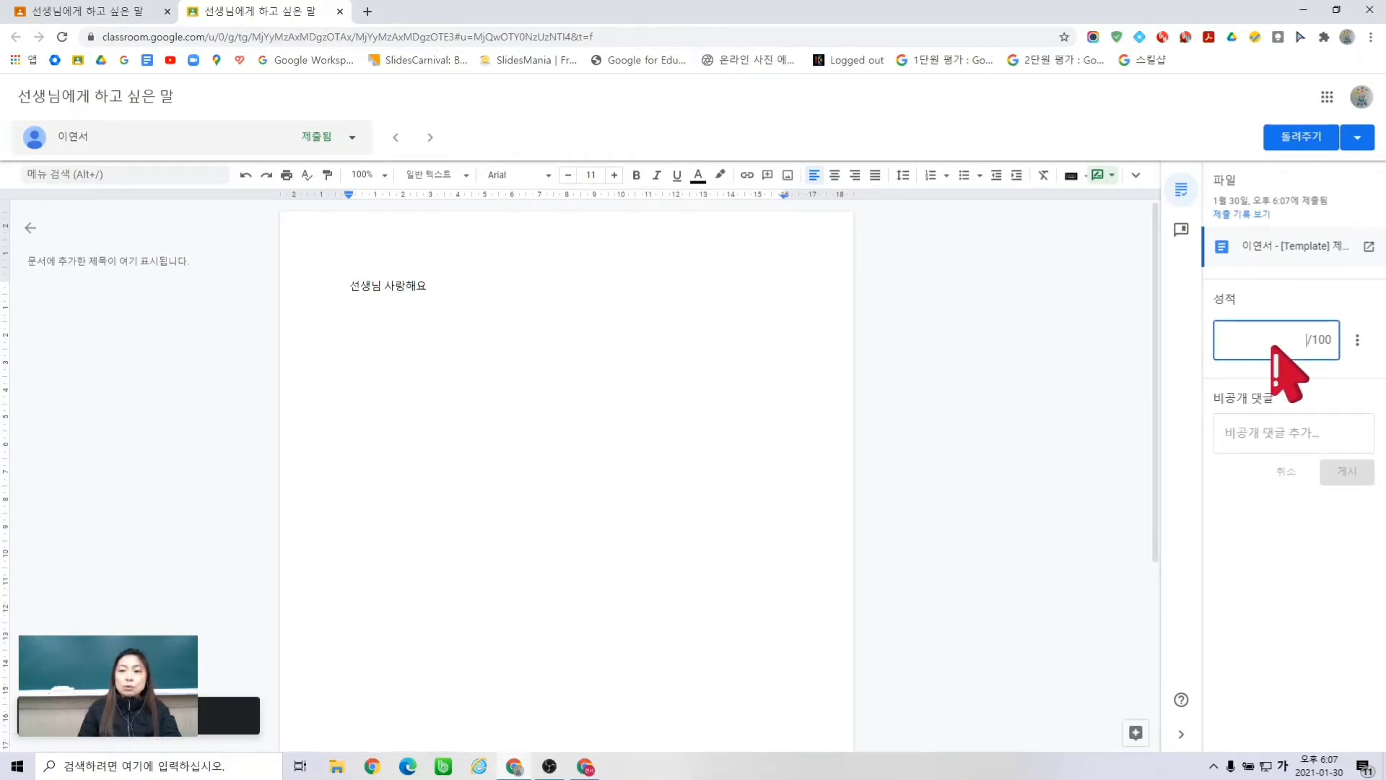
type("100")
key("BackSpace")
key("BackSpace")
key("BackSpace")
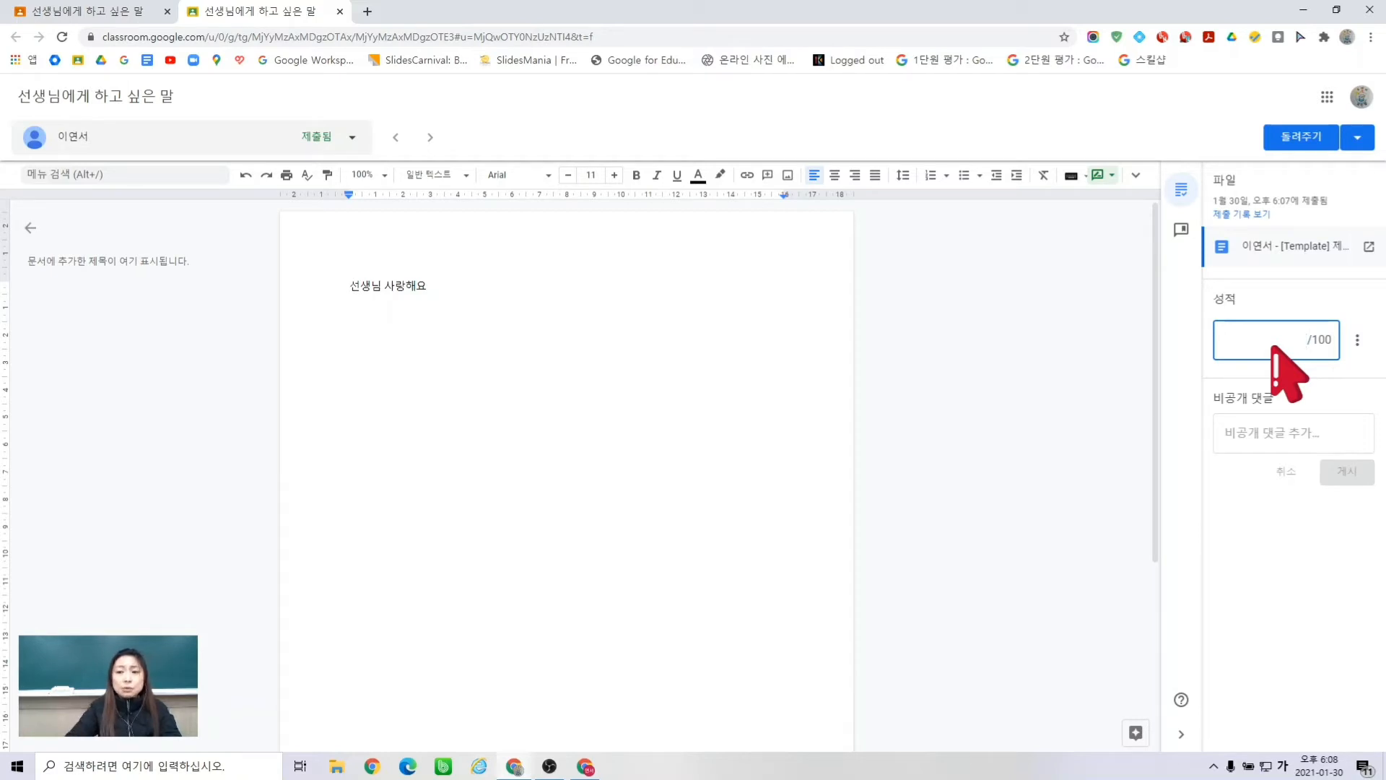
type("80")
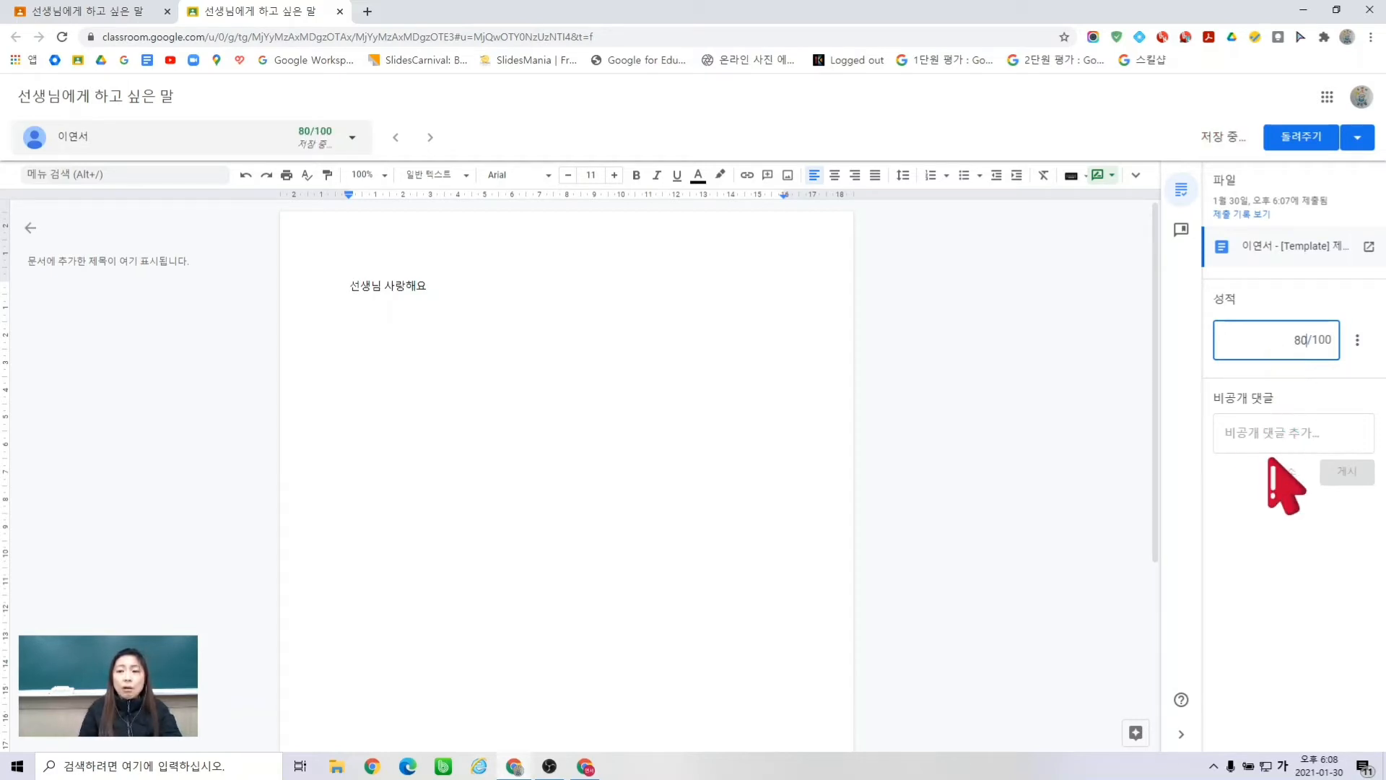
- Post the private comment '고쳐주세요. 수정해주세요' and bring up the return confirmation
left_click(1269, 436)
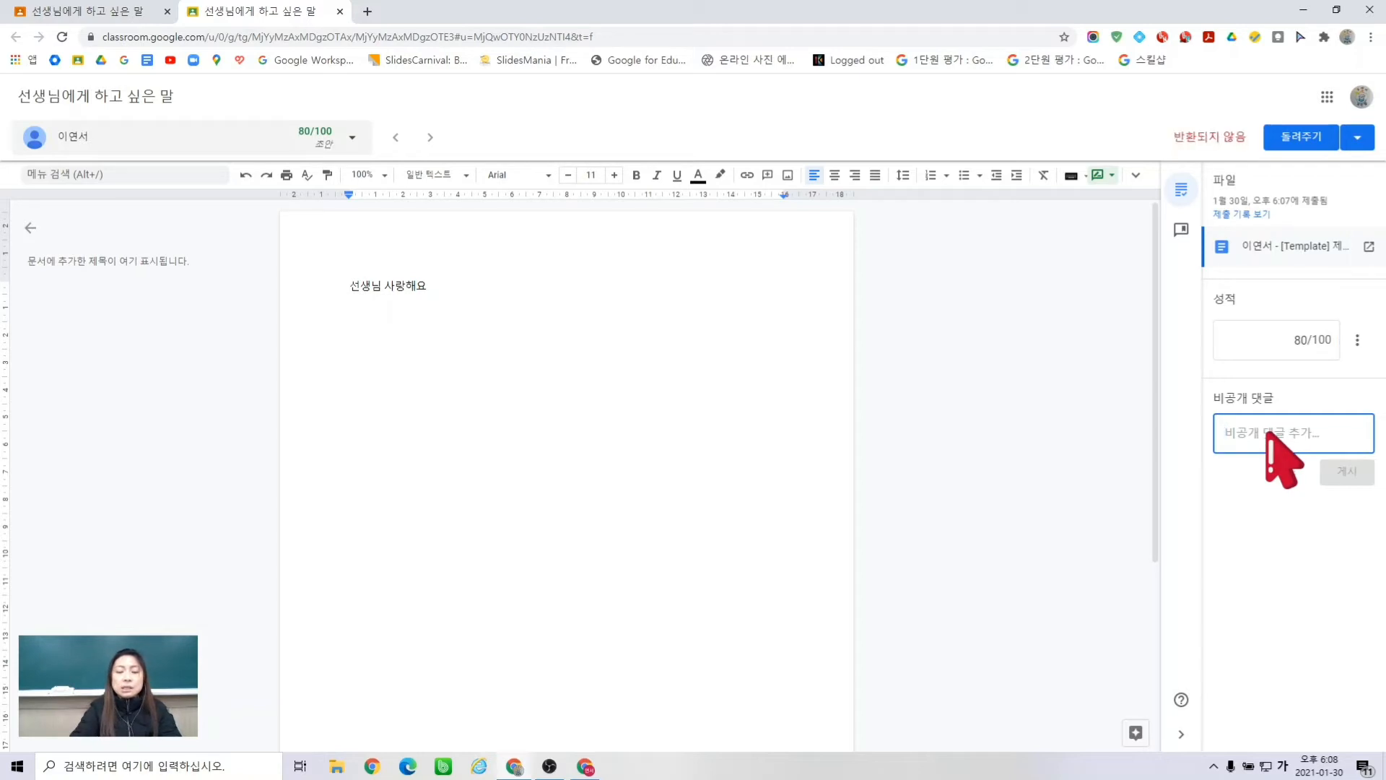
type("고쳐주세요")
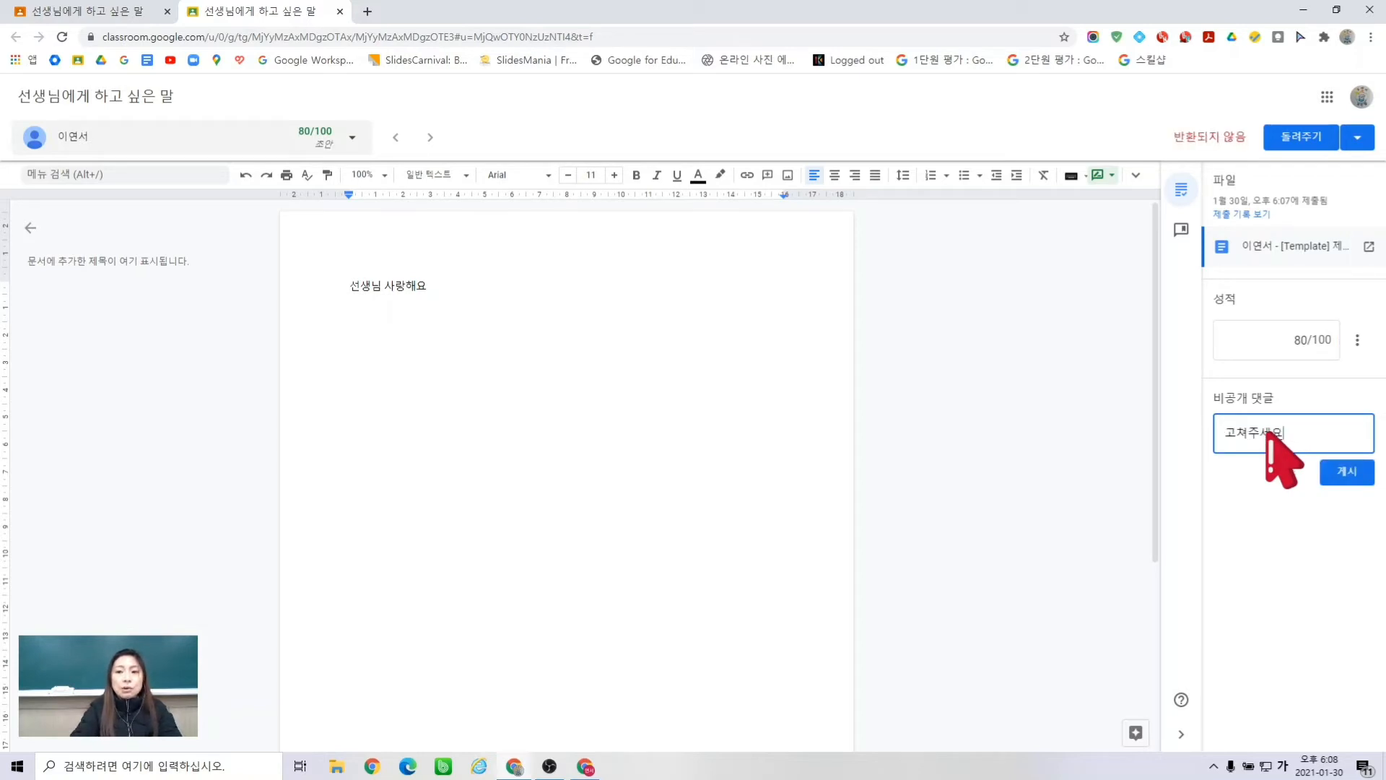
type(". 수정해주세요")
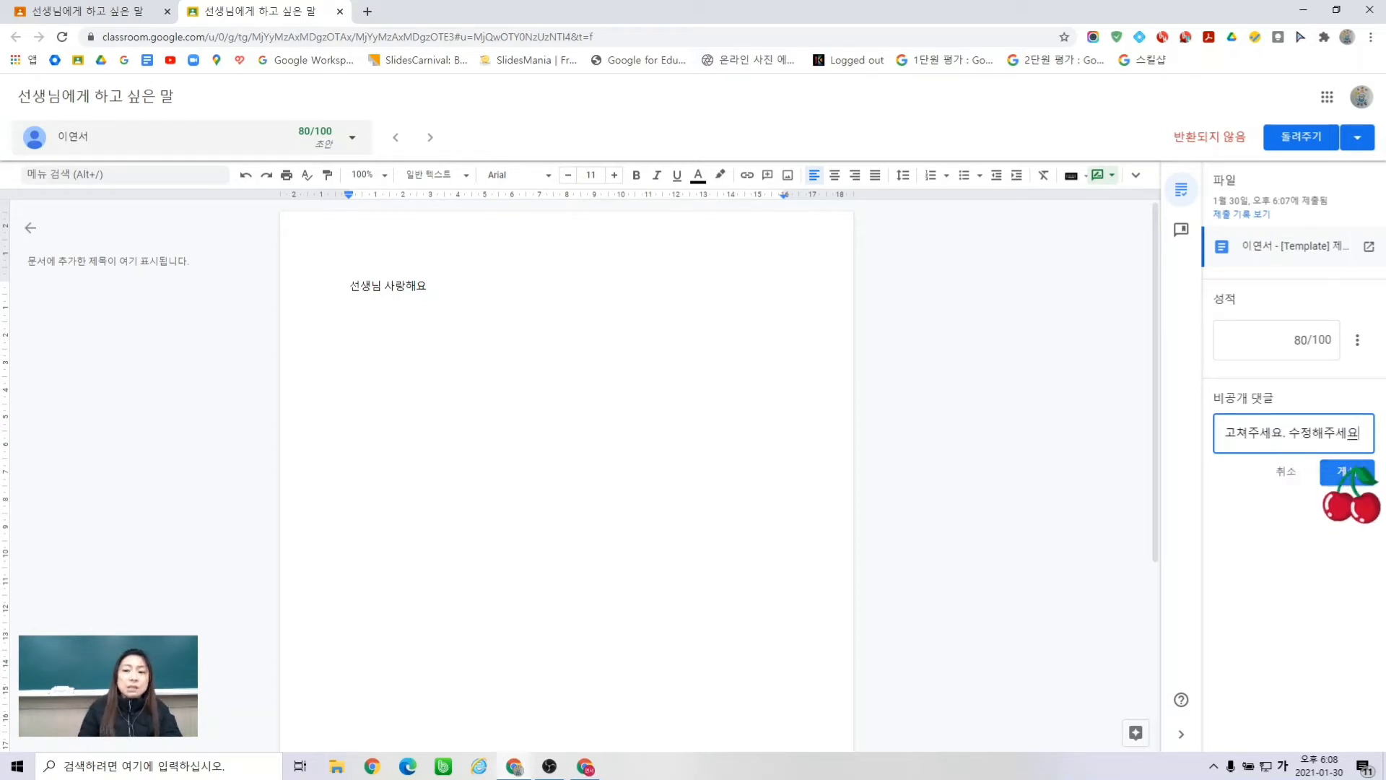
left_click(1336, 473)
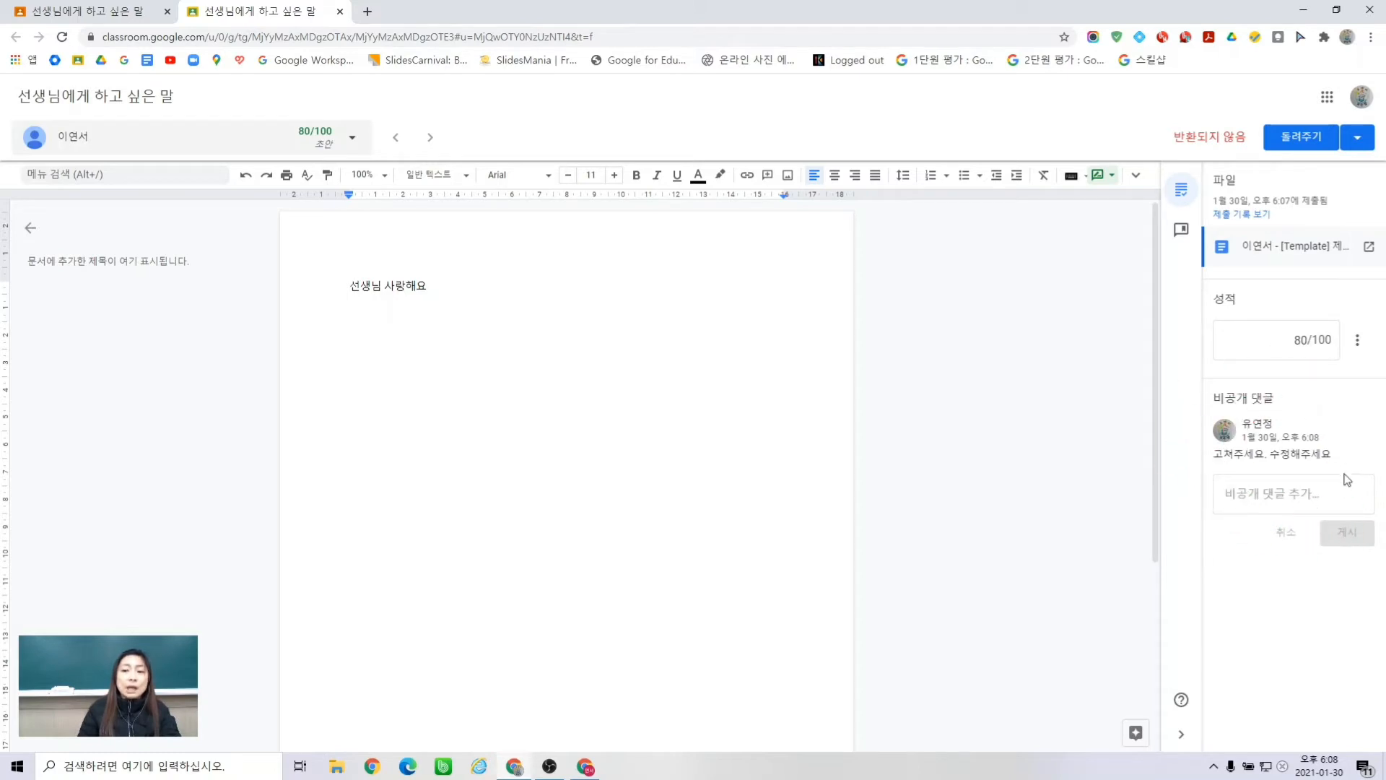
left_click(1302, 137)
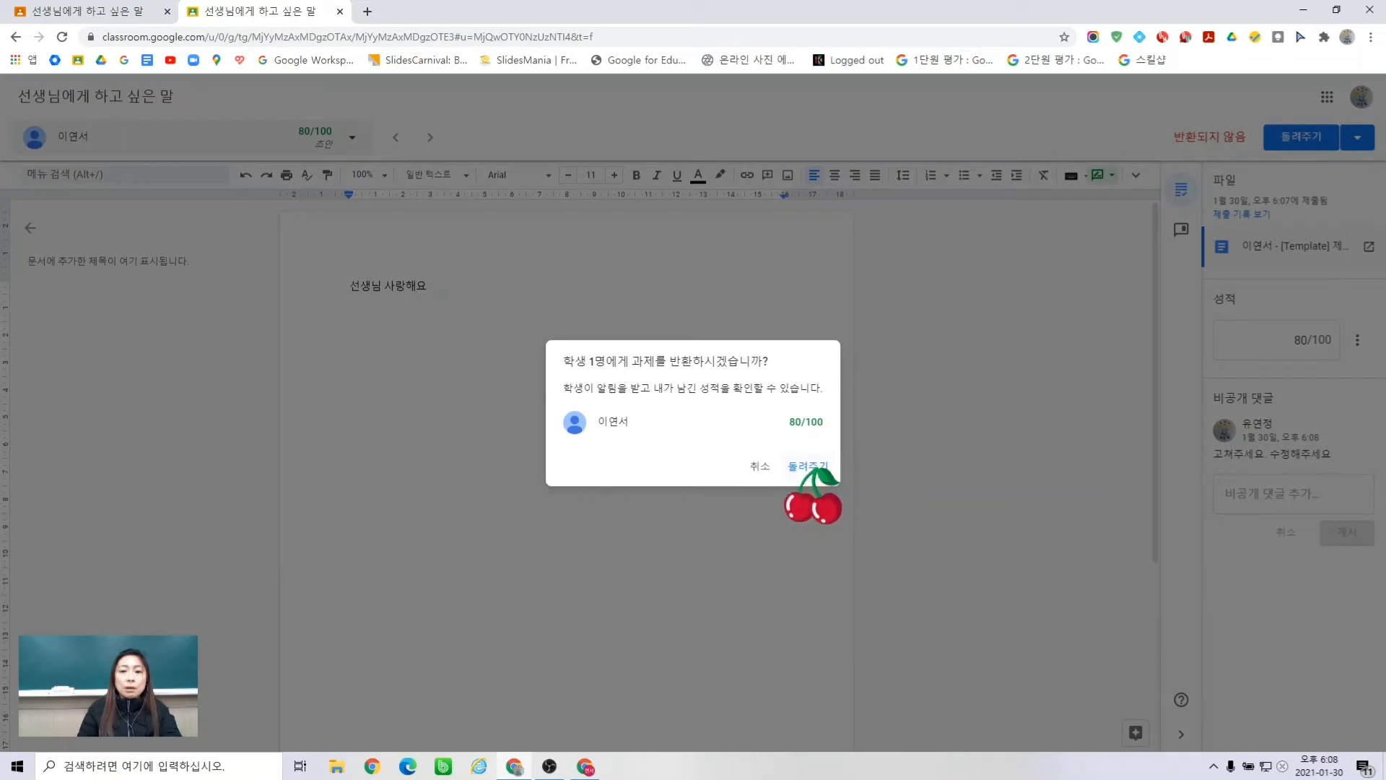
- Return the 80/100 graded work and switch to the student's window
left_click(807, 466)
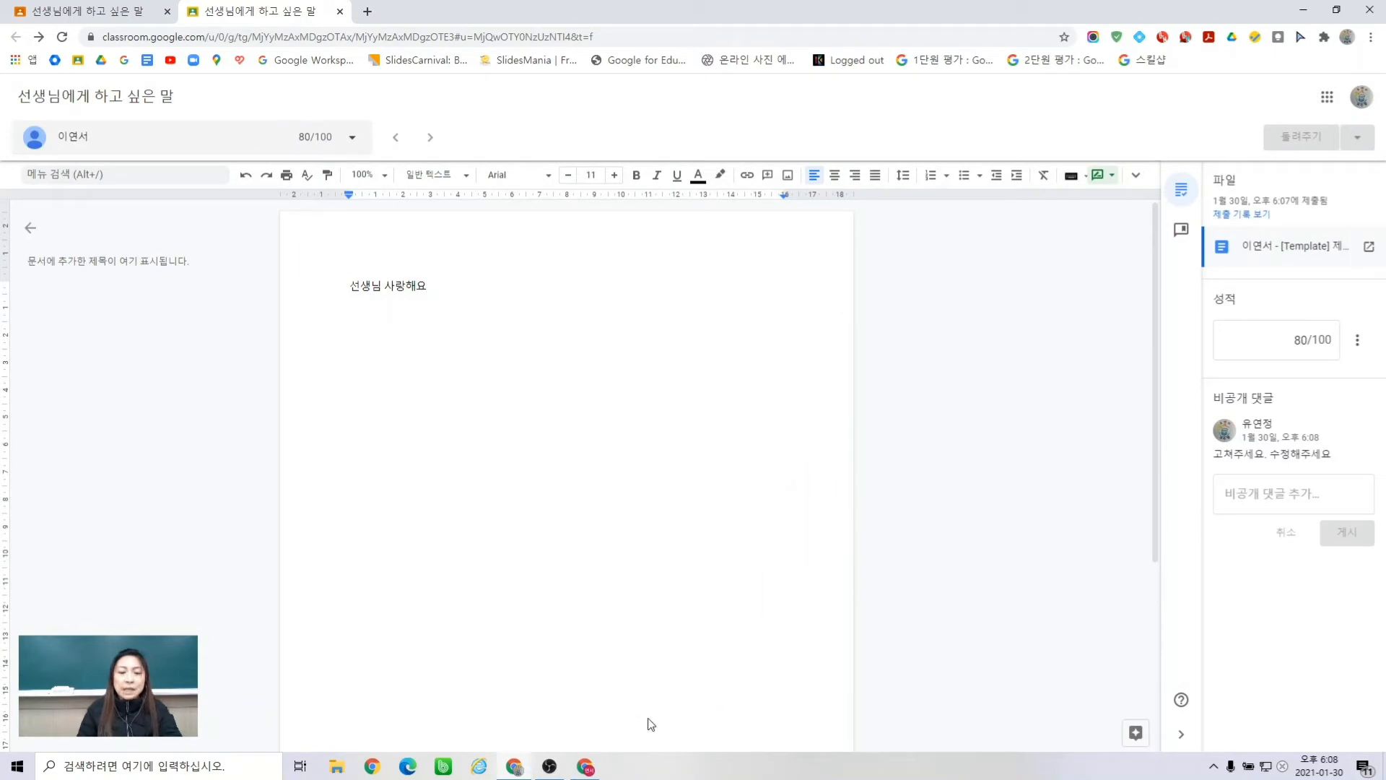
left_click(586, 769)
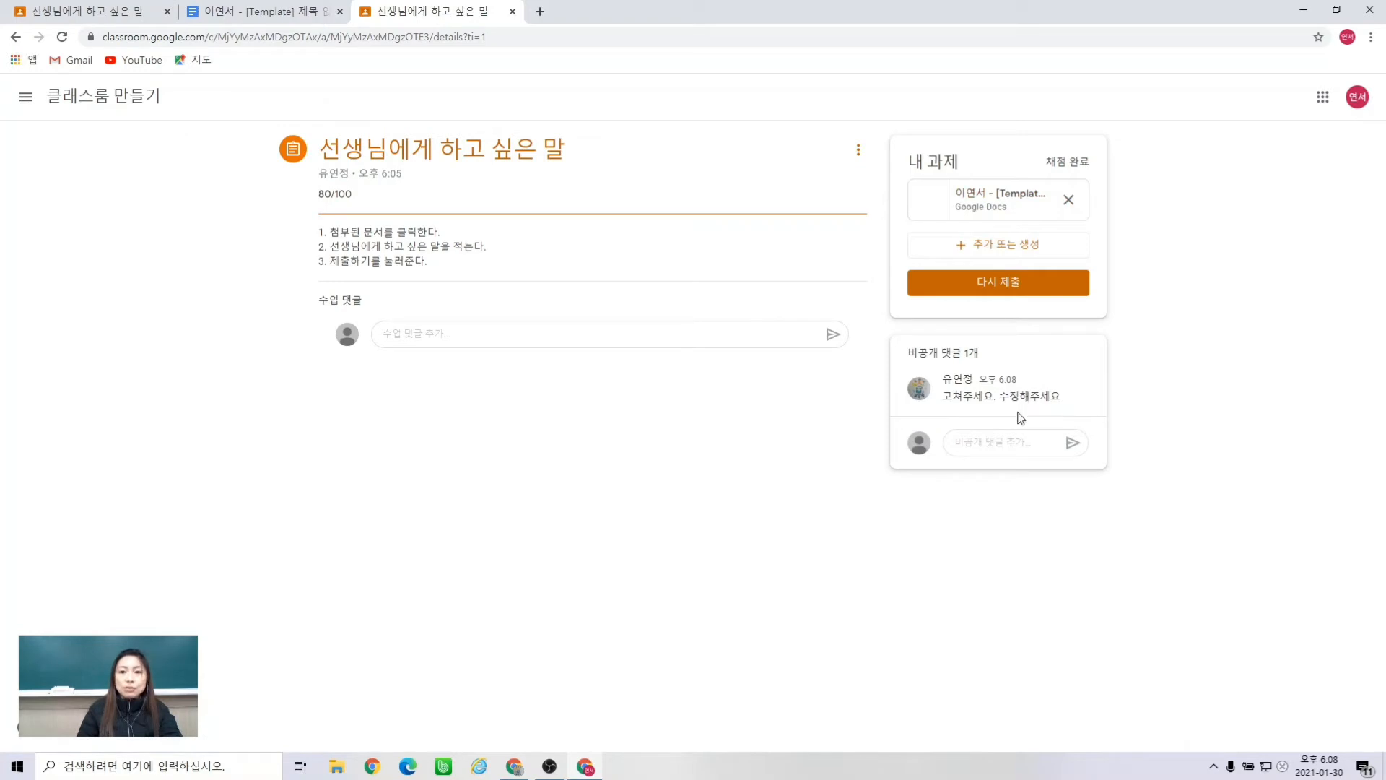
- In the attached doc, add the line 수정했습니다. under 선생님 사랑해요 and begin turning it in
left_click(1015, 205)
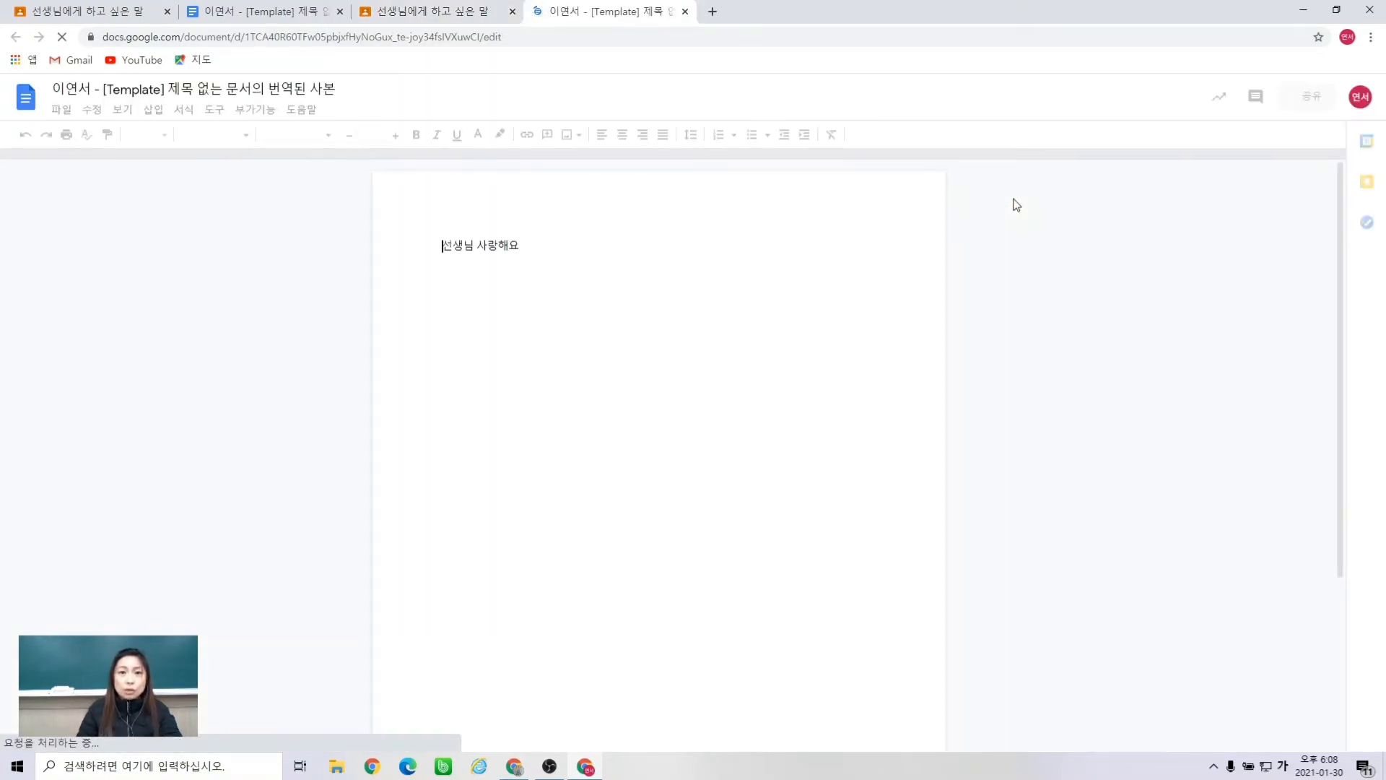
left_click(906, 279)
key("Return")
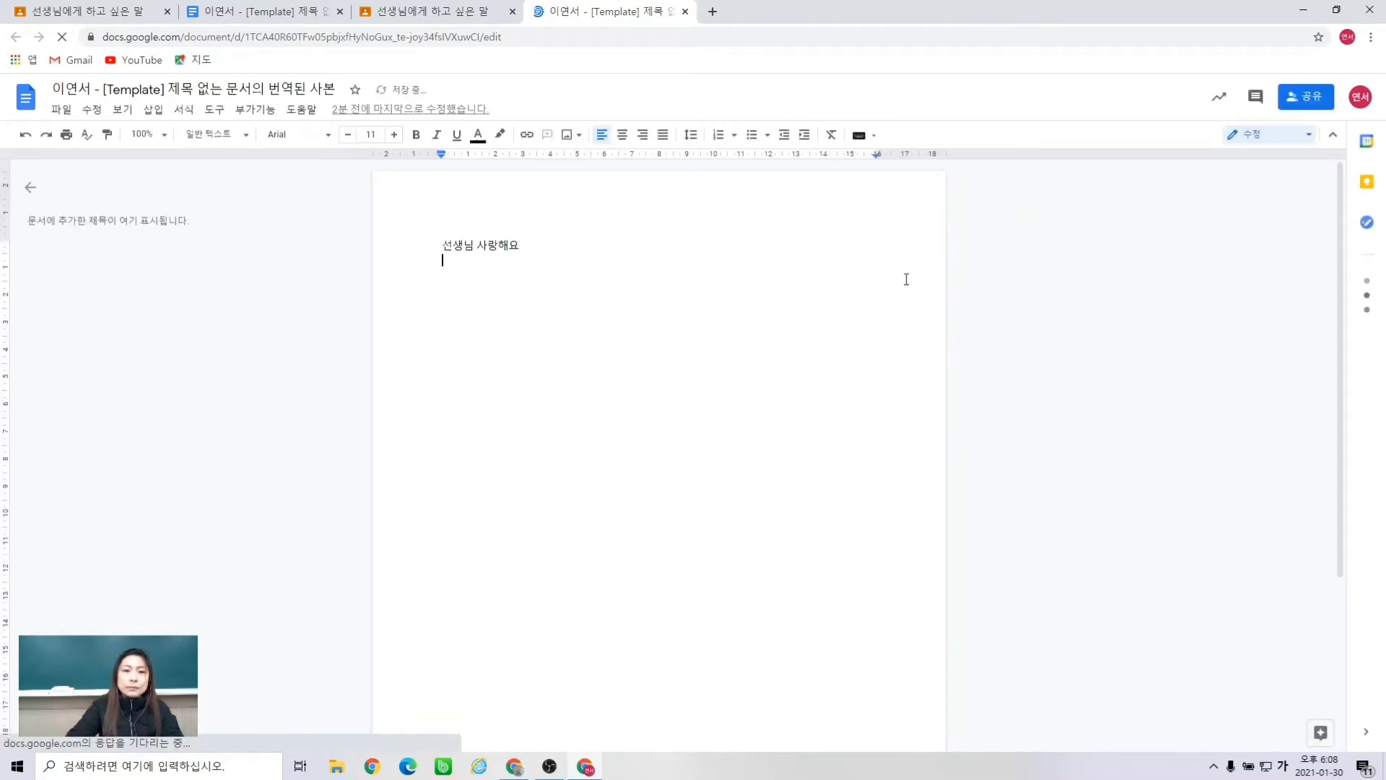
type("수제정했습")
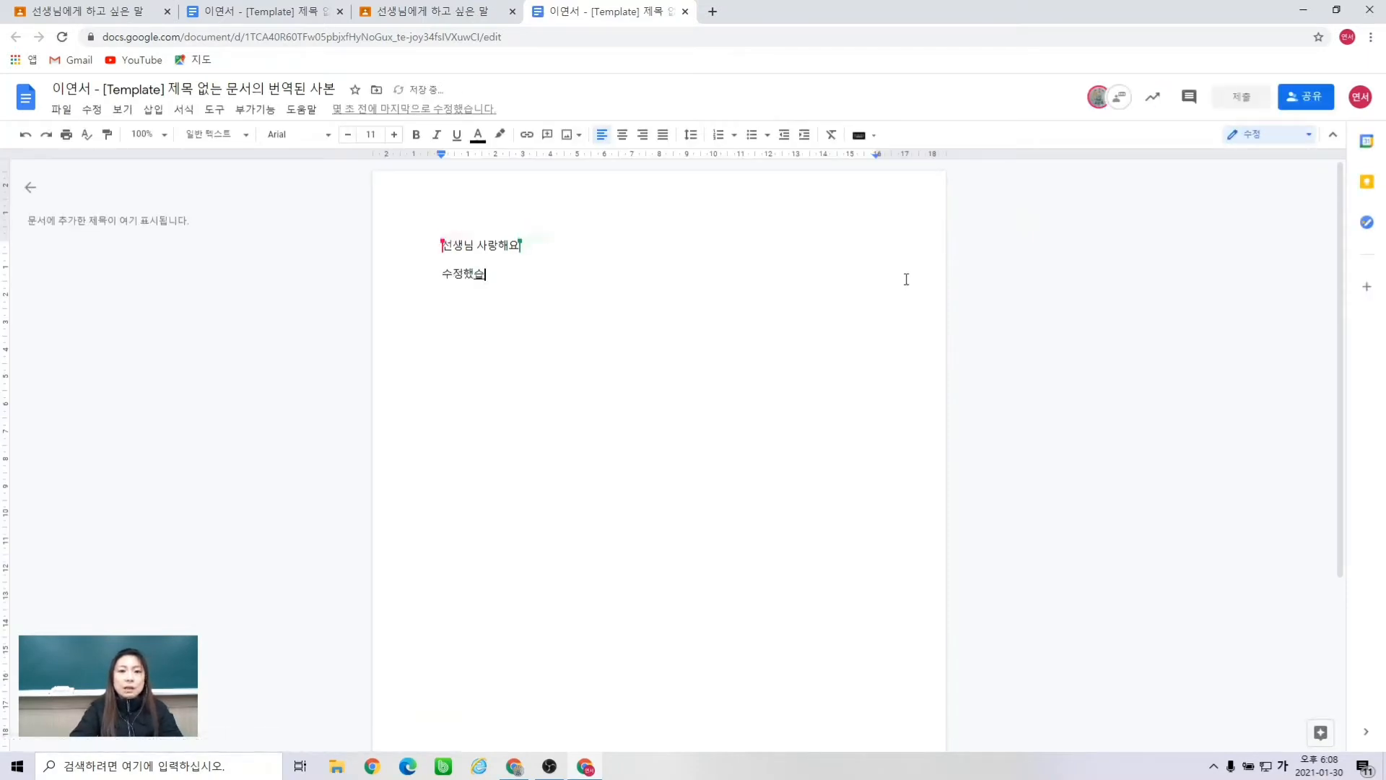
type("니다.")
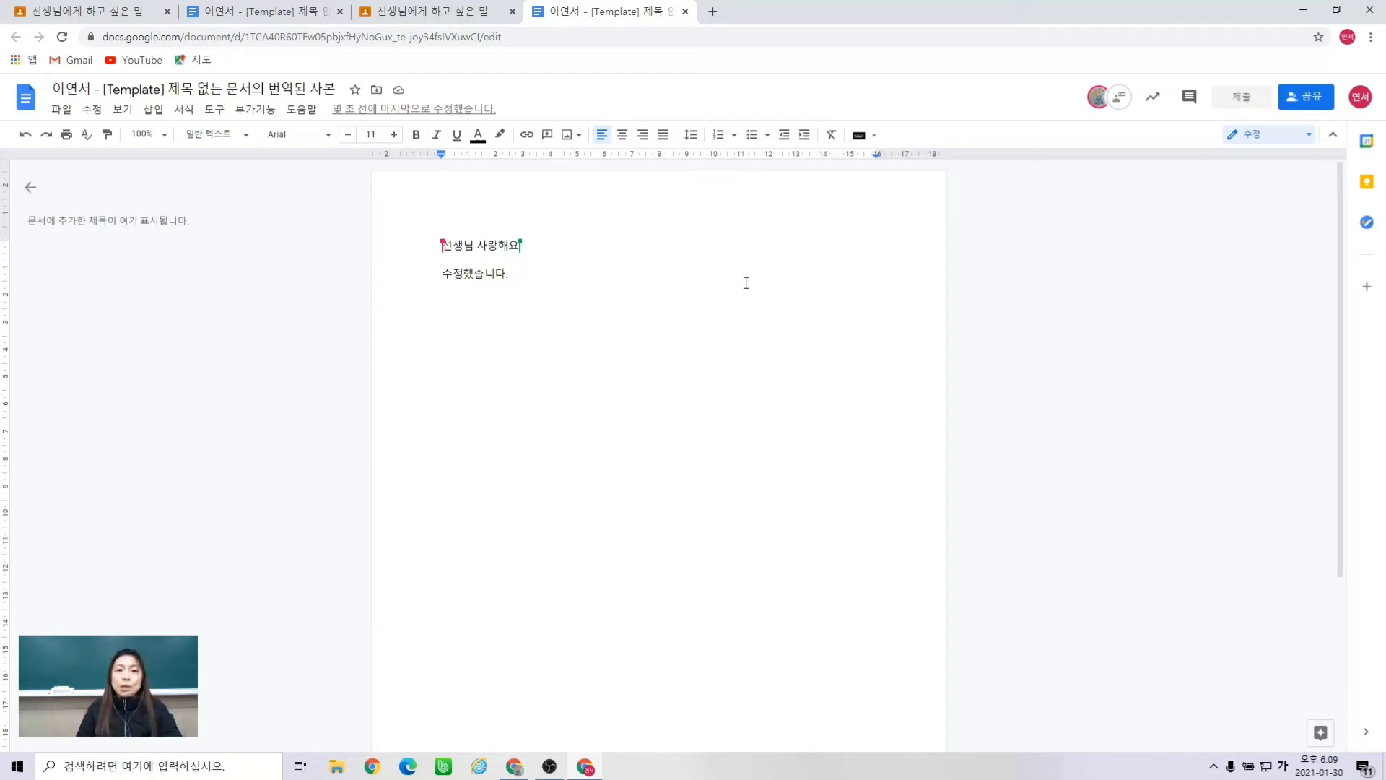
left_click(1257, 98)
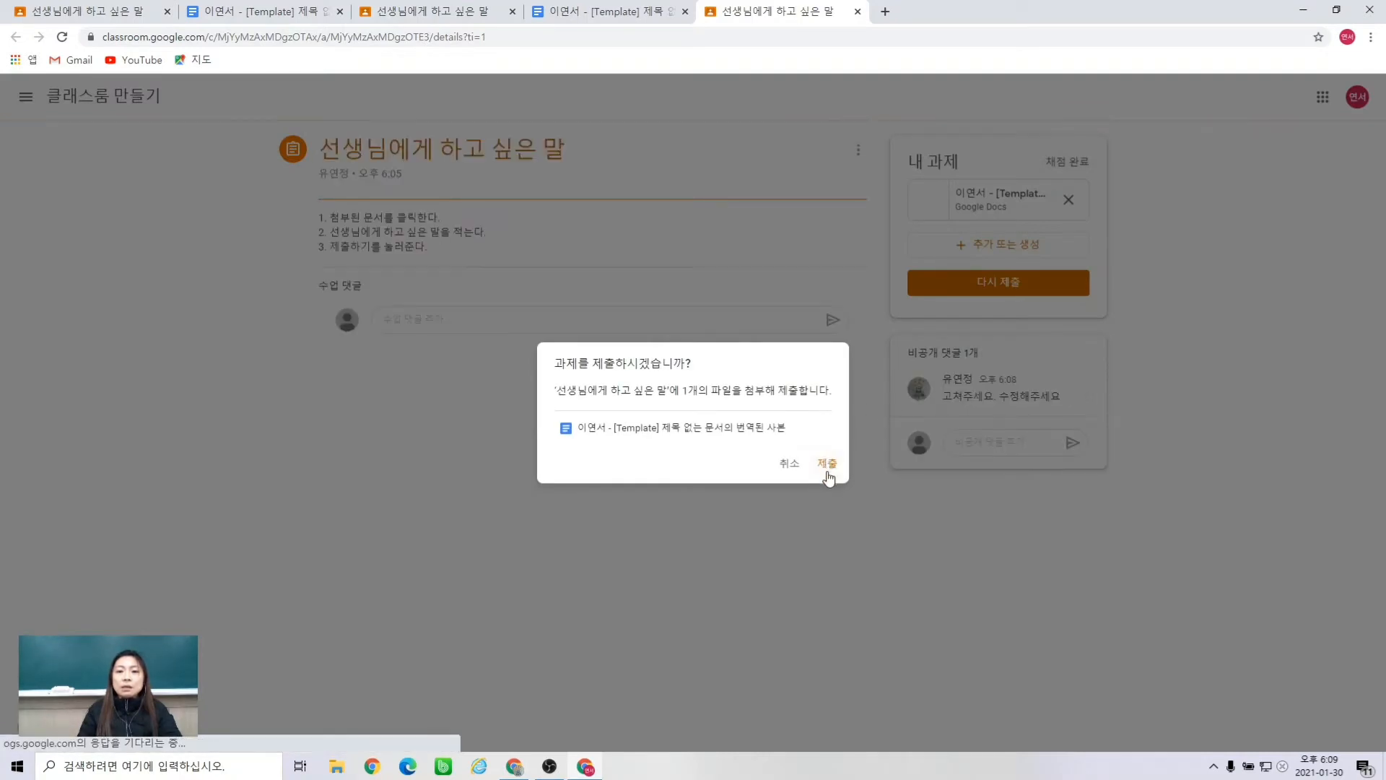
- Resubmit, send the teacher the comment '수정했습니다. 확인해주세요', and switch to the teacher's window
left_click(829, 468)
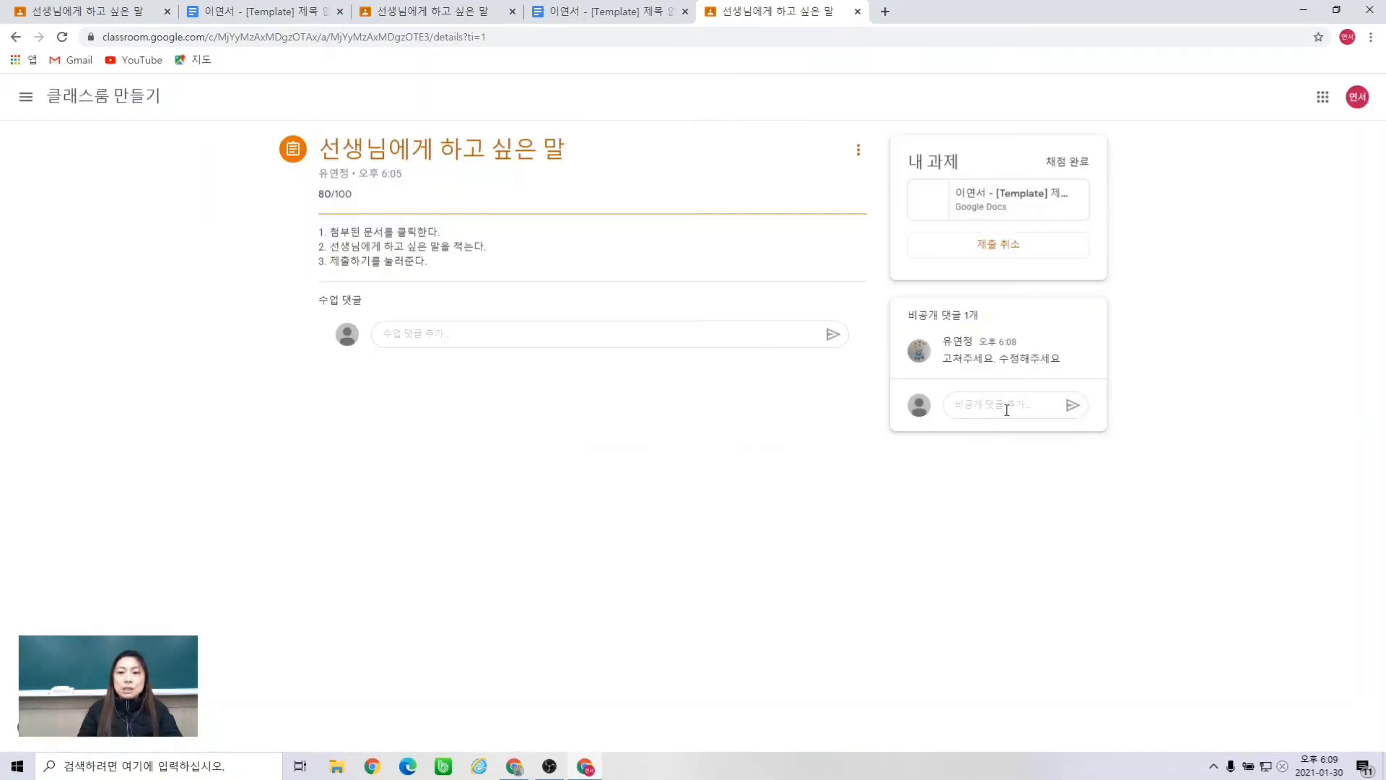
left_click(1010, 405)
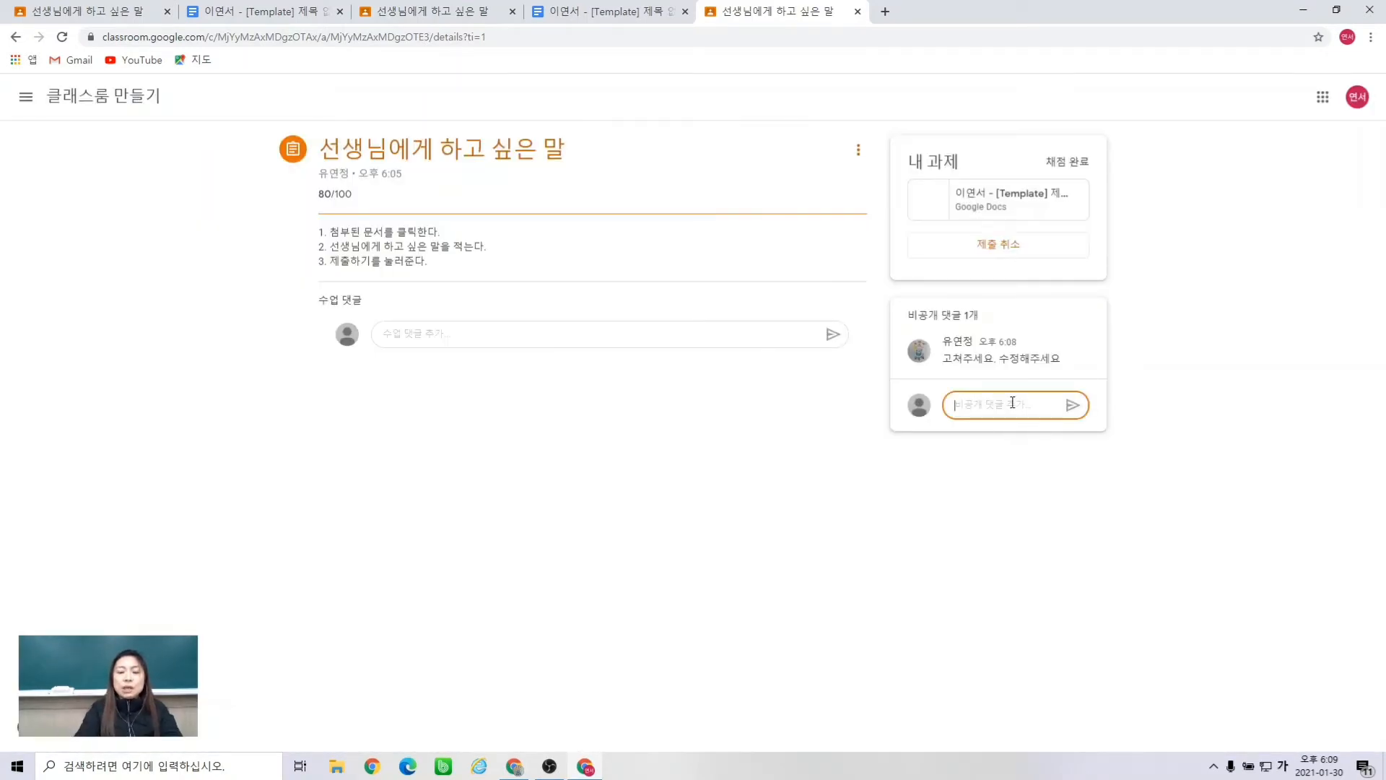
type("수제")
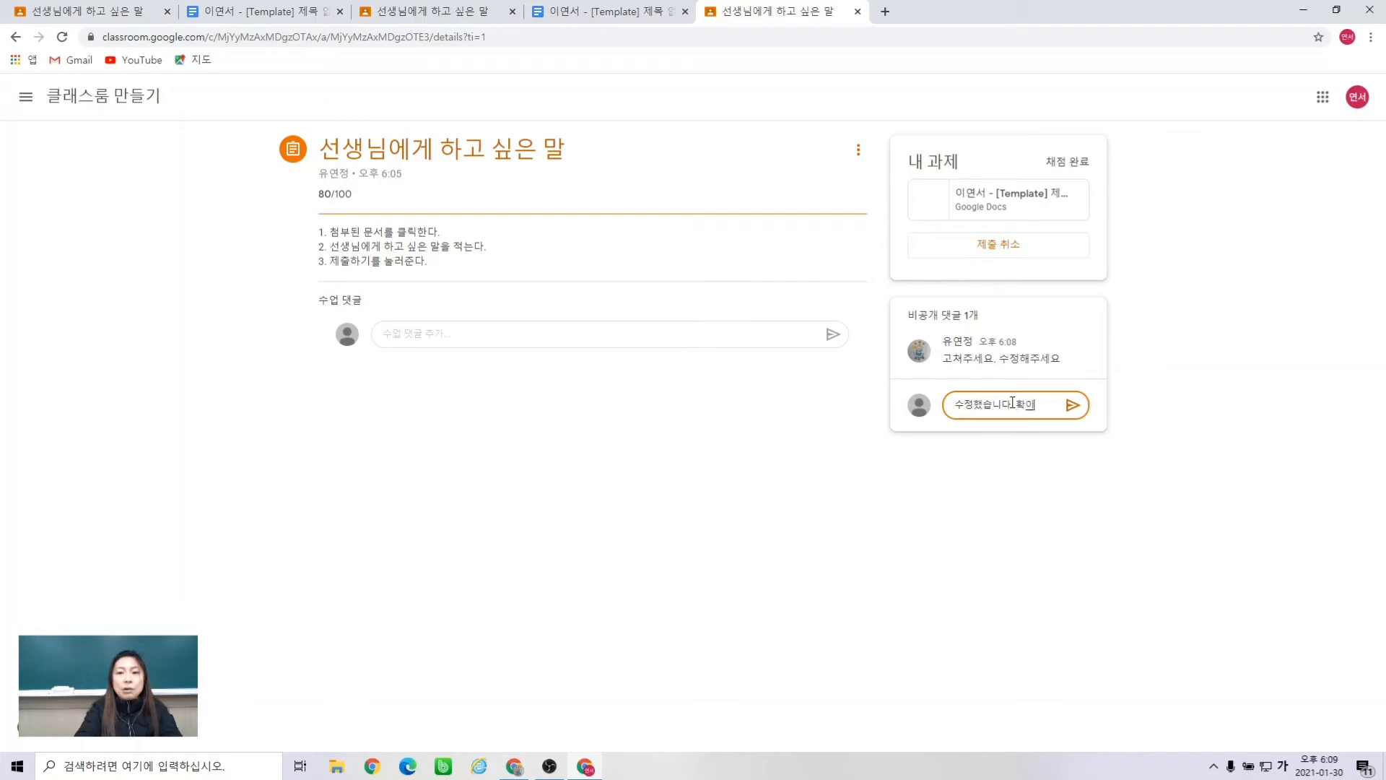
type("주세요")
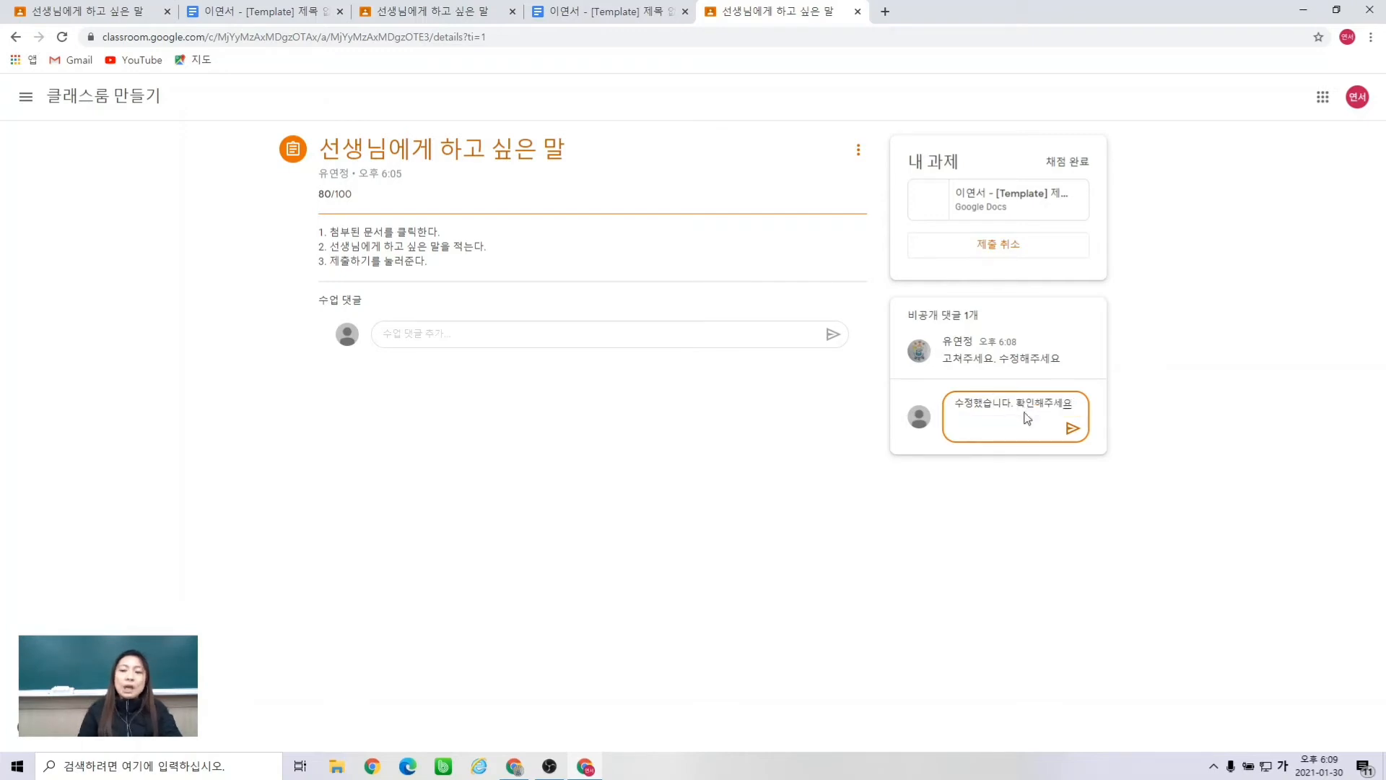
left_click(1072, 431)
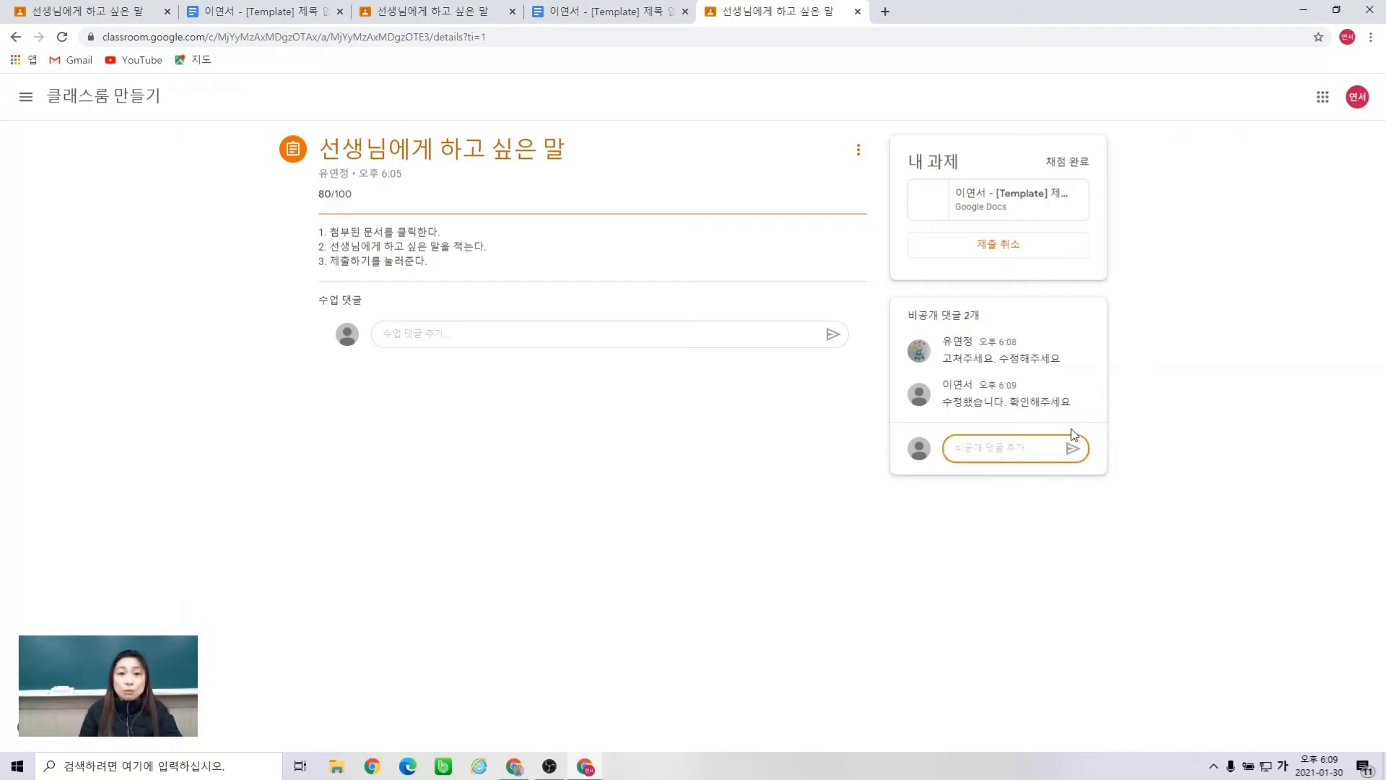
left_click(515, 767)
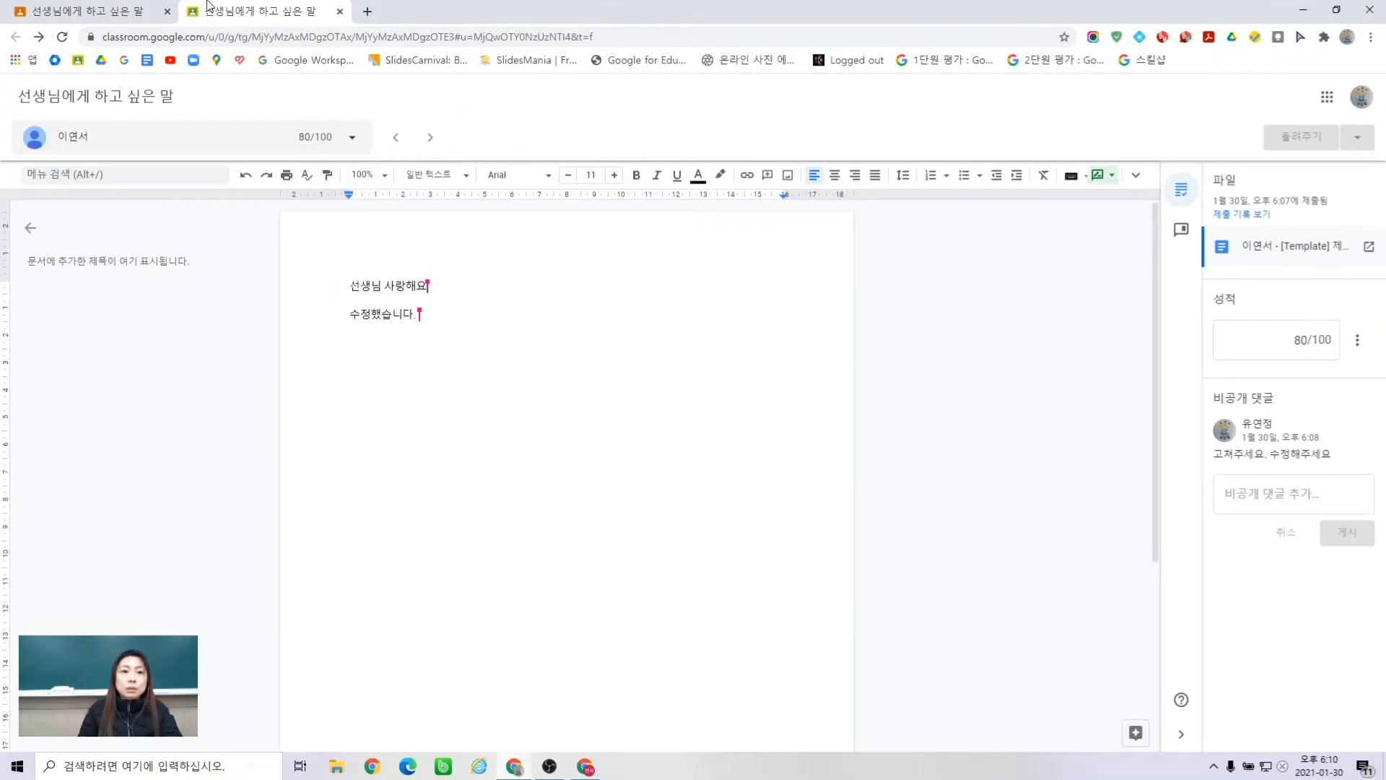
- Review the student submissions list and grading view, then go to the Classroom home page
left_click(147, 11)
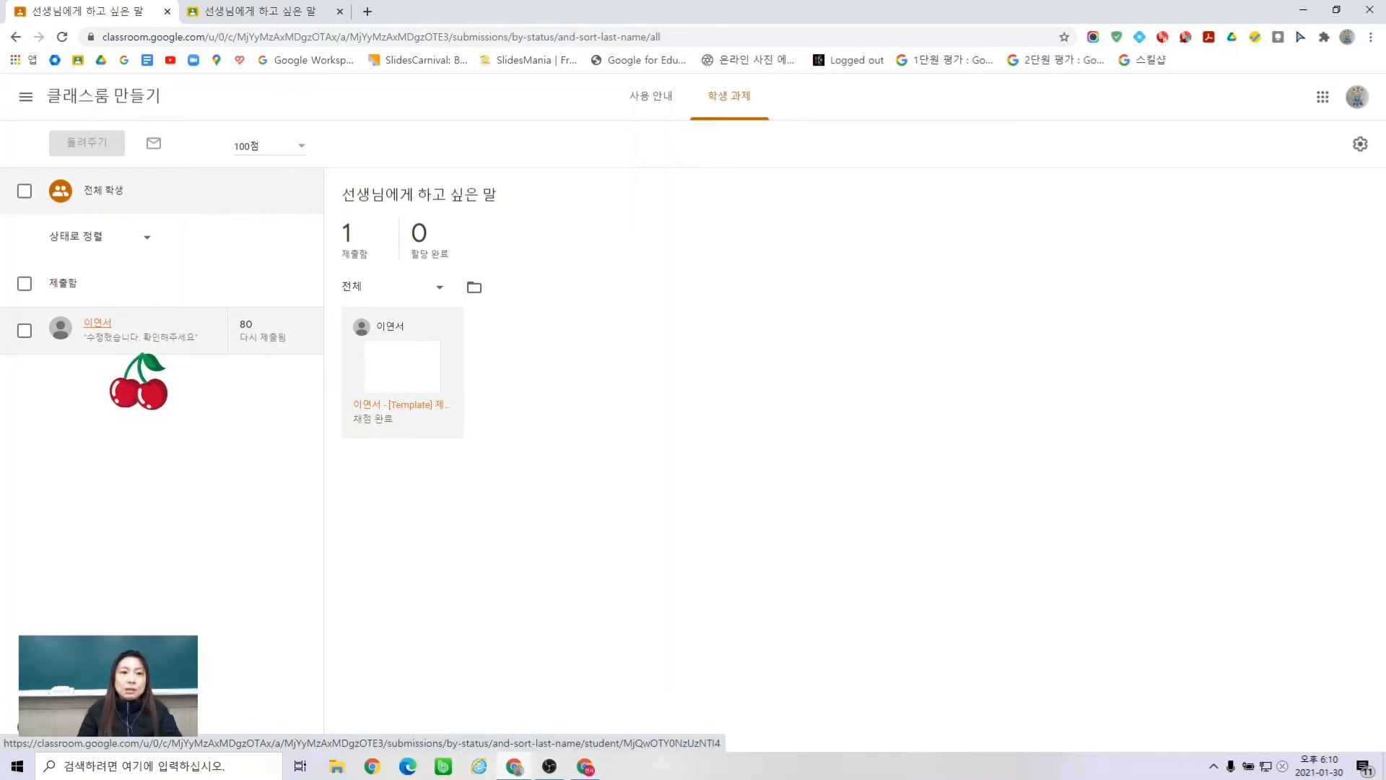
left_click(249, 16)
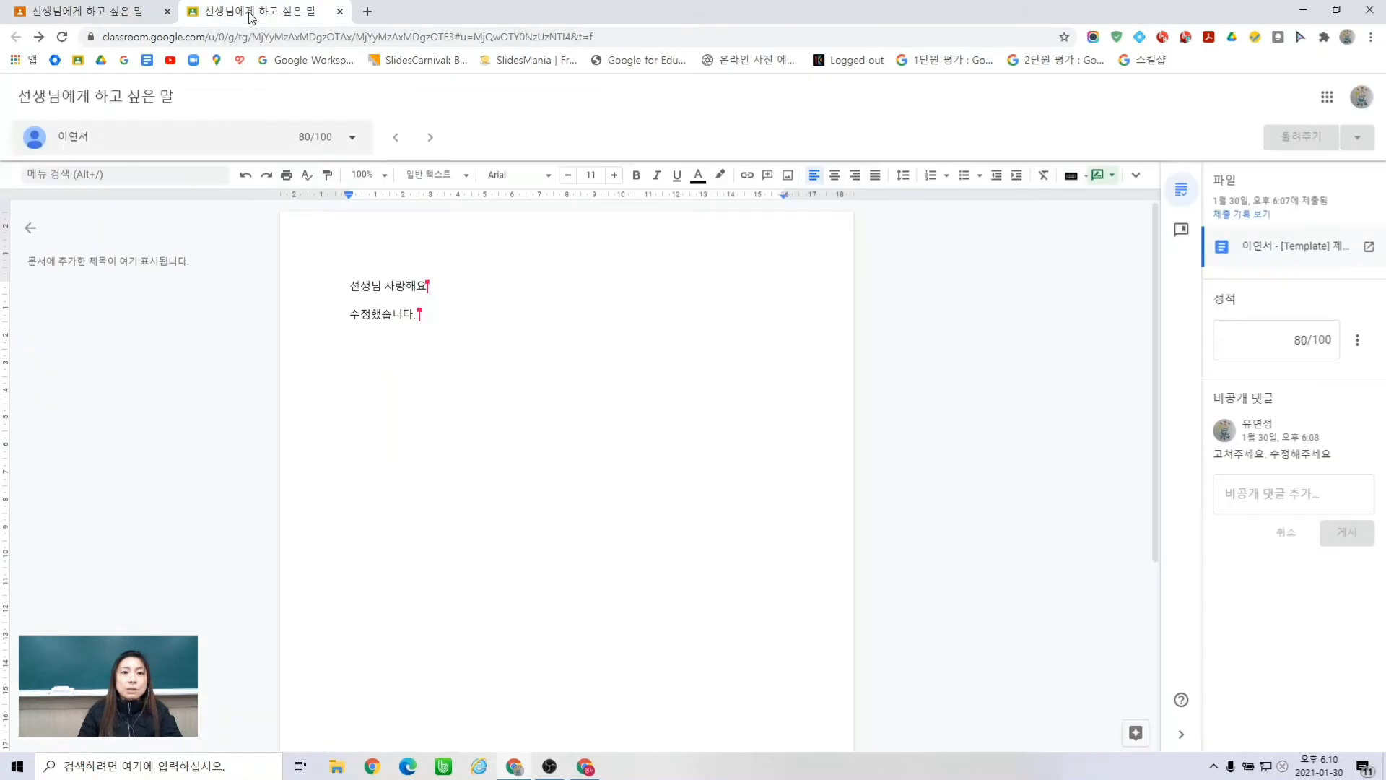
left_click(79, 60)
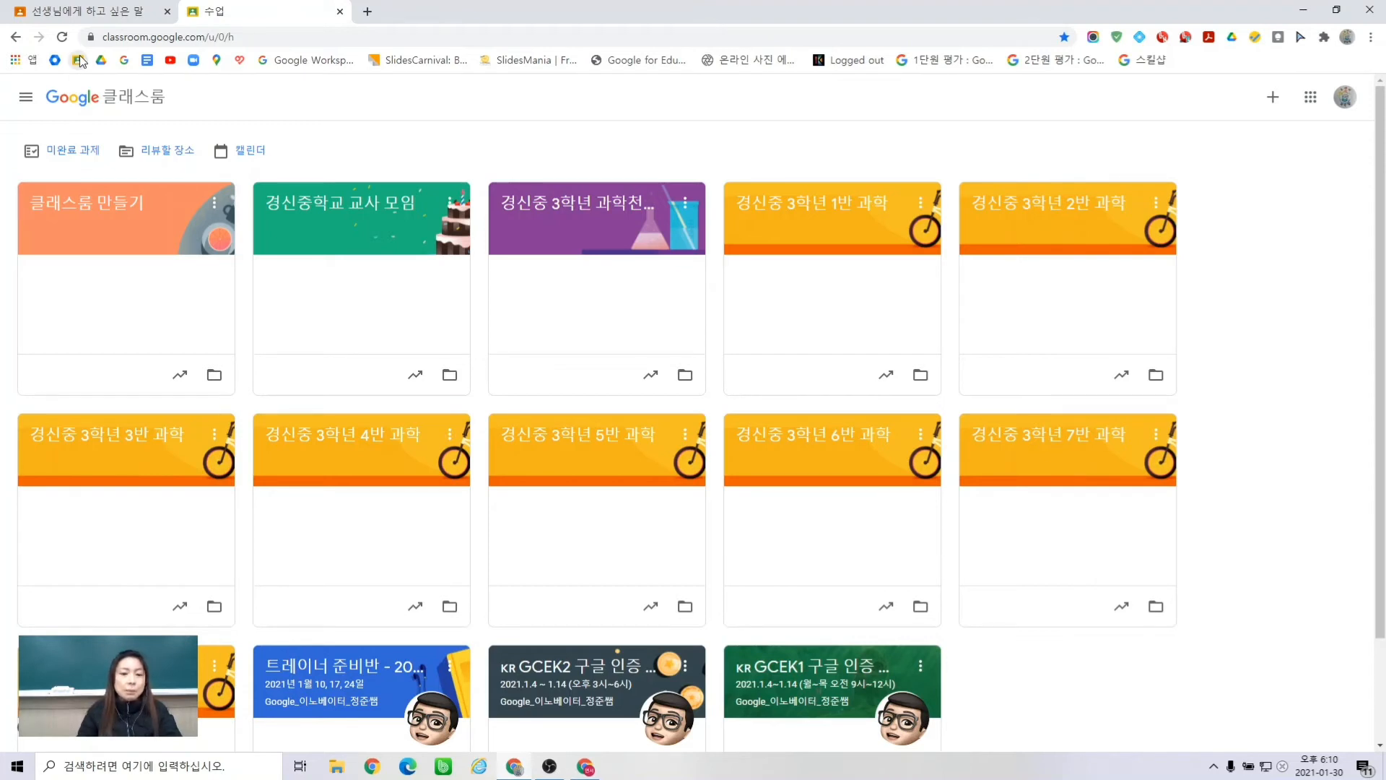
- Open the 클래스룸 만들기 class and start adding a Meet link to it
left_click(99, 229)
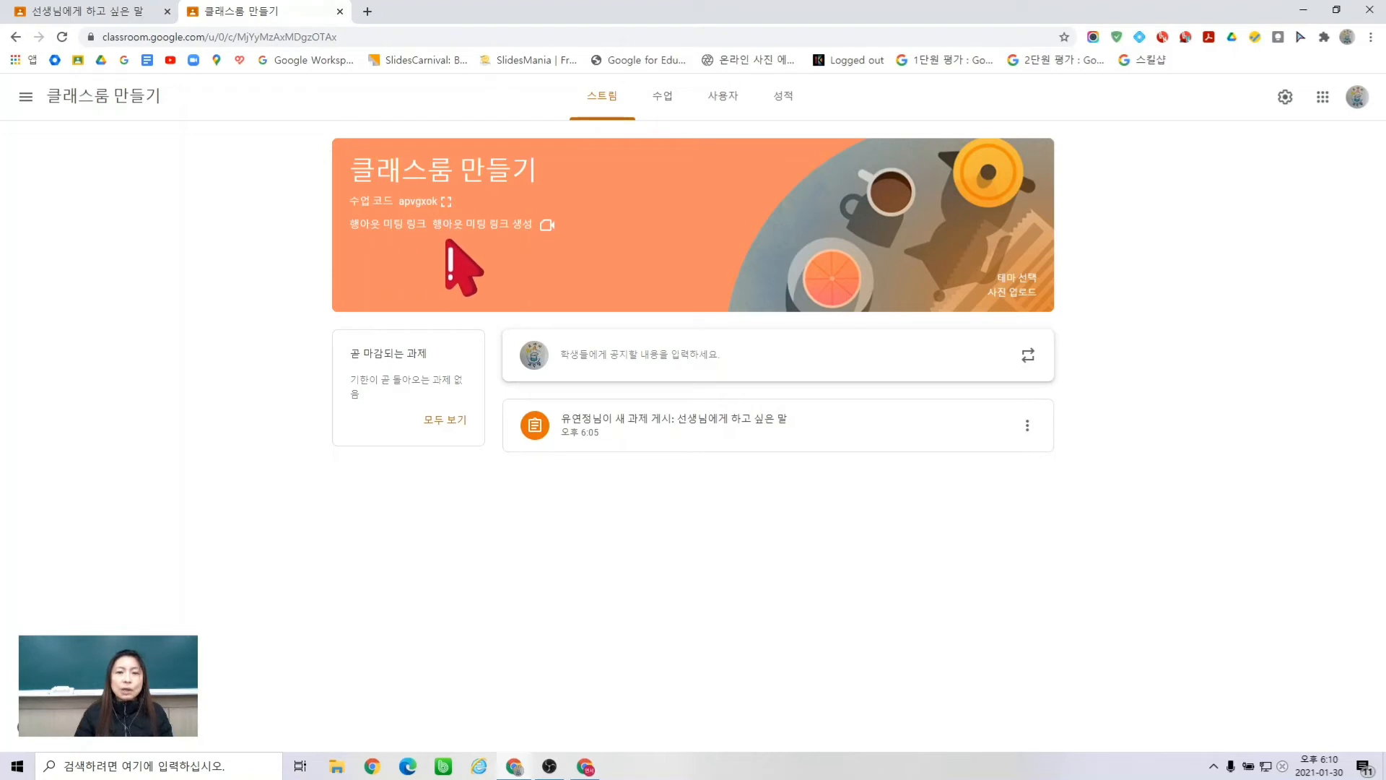
left_click(496, 226)
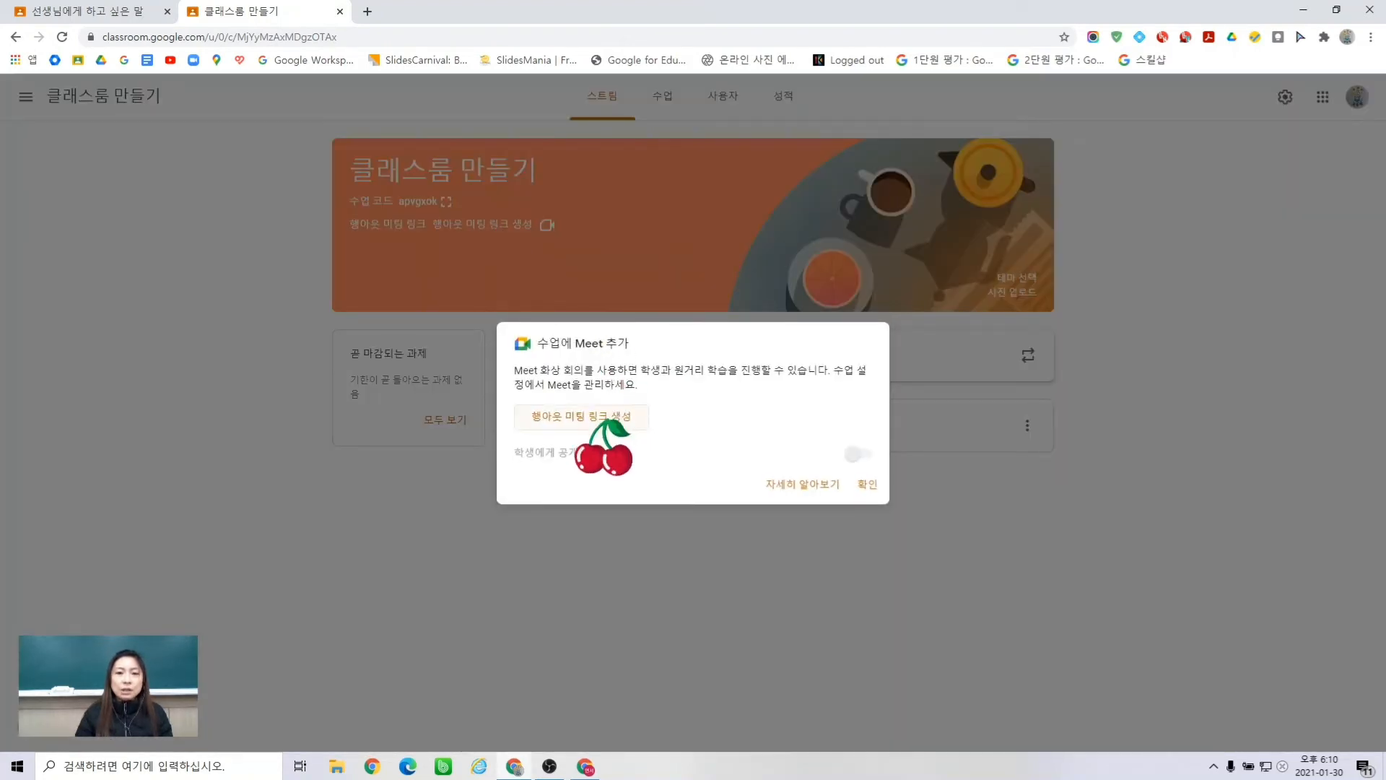
left_click(588, 417)
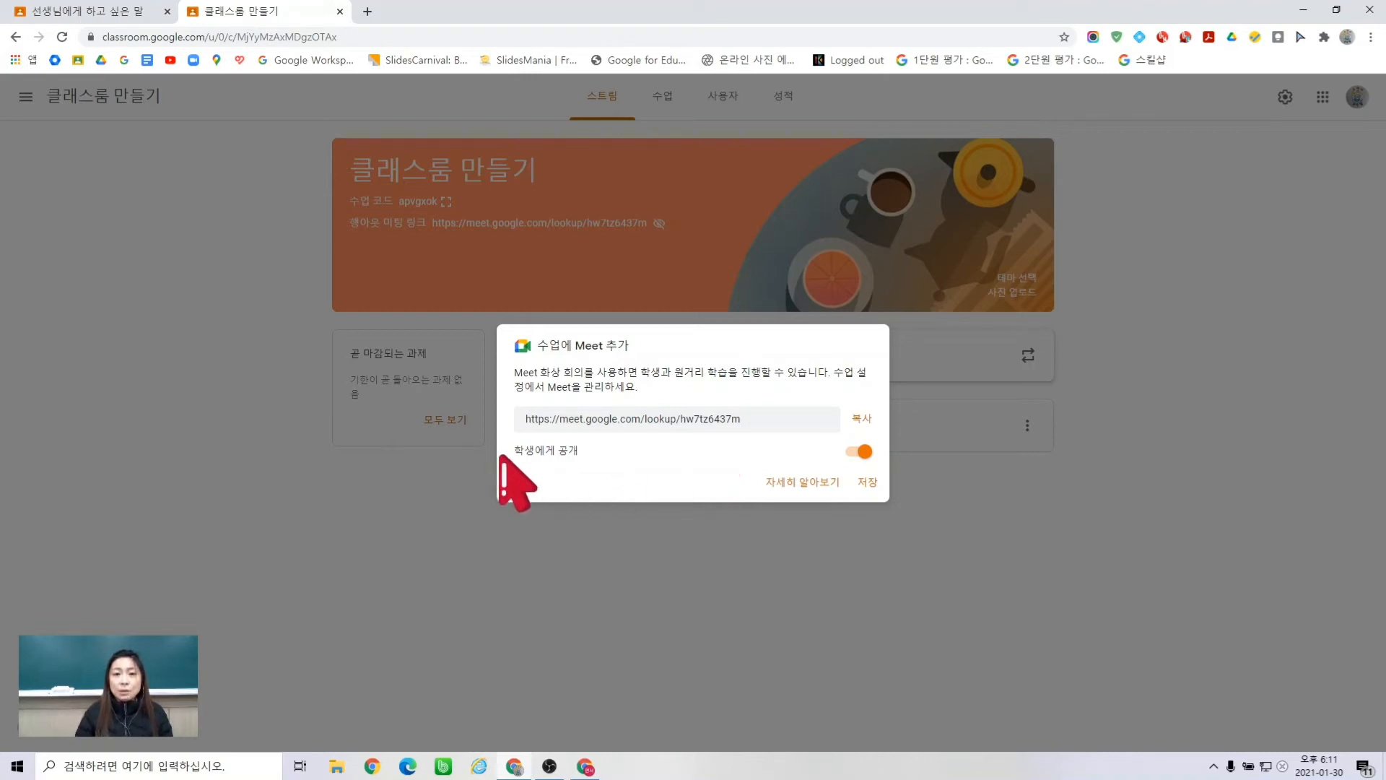
left_click(863, 482)
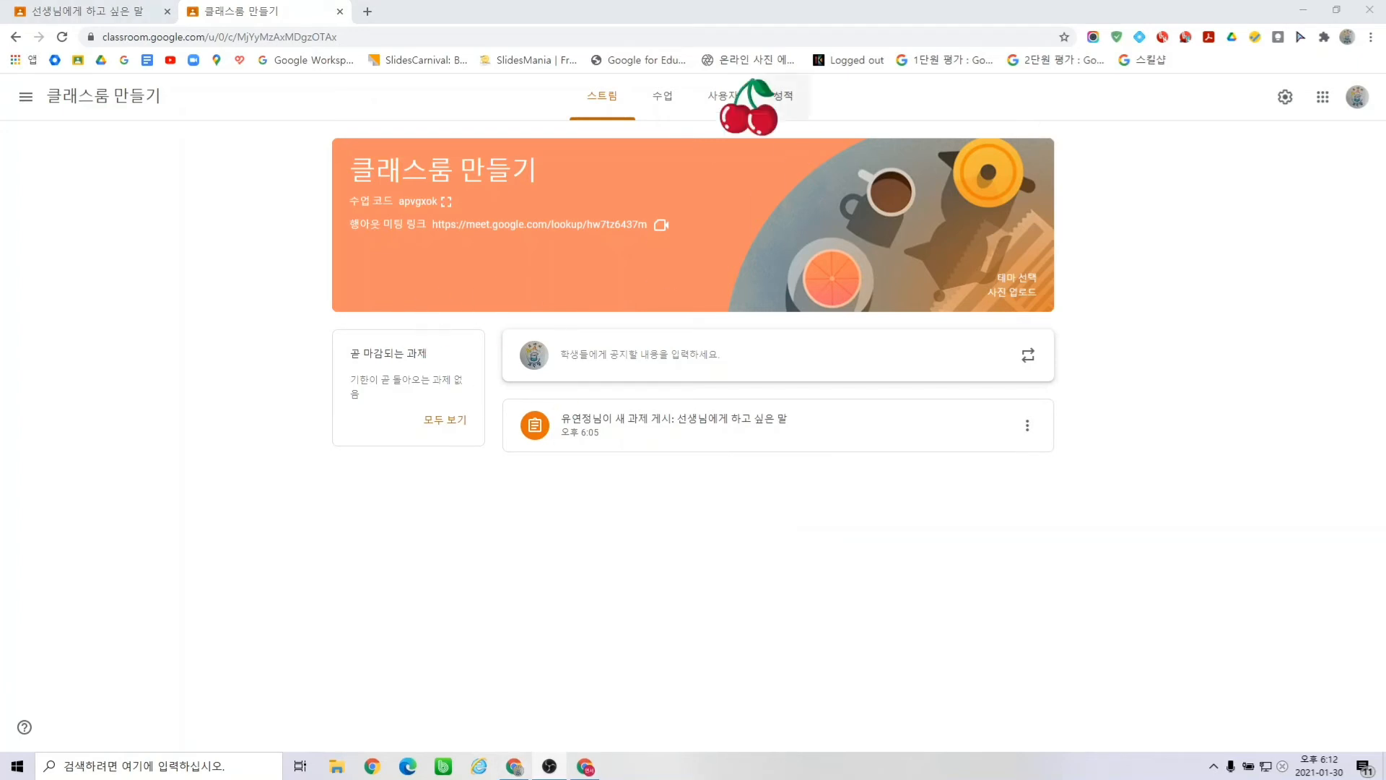
left_click(662, 231)
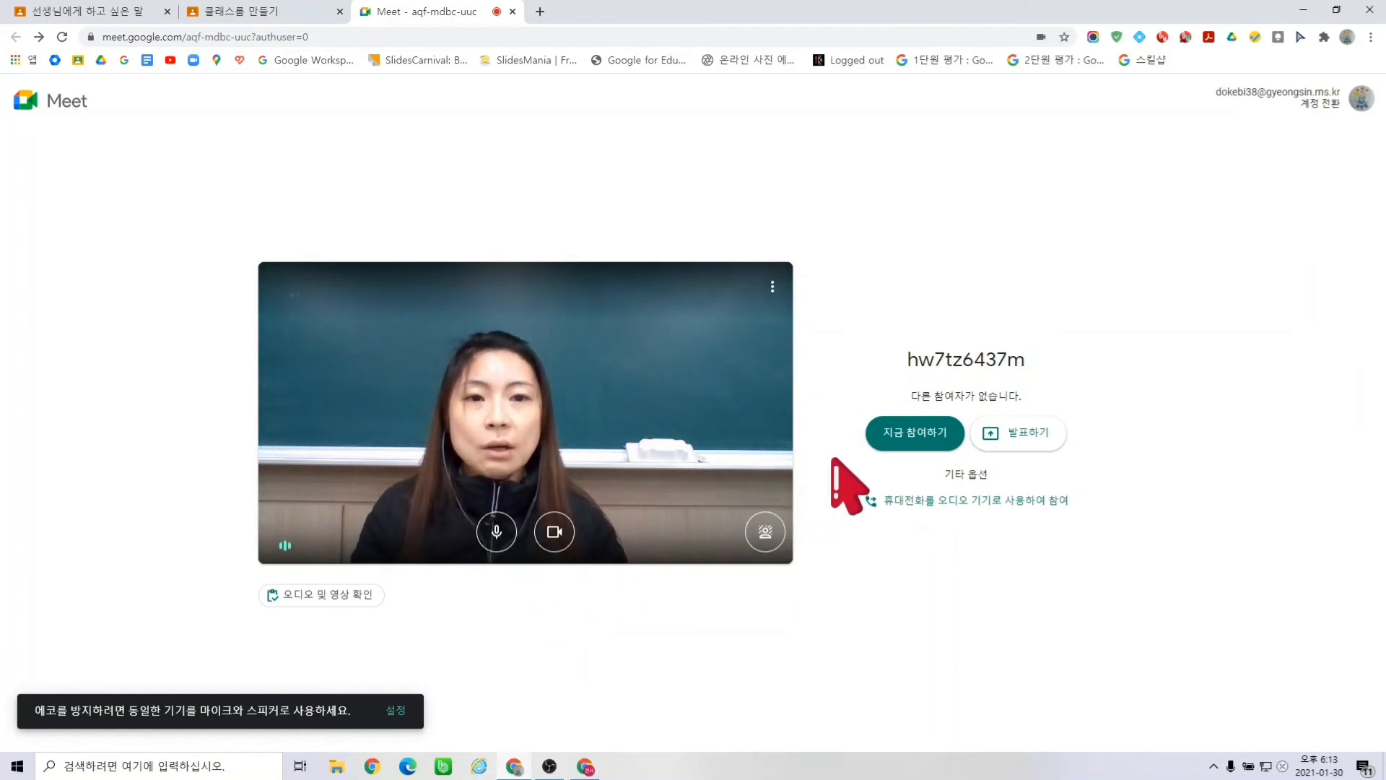
left_click(928, 431)
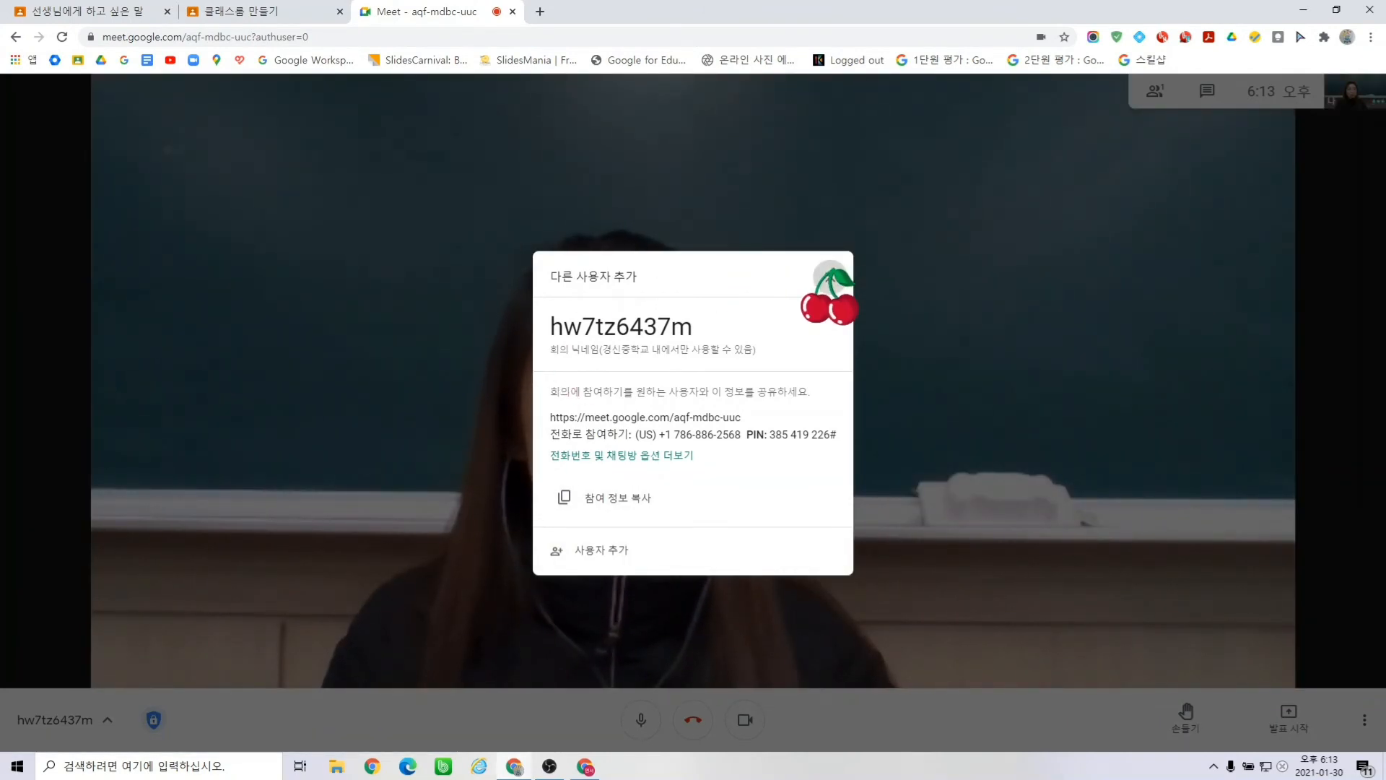
- Close the 다른 사용자 추가 meeting details popup and wait for the student to join the call
left_click(830, 277)
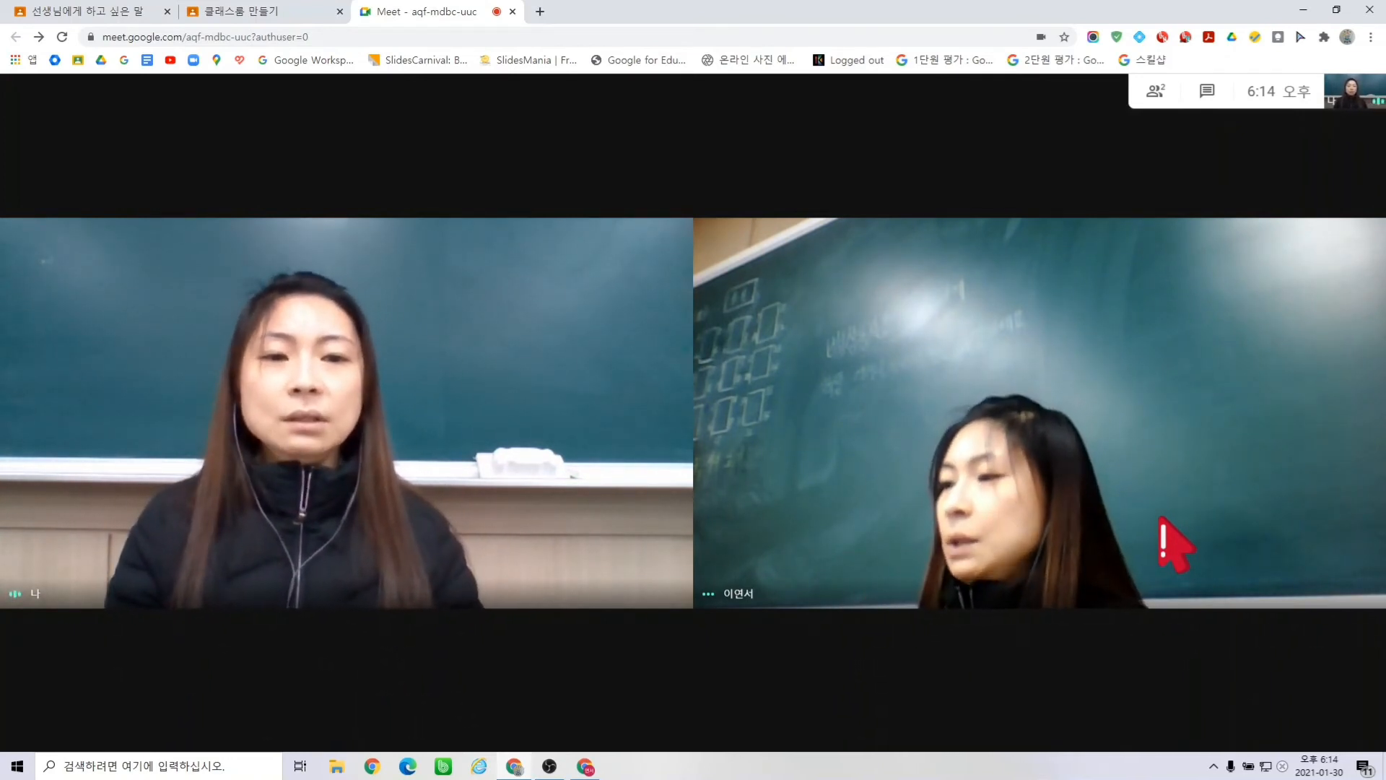
mouse_move(1167, 569)
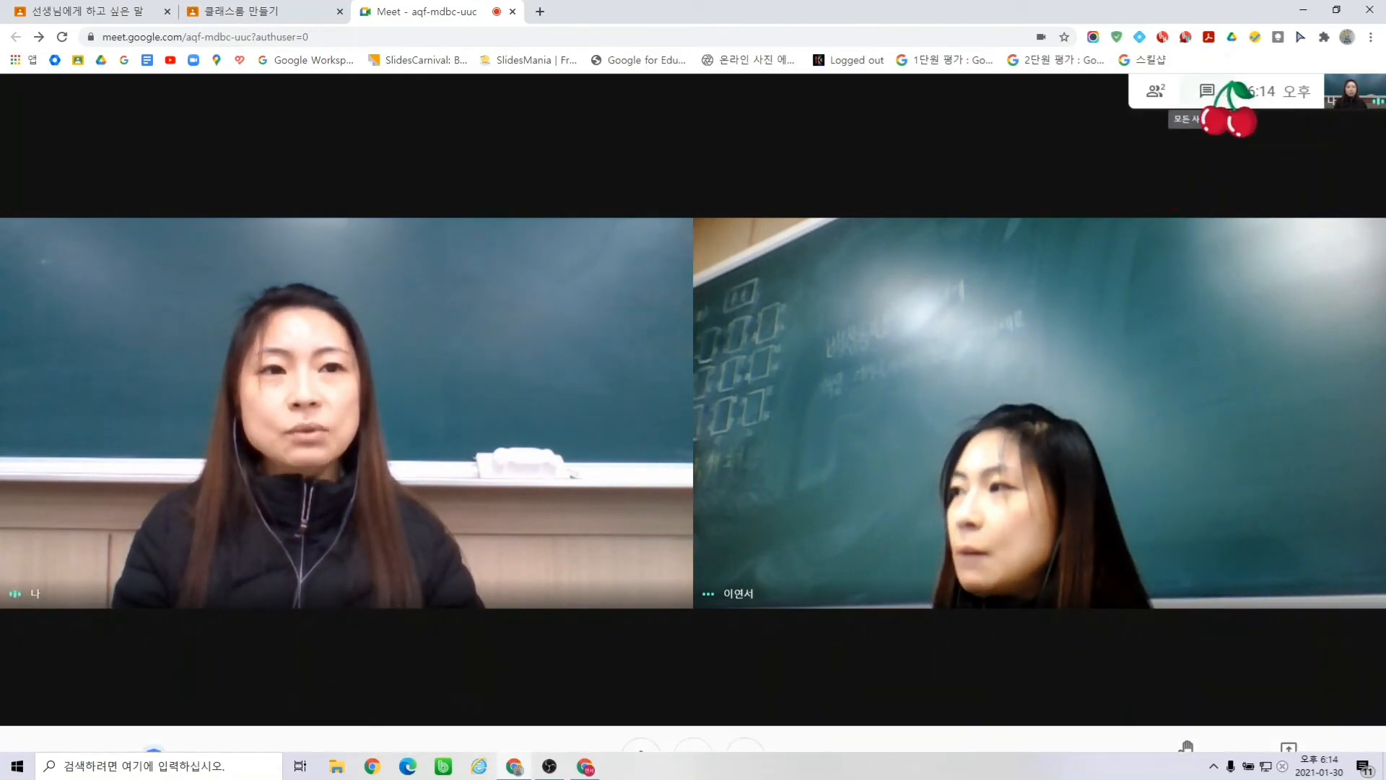
- Show the participant list, then set the layout tile count lower and back to its maximum
left_click(1208, 92)
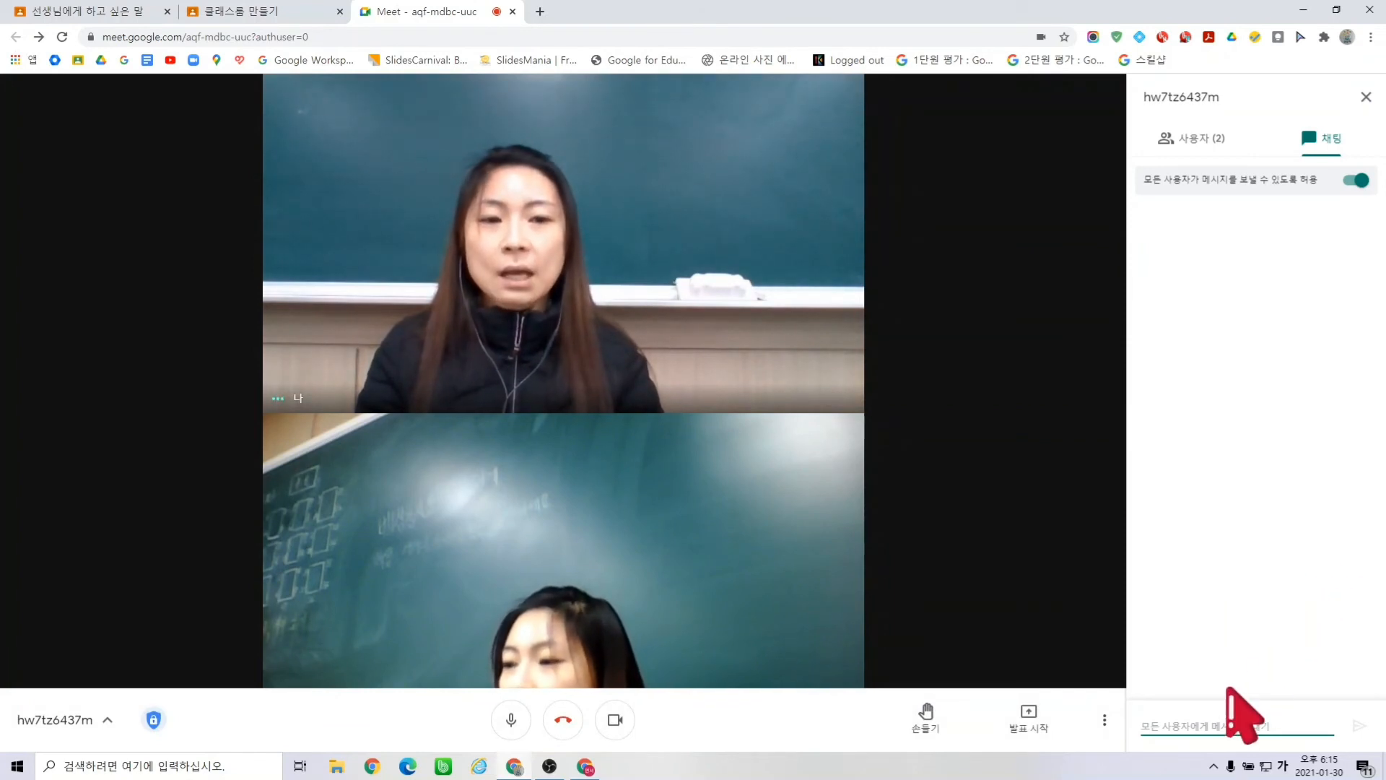
left_click(1107, 728)
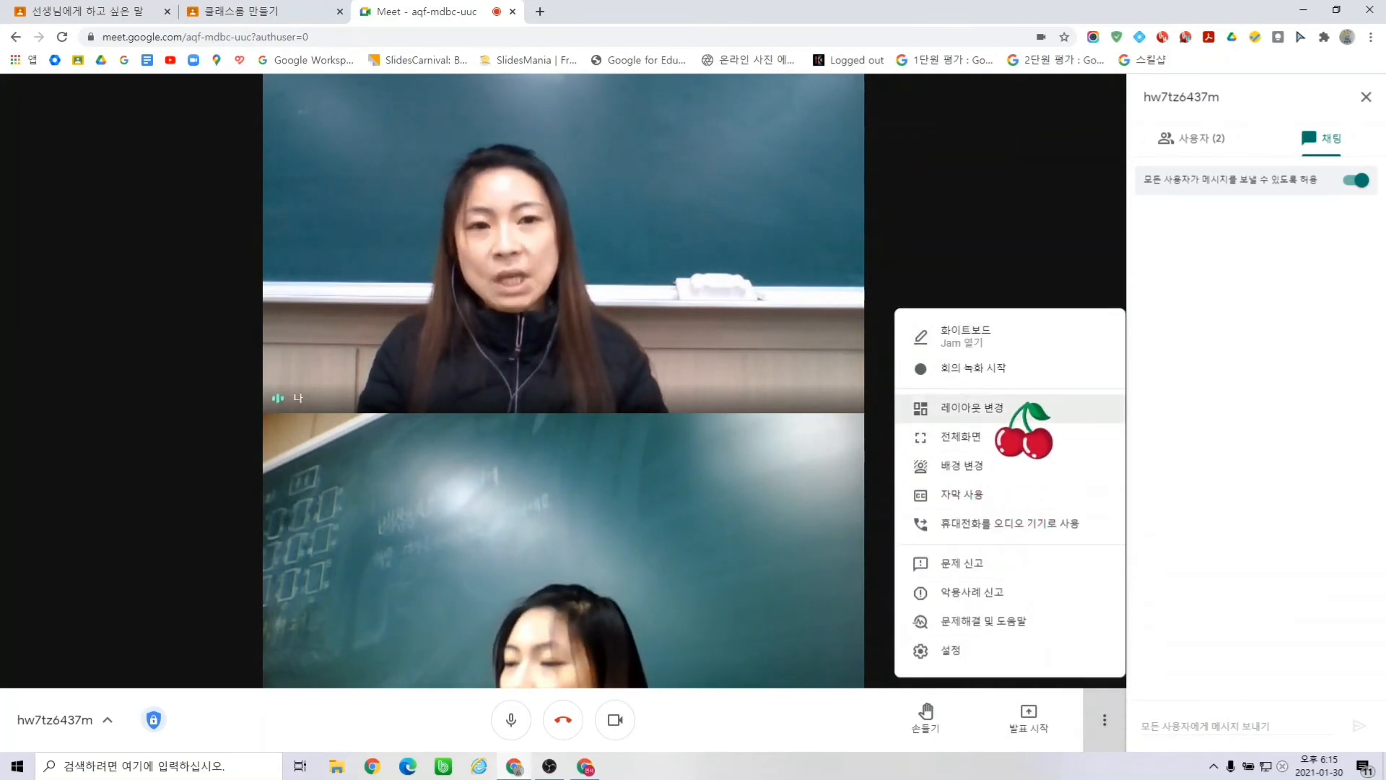
left_click(1010, 409)
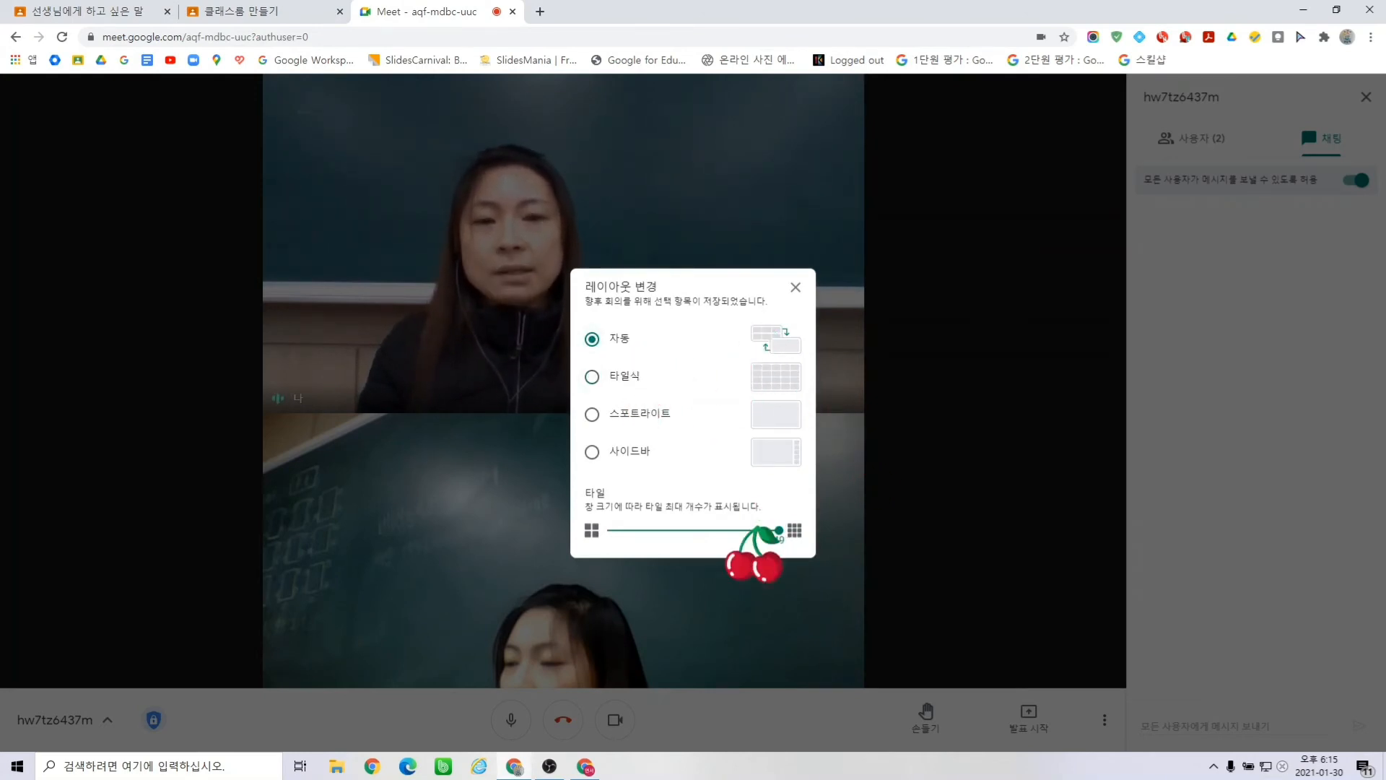
left_click(630, 529)
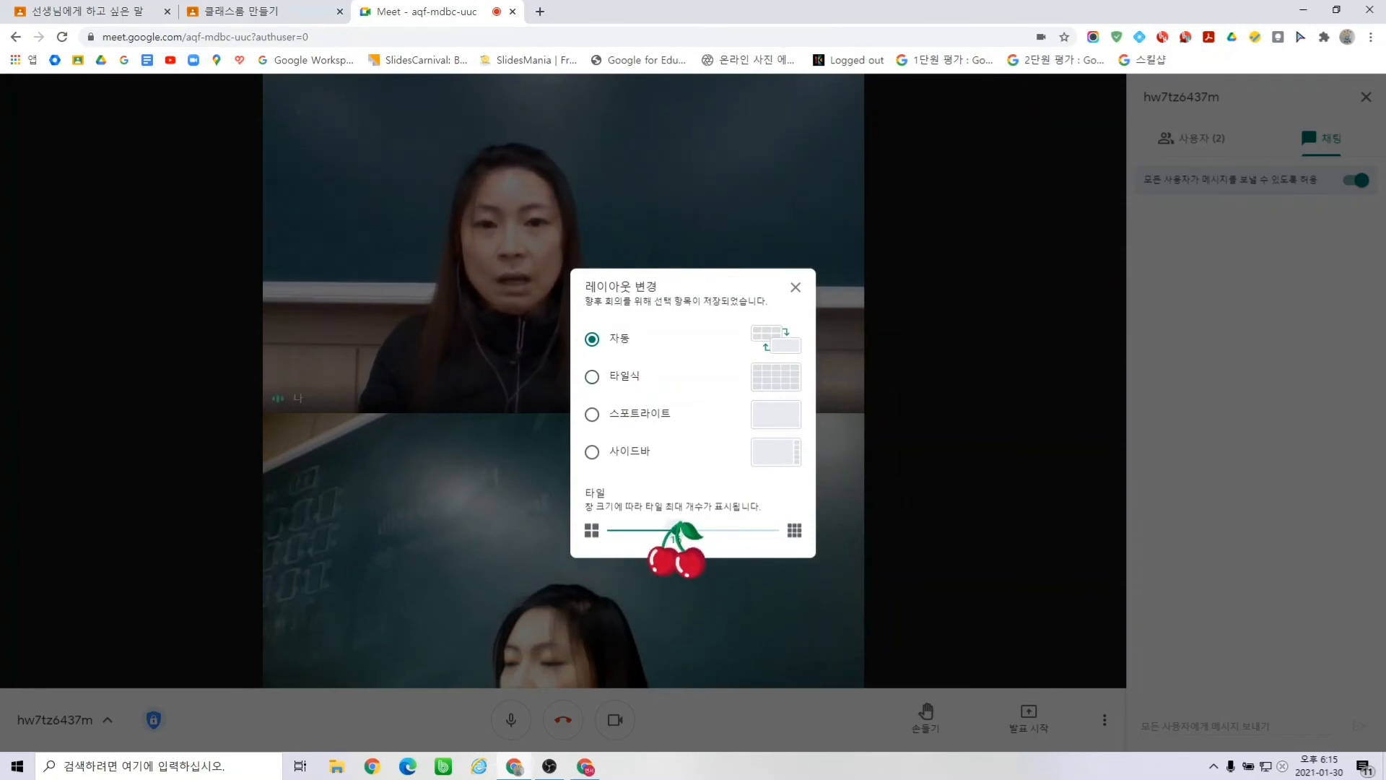
left_click_drag(675, 532, 779, 530)
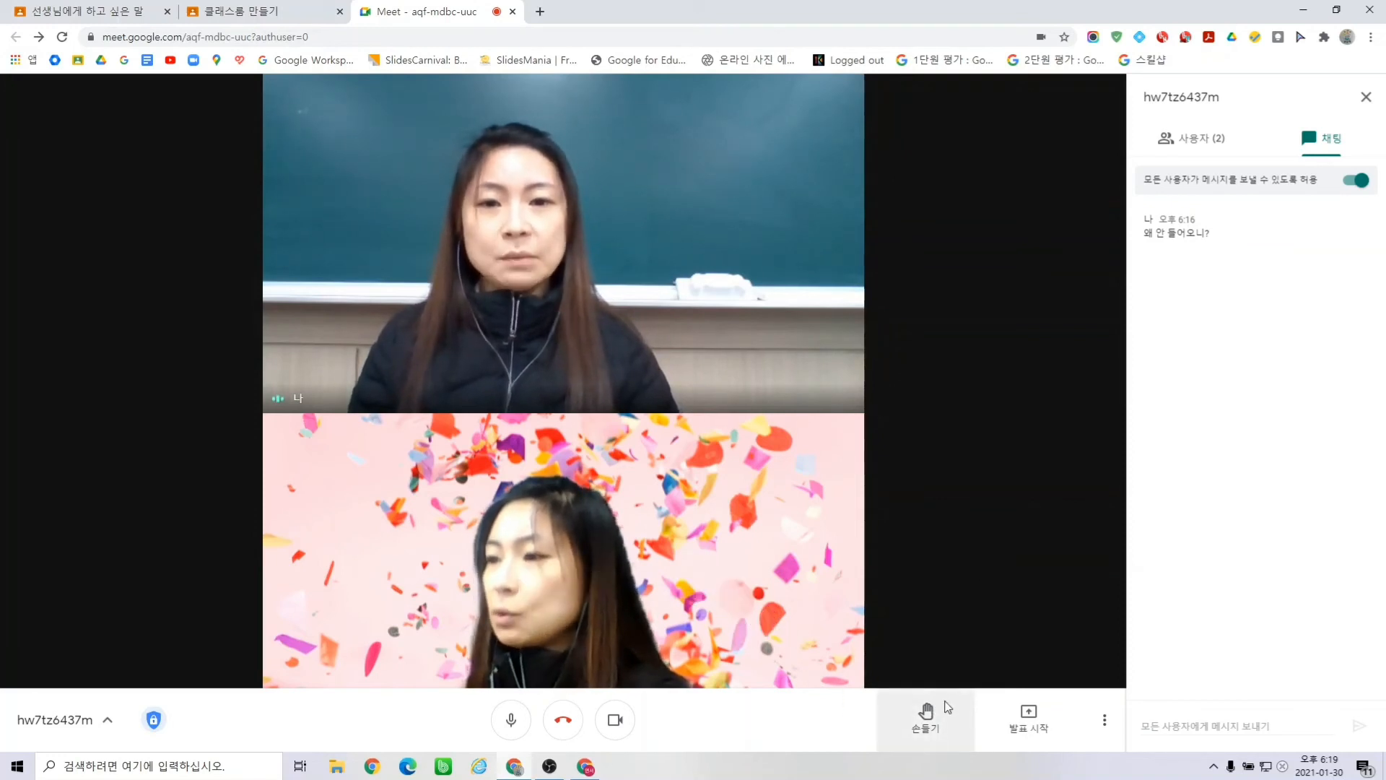
- Start a new Jamboard whiteboard, send it to the call with edit access, and close its window
left_click(1105, 721)
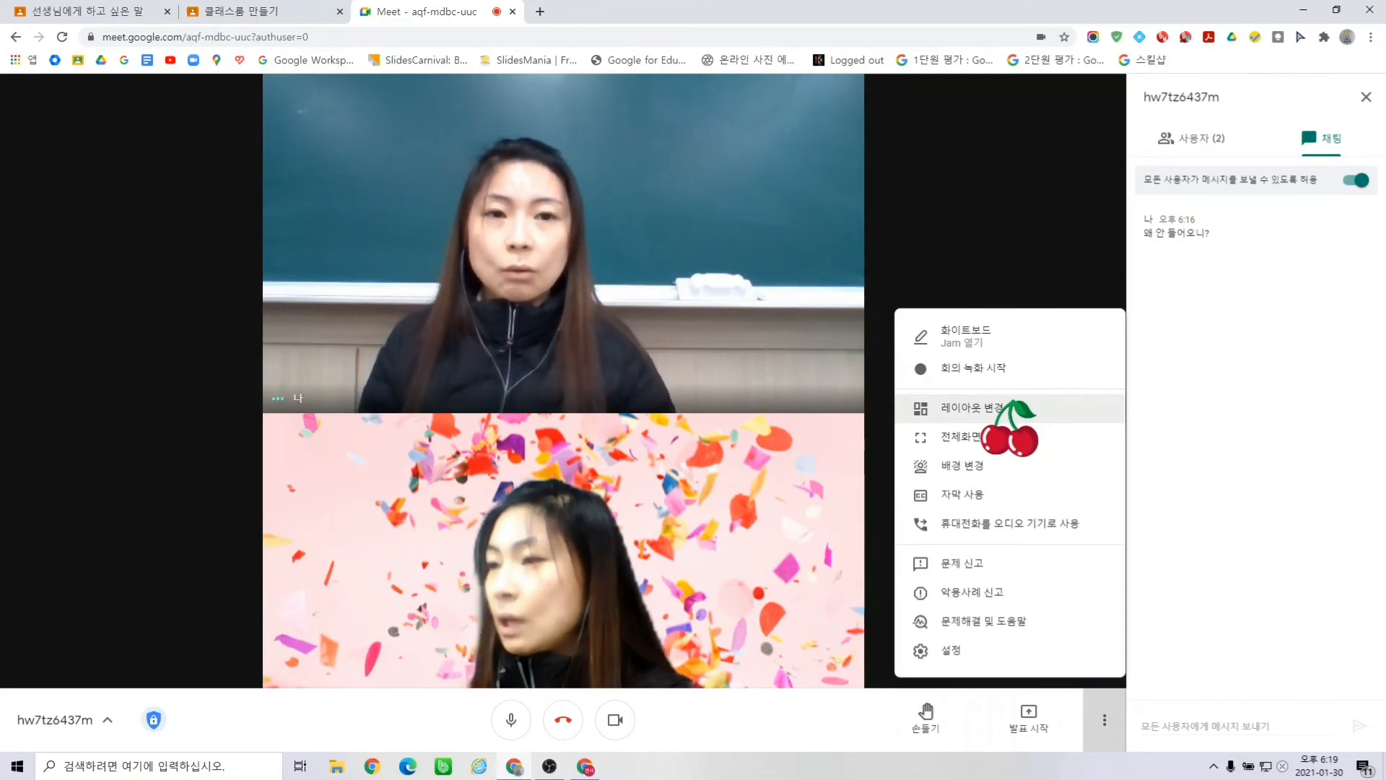
left_click(997, 336)
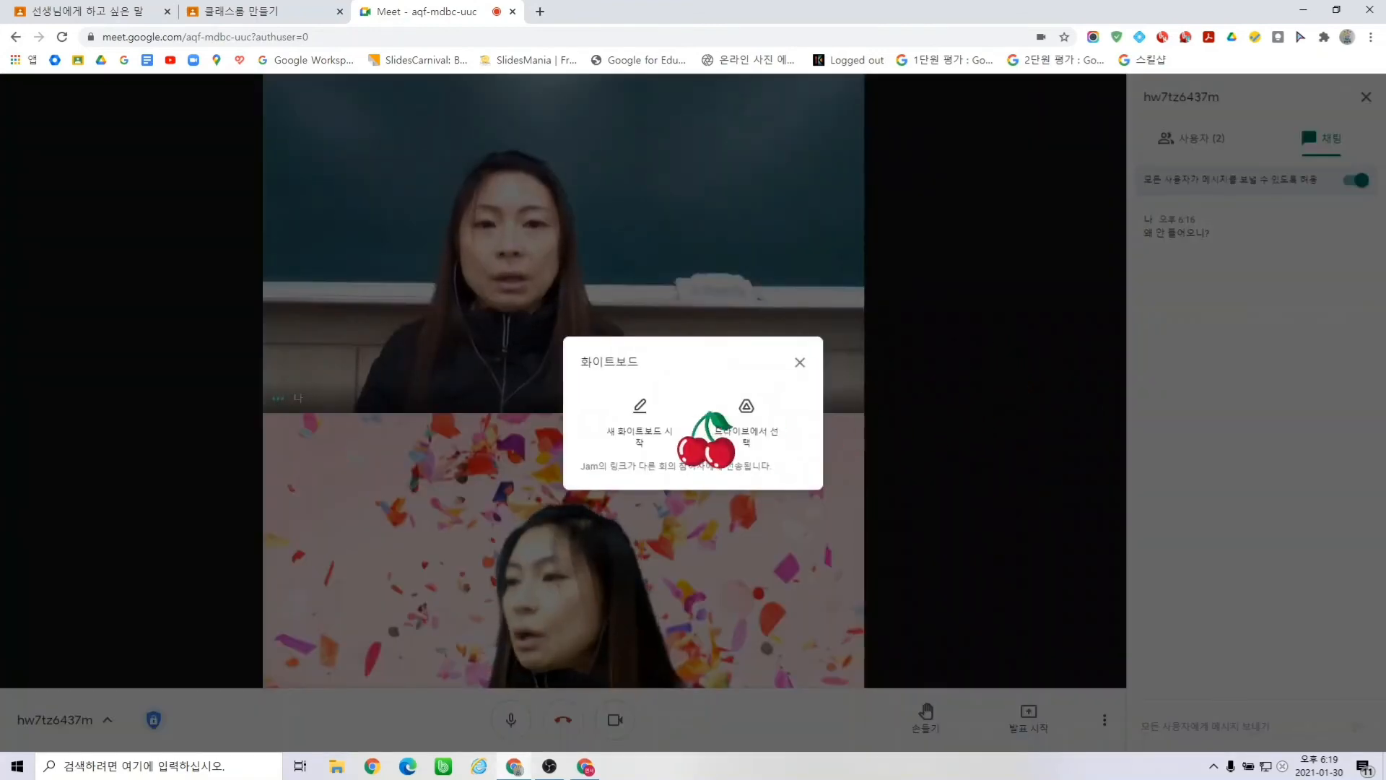
left_click(640, 426)
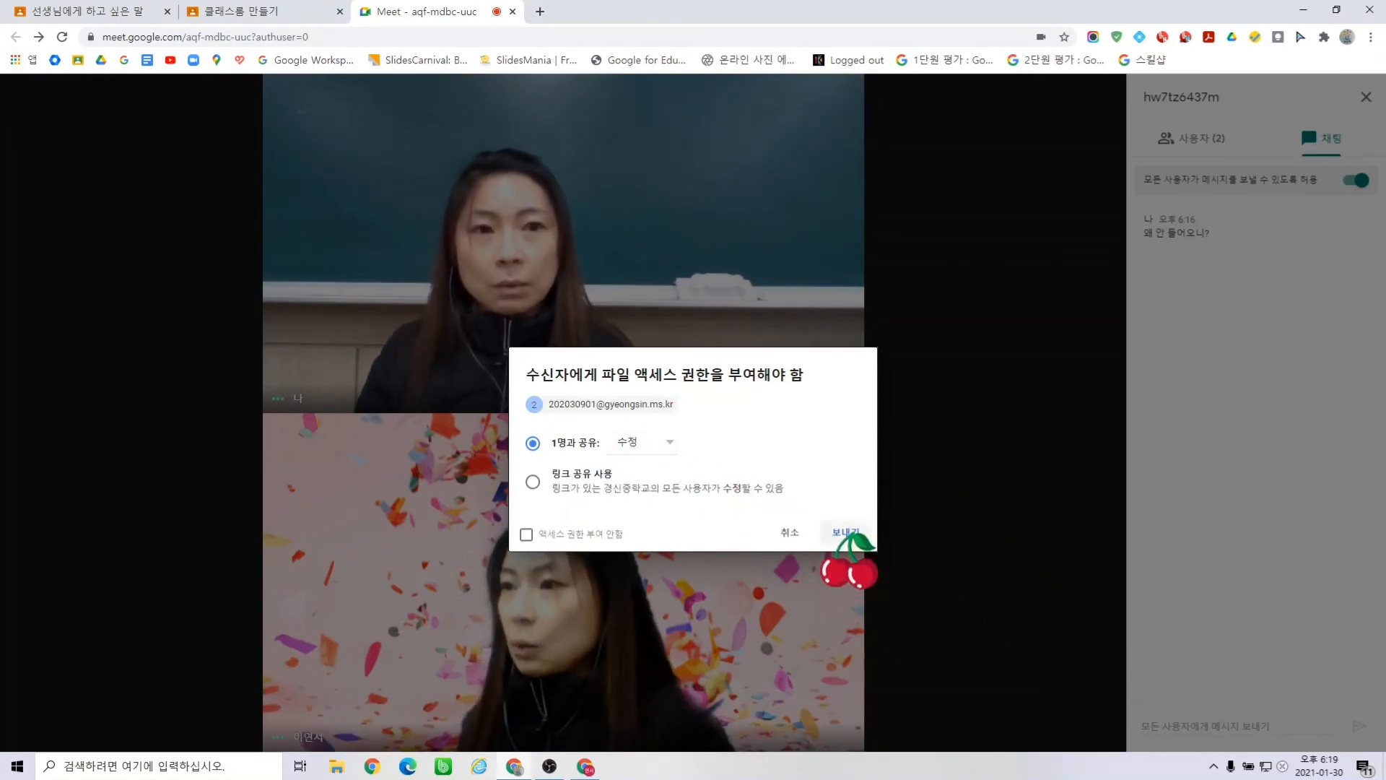
left_click(846, 533)
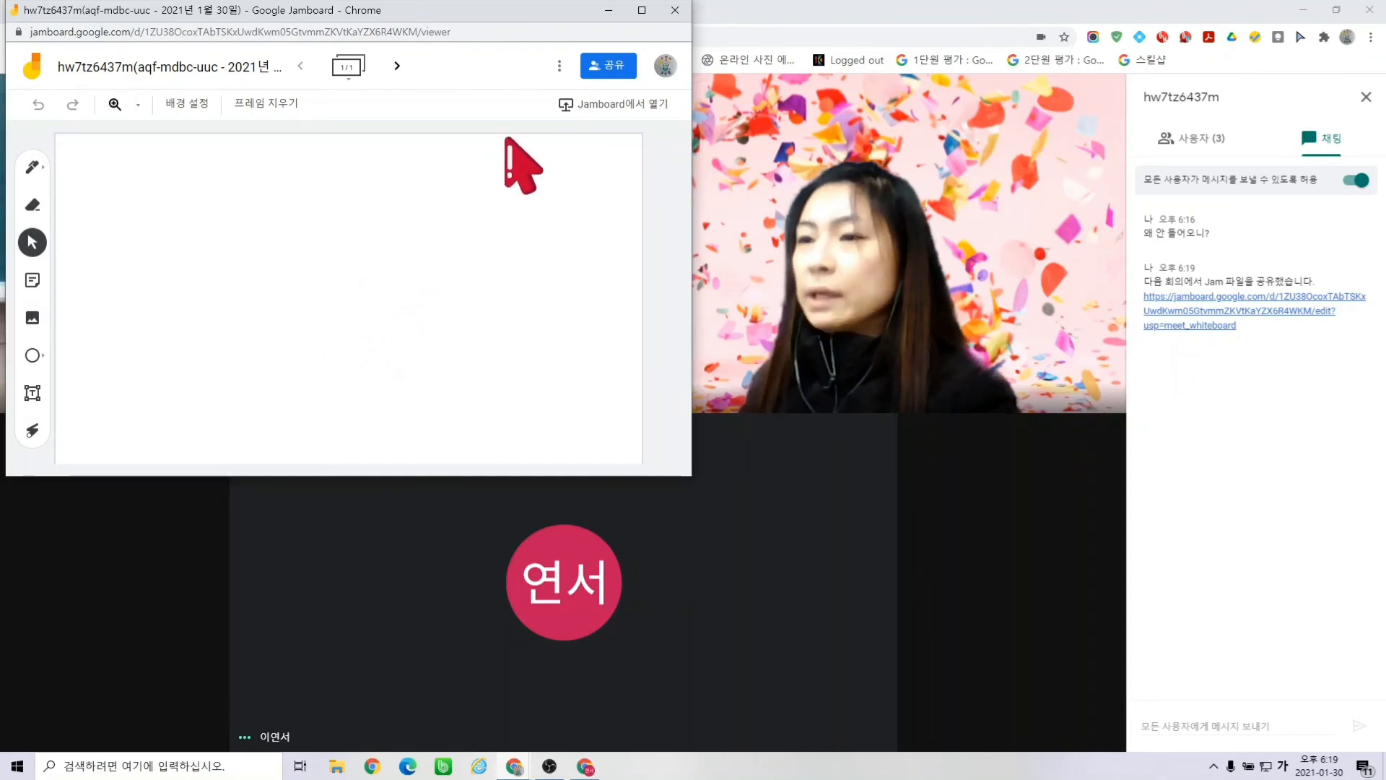
left_click(675, 9)
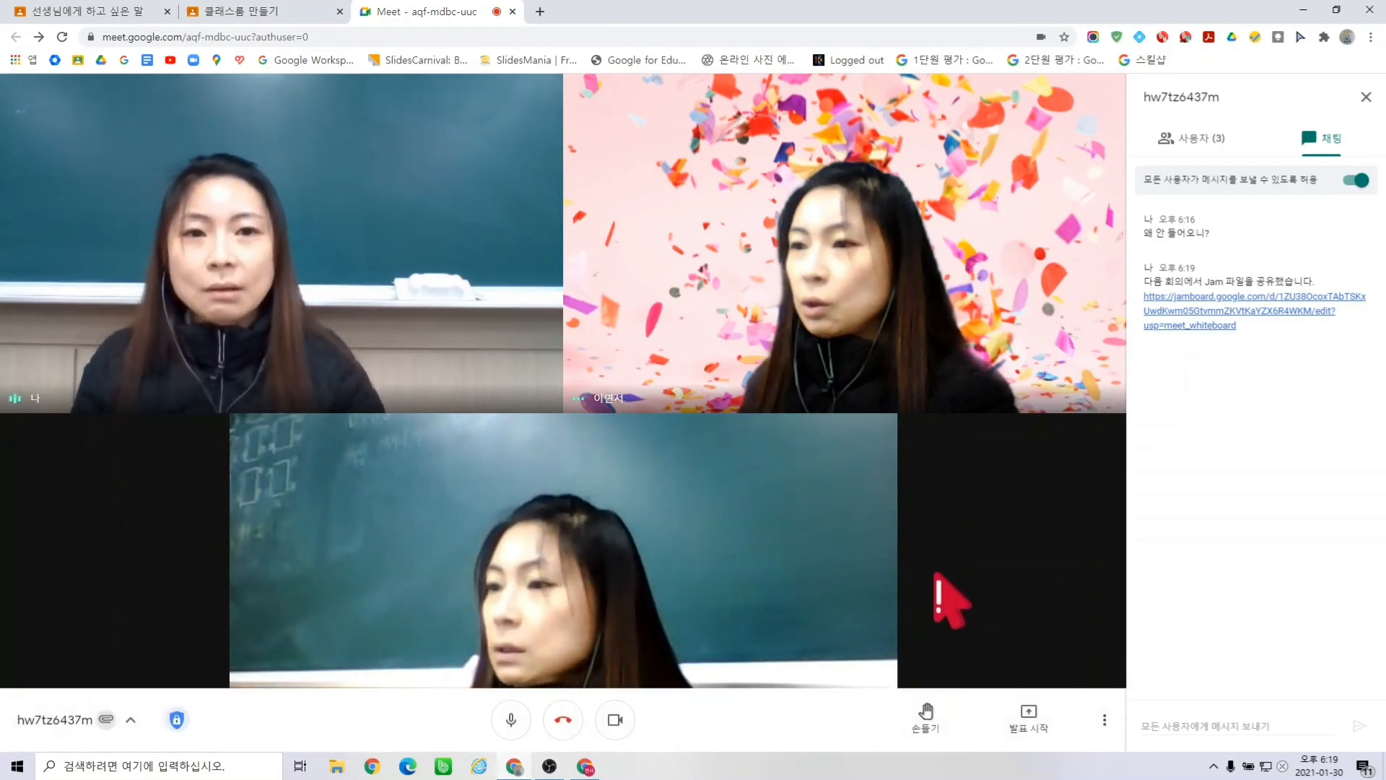
- Bring up the 발표 시작 presenting choices, skipping the extra options menu
left_click(1104, 722)
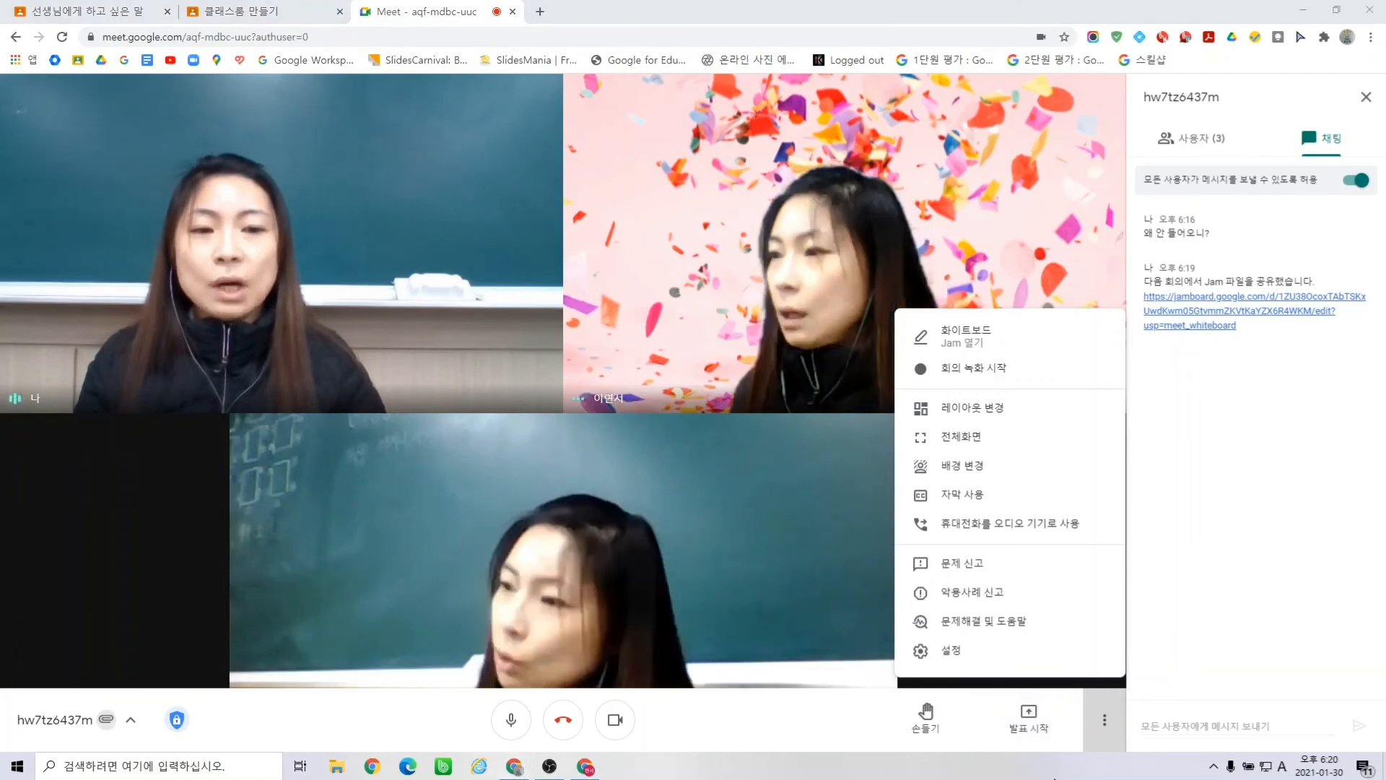
left_click(1036, 723)
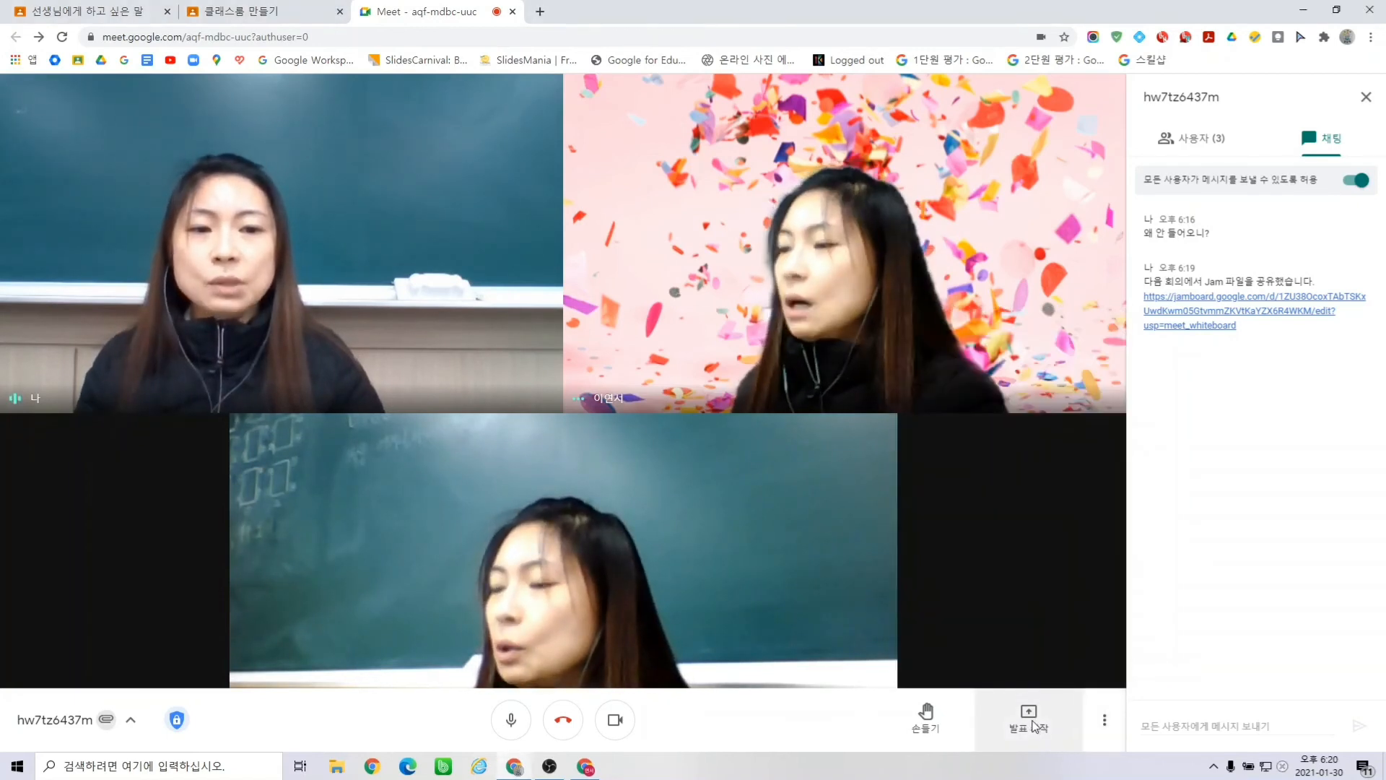
left_click(1029, 722)
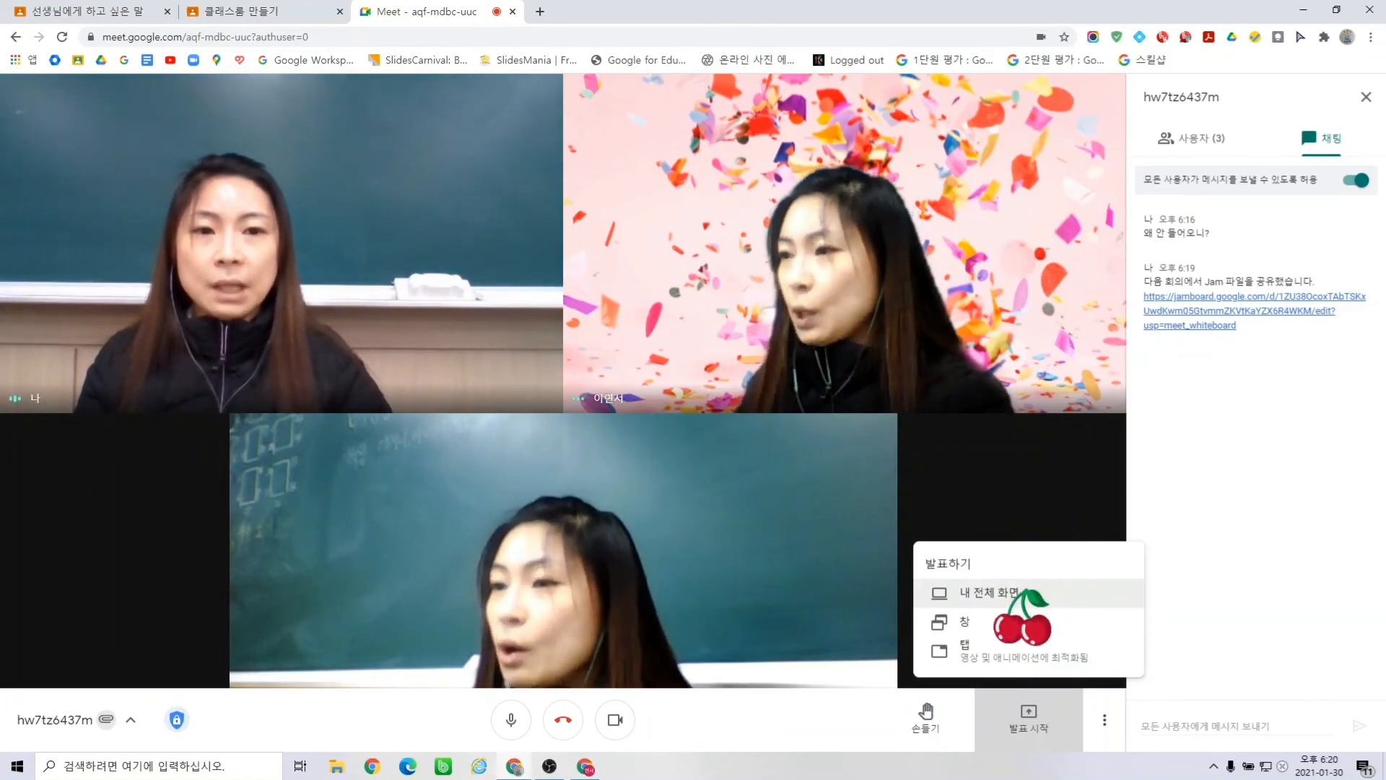
- Present the entire screen 화면 2 to everyone, then stop presenting
left_click(1020, 592)
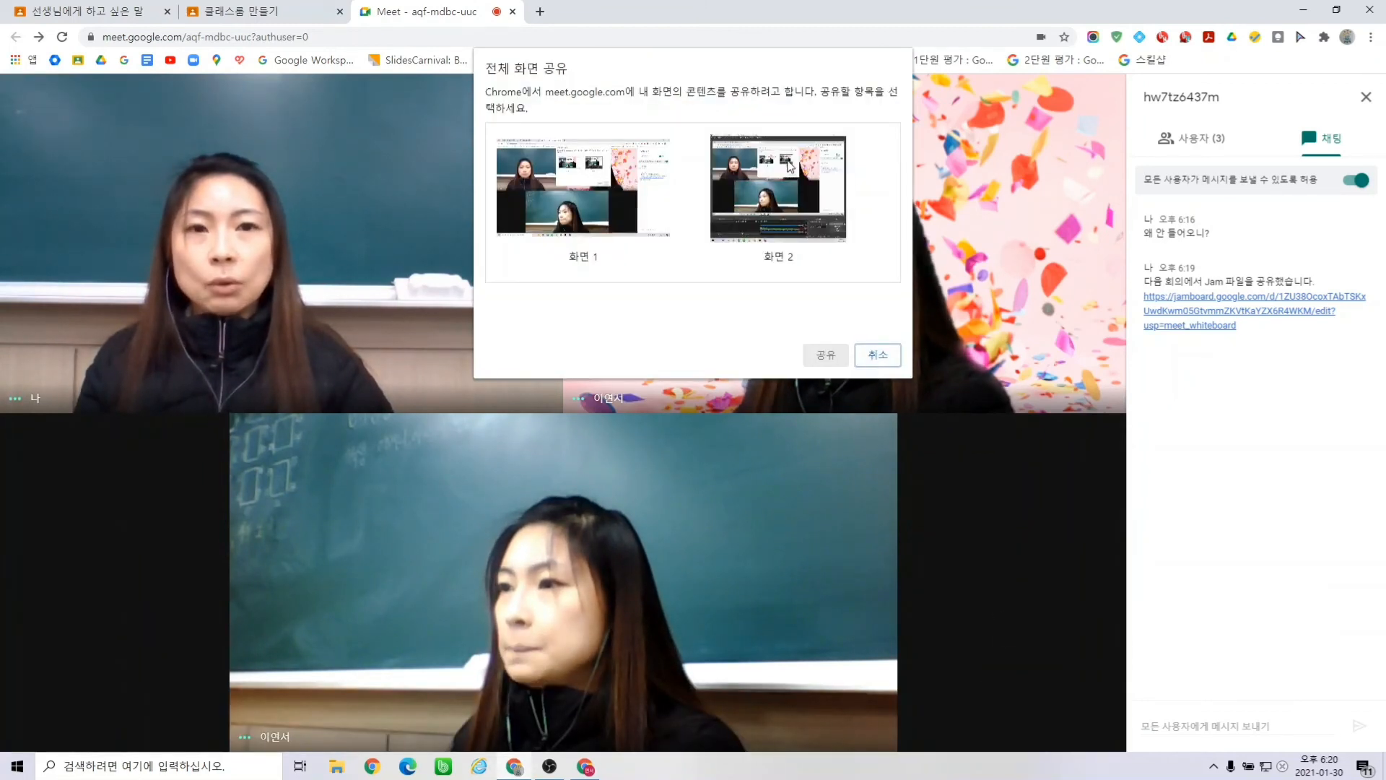
left_click(790, 169)
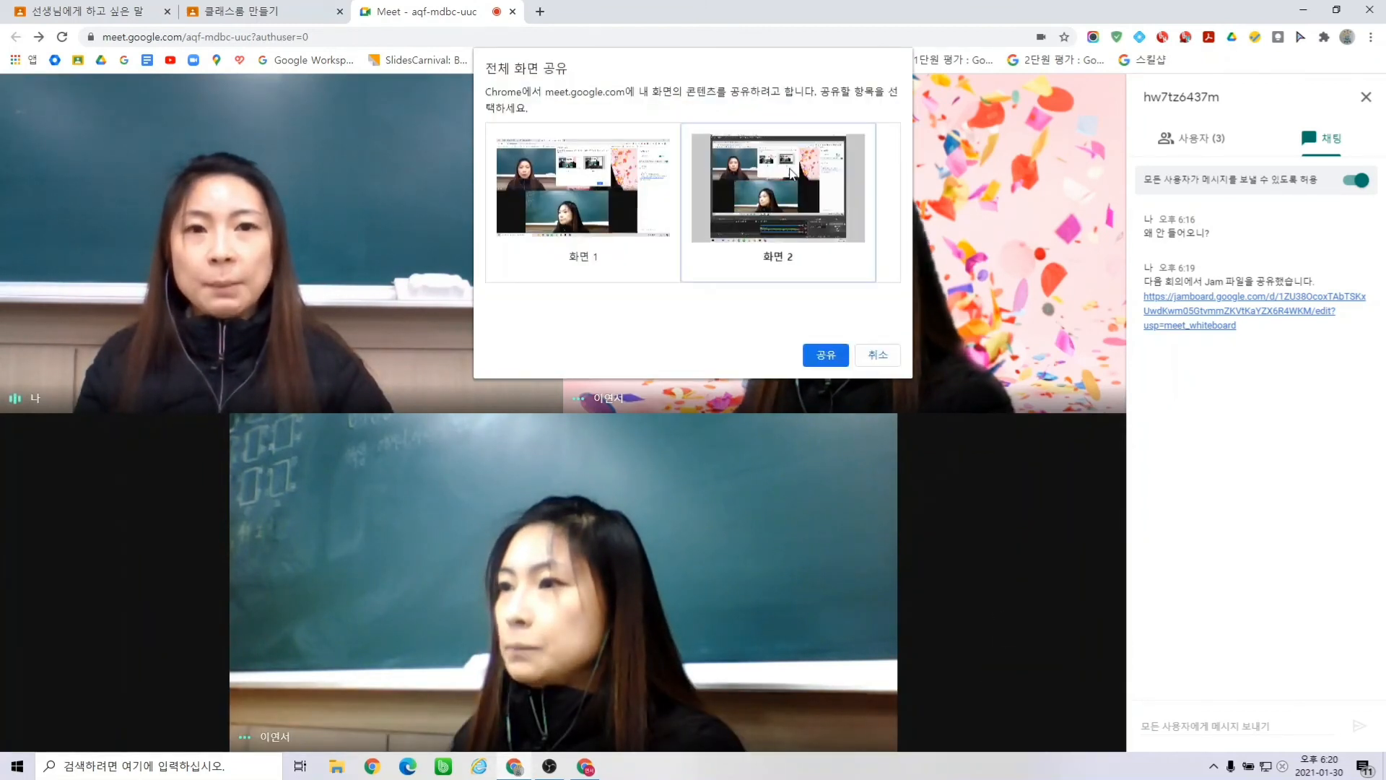
left_click(823, 358)
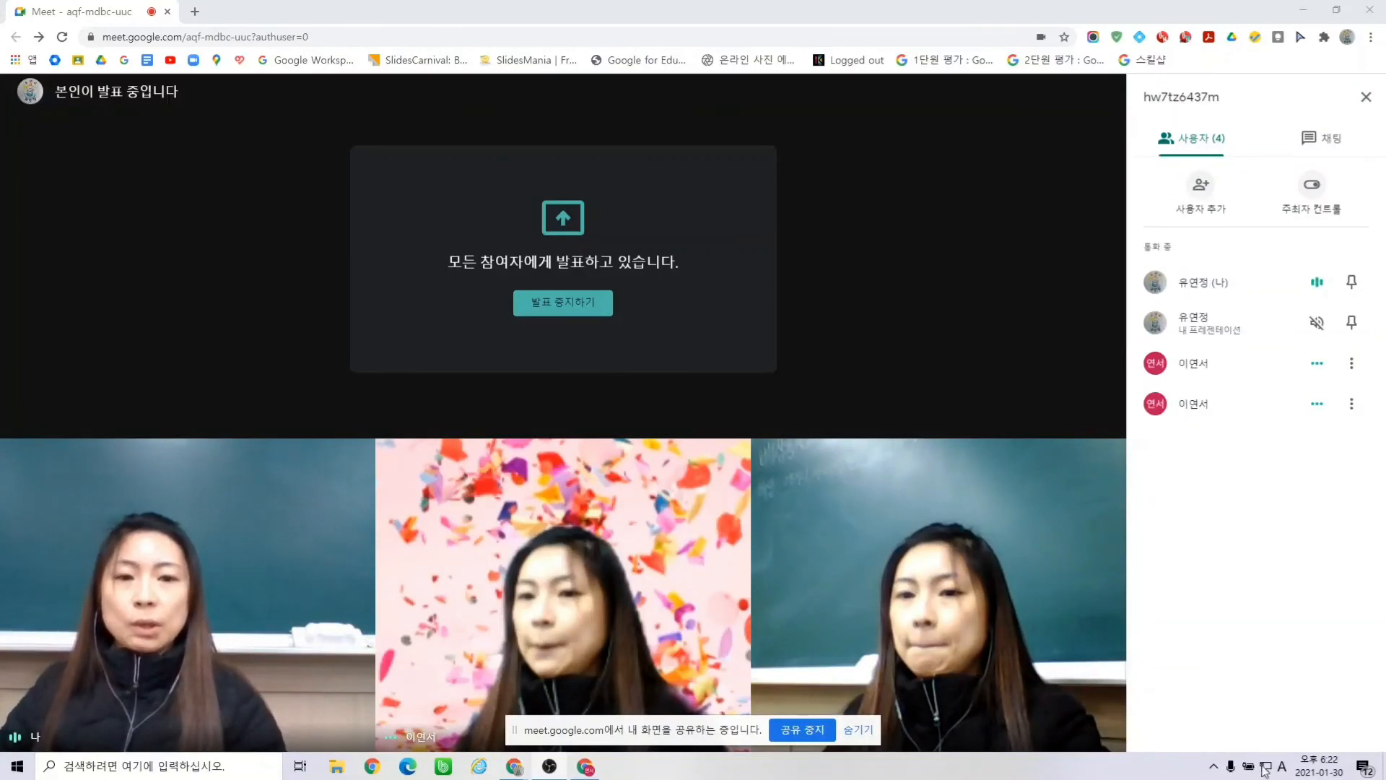
mouse_move(994, 731)
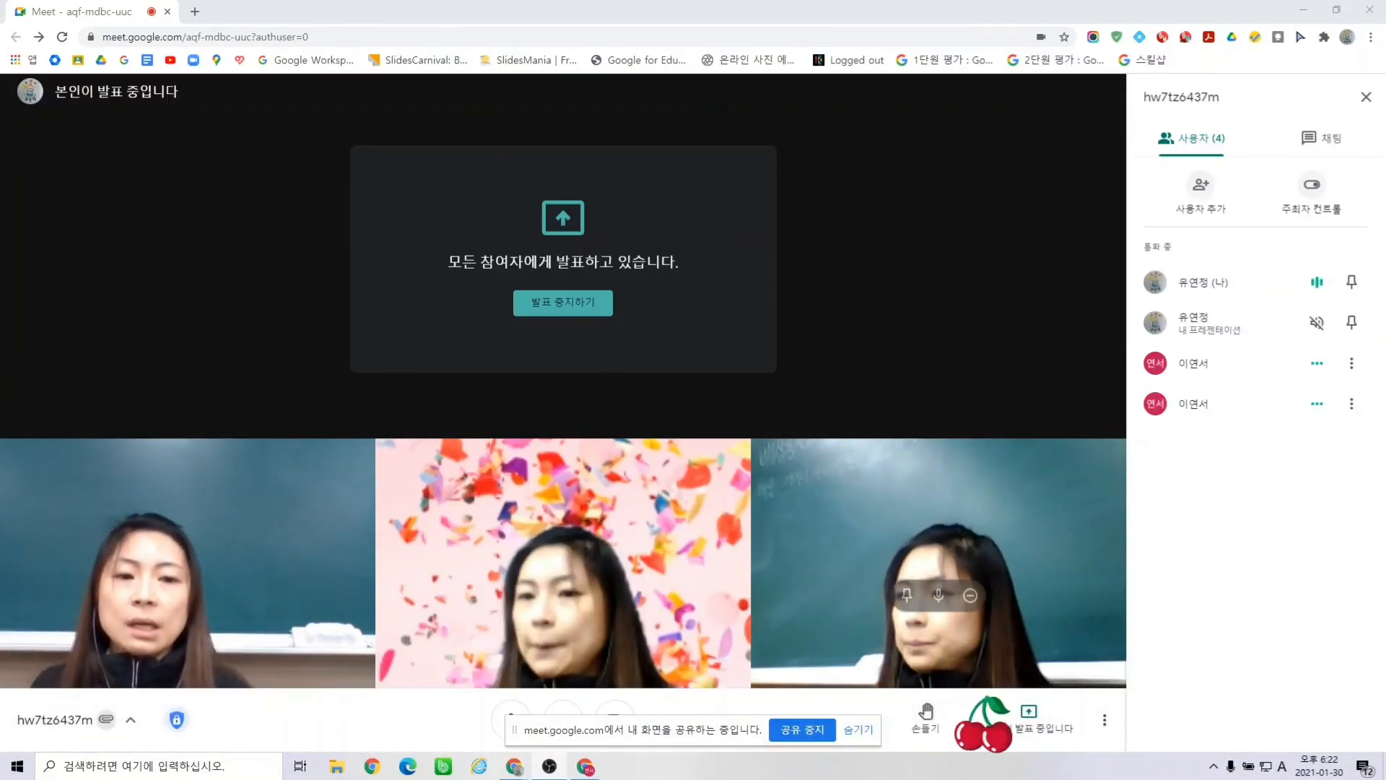
left_click(801, 732)
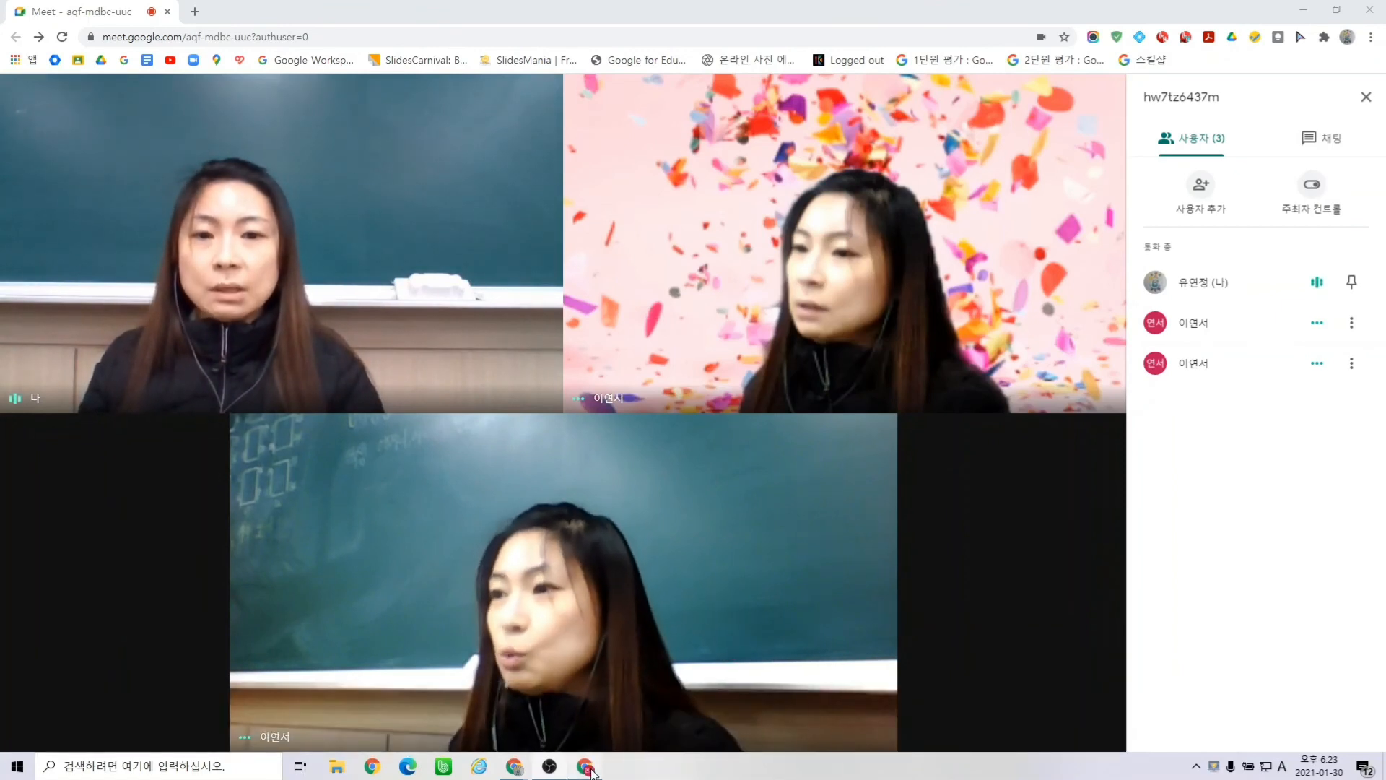
- Wait with the people panel open until one duplicate student entry leaves the call
mouse_move(602, 775)
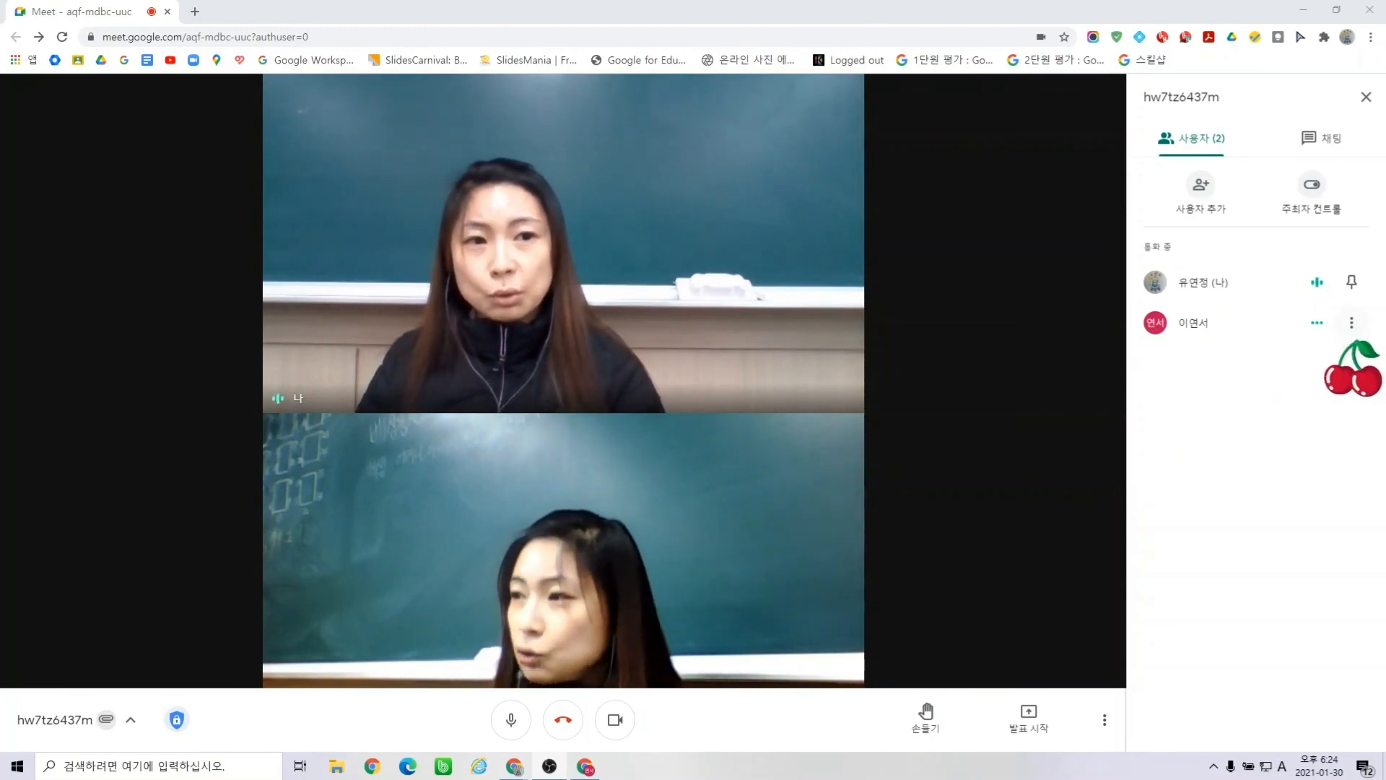
- Remove the remaining student from the meeting via 회의에서 삭제 and confirm with 퇴장
left_click(1351, 323)
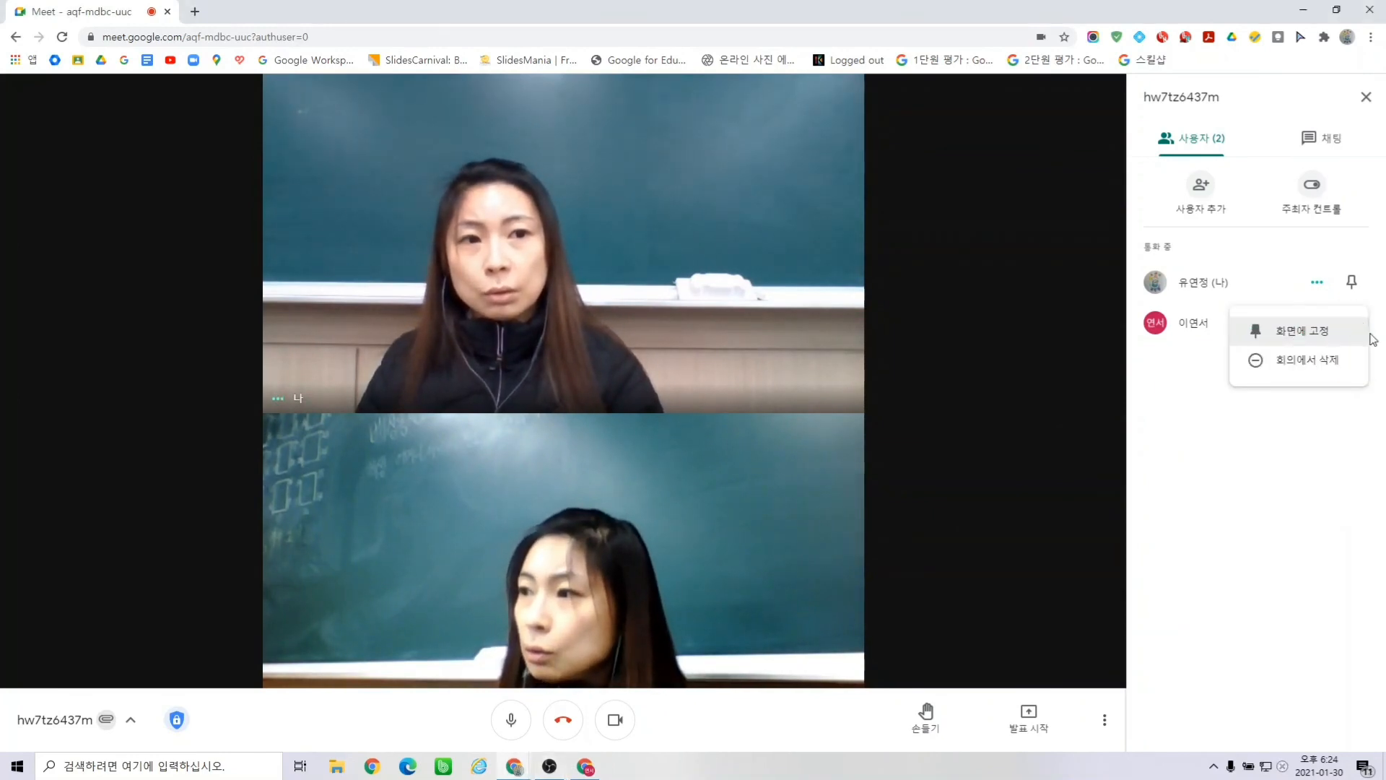
left_click(1334, 359)
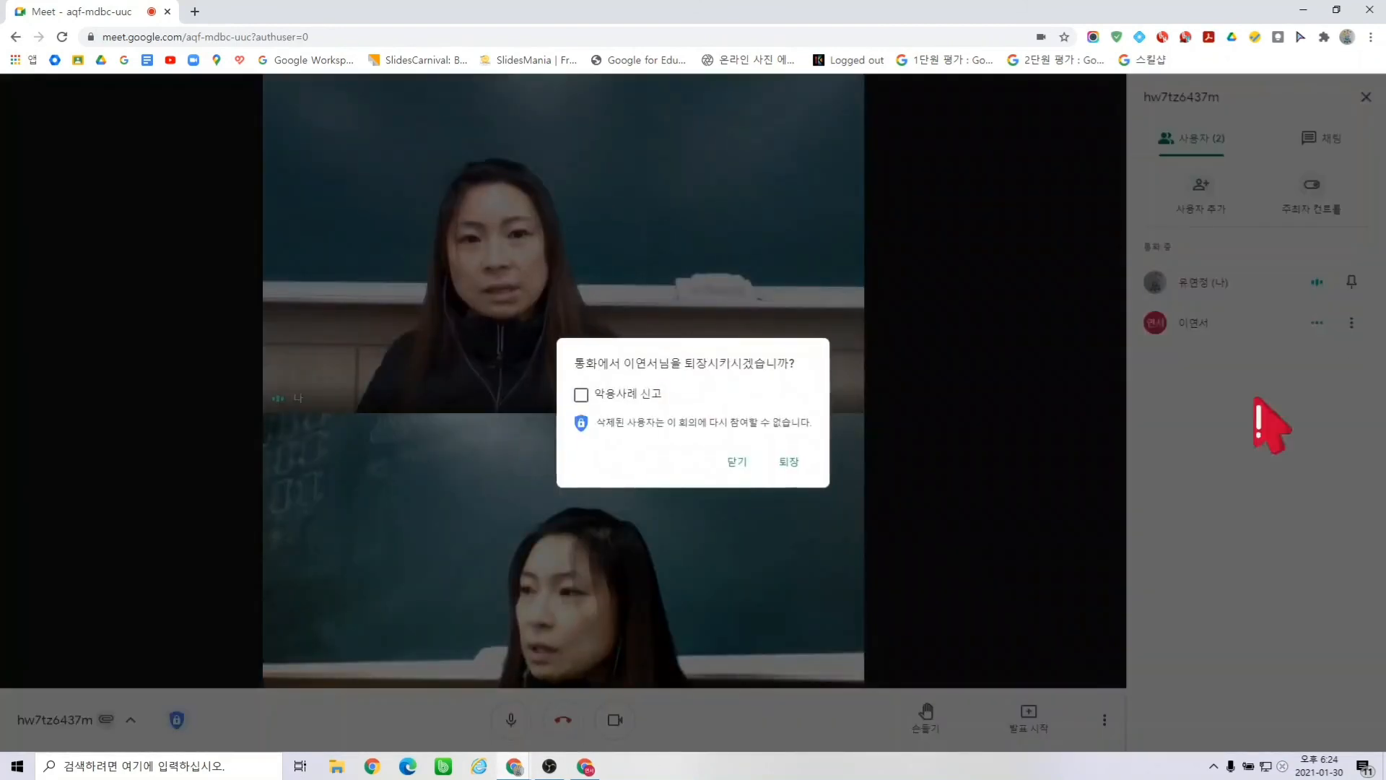
left_click(791, 462)
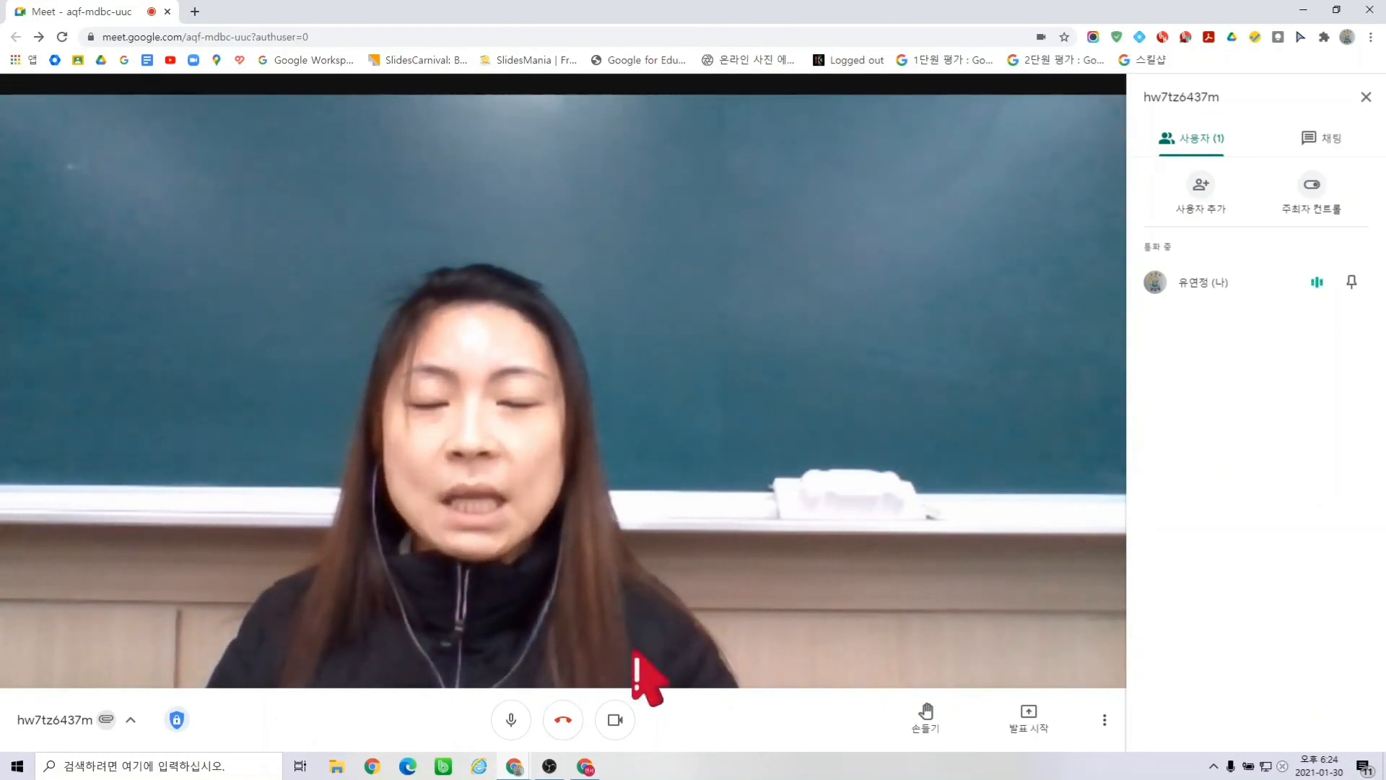
- End the call and return to the Google Classroom class list via the bookmark
left_click(564, 720)
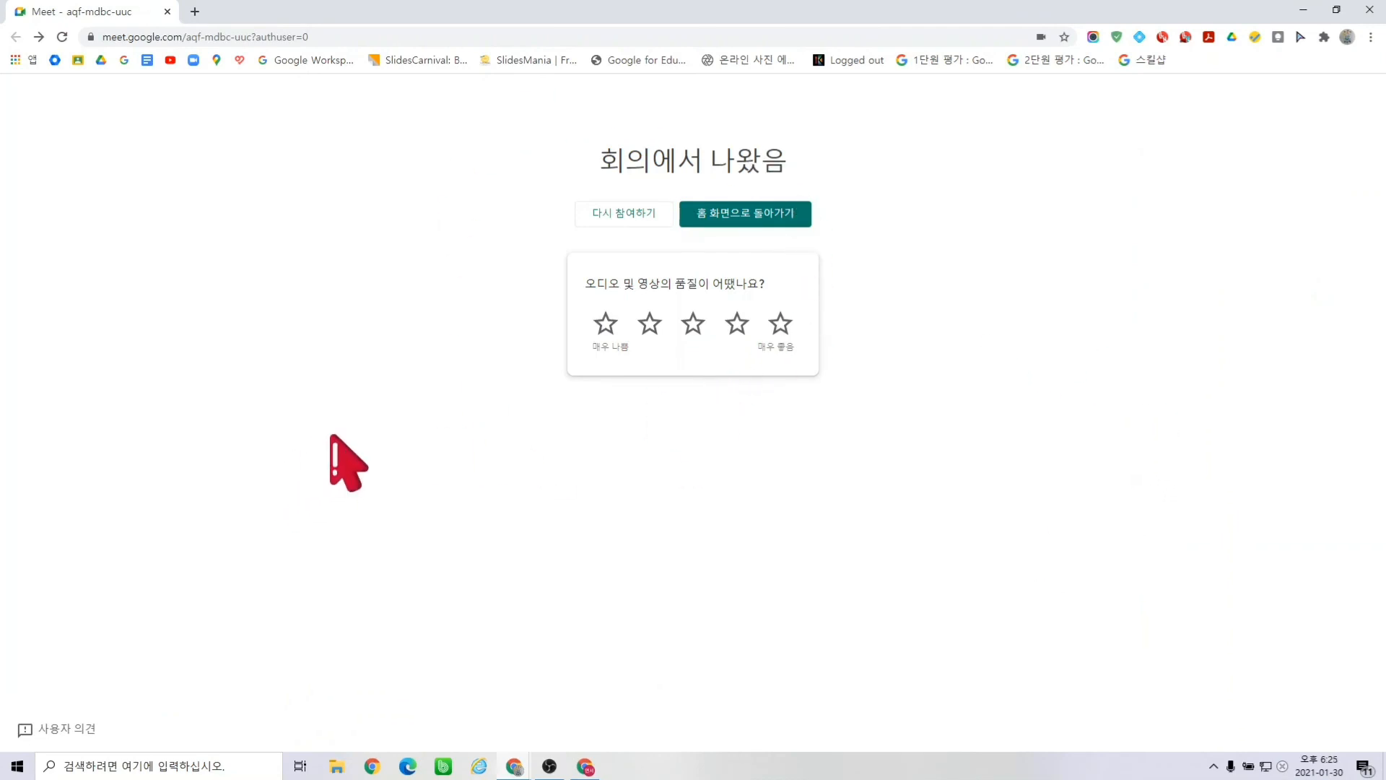
left_click(79, 62)
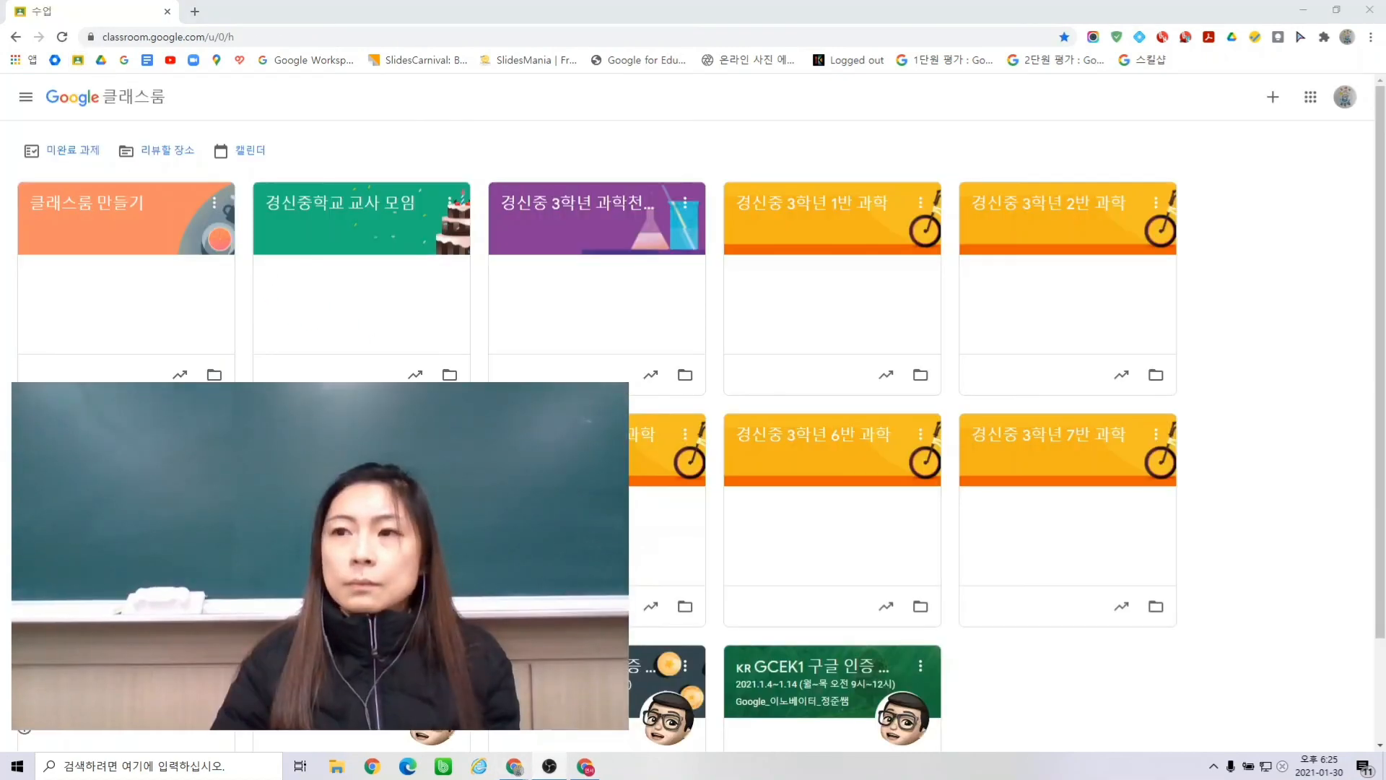